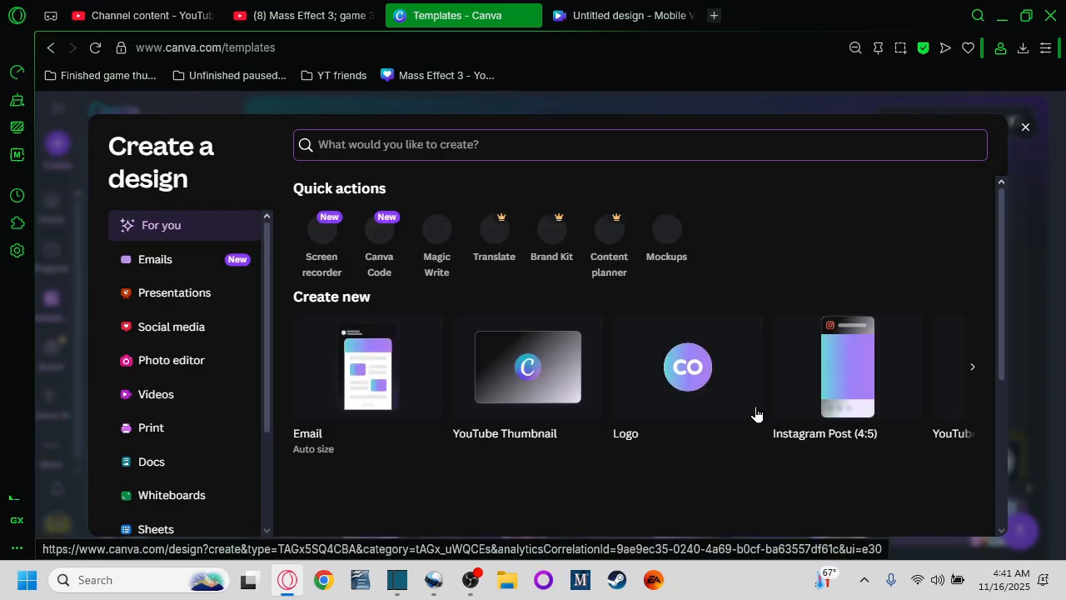
Step: Create a new YouTube Shorts design from the Create a design dialog and dismiss the video editor beta notice
click(972, 373)
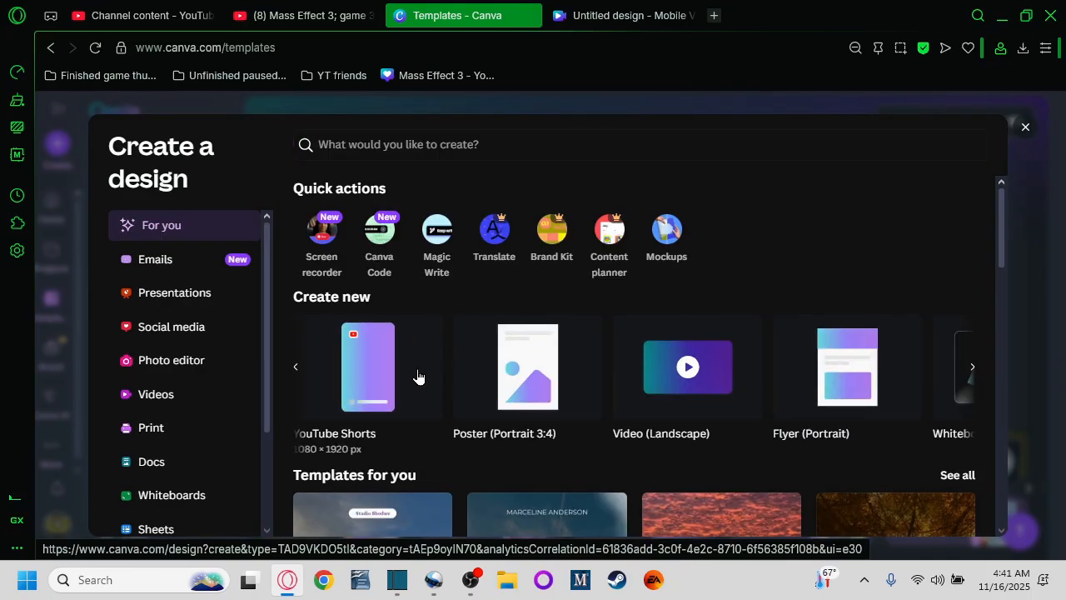
click(369, 381)
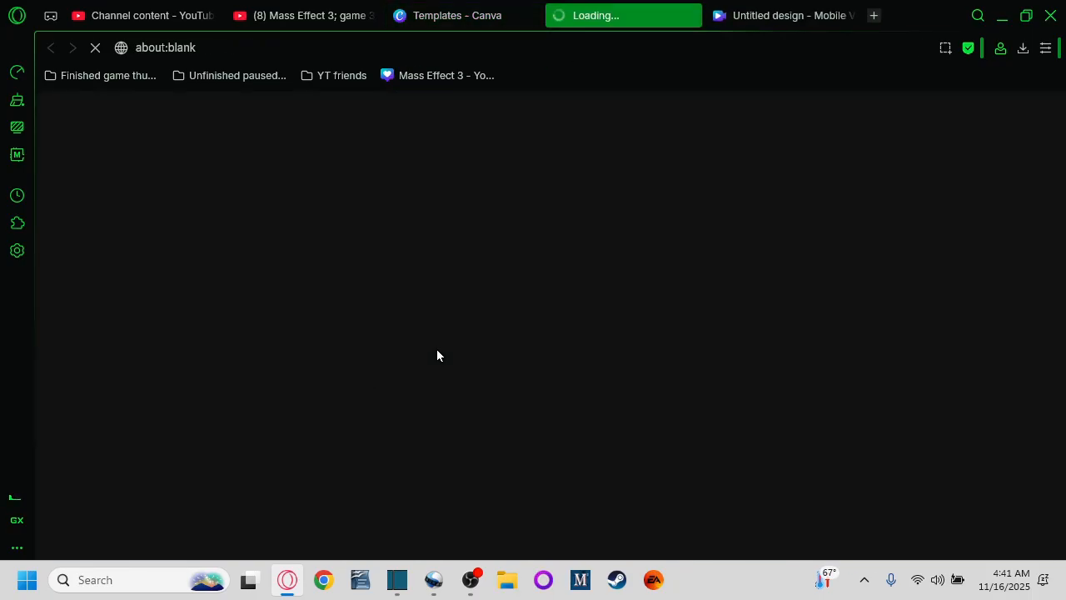
click(849, 15)
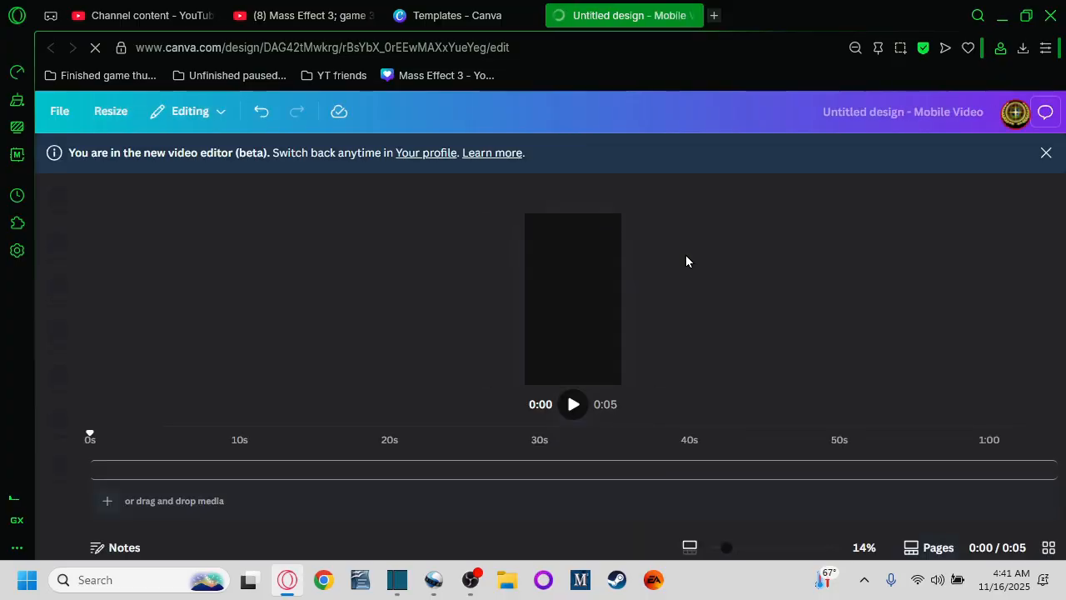
click(1047, 154)
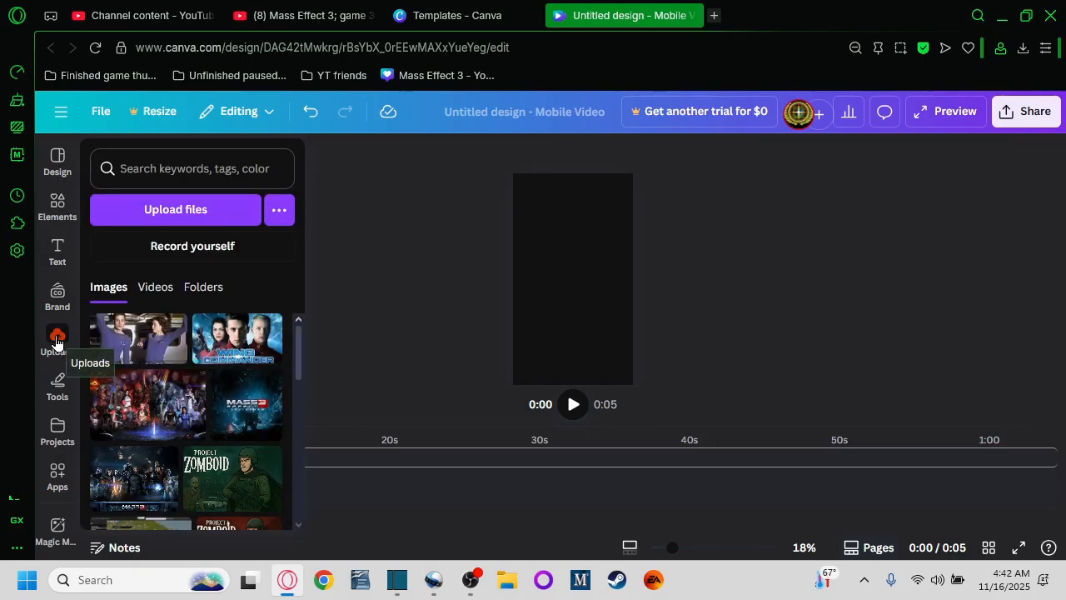
Step: Add the starry night-sky image from your uploads onto the canvas
click(57, 338)
scroll(150, 411, down, 10)
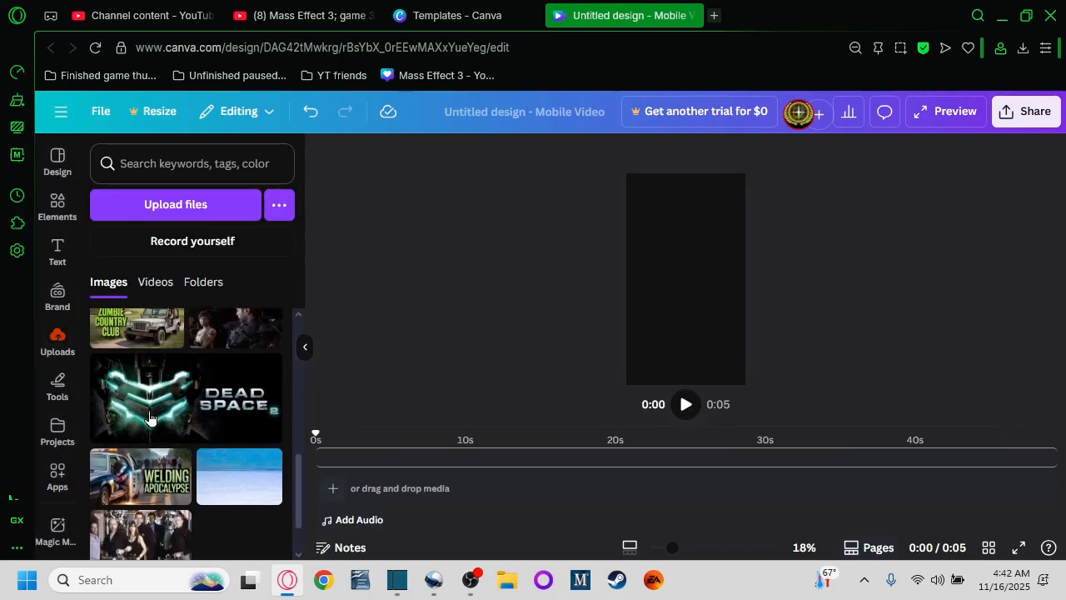
scroll(161, 419, down, 10)
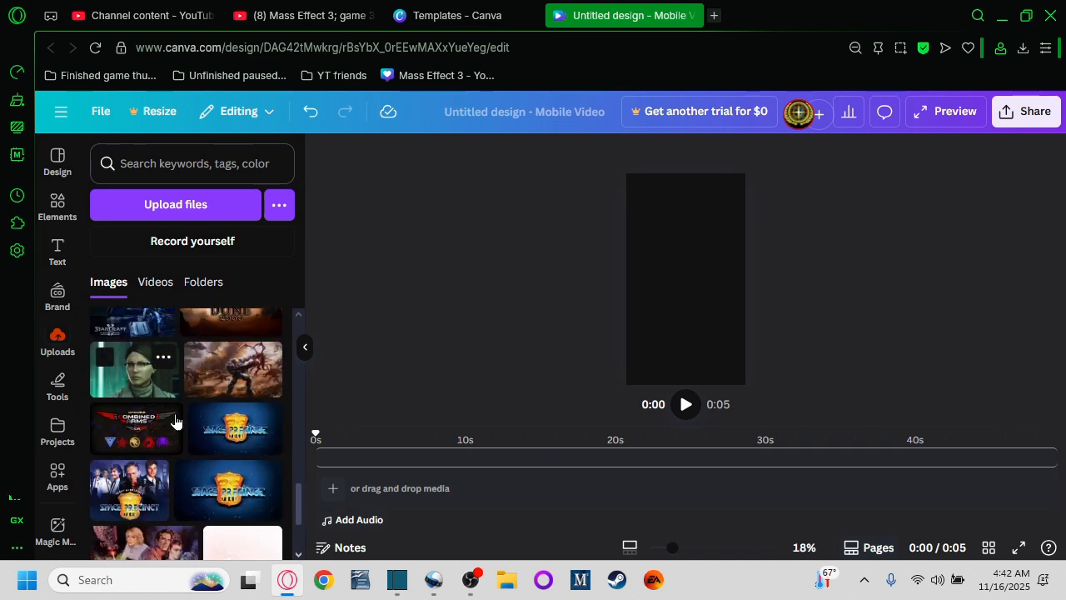
scroll(154, 458, down, 2)
scroll(152, 425, up, 3)
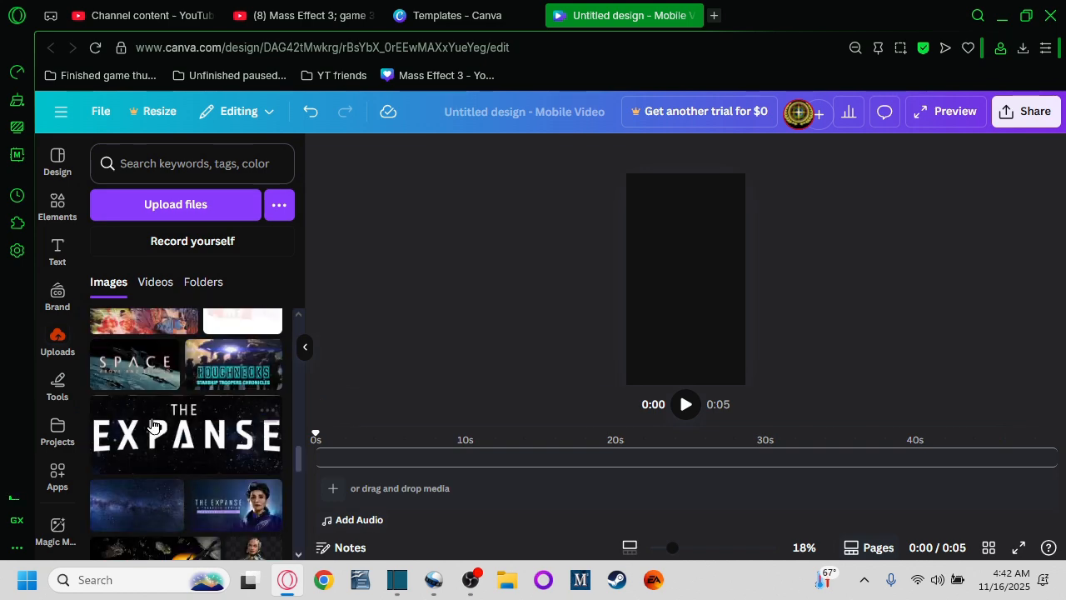
drag(137, 525, 634, 301)
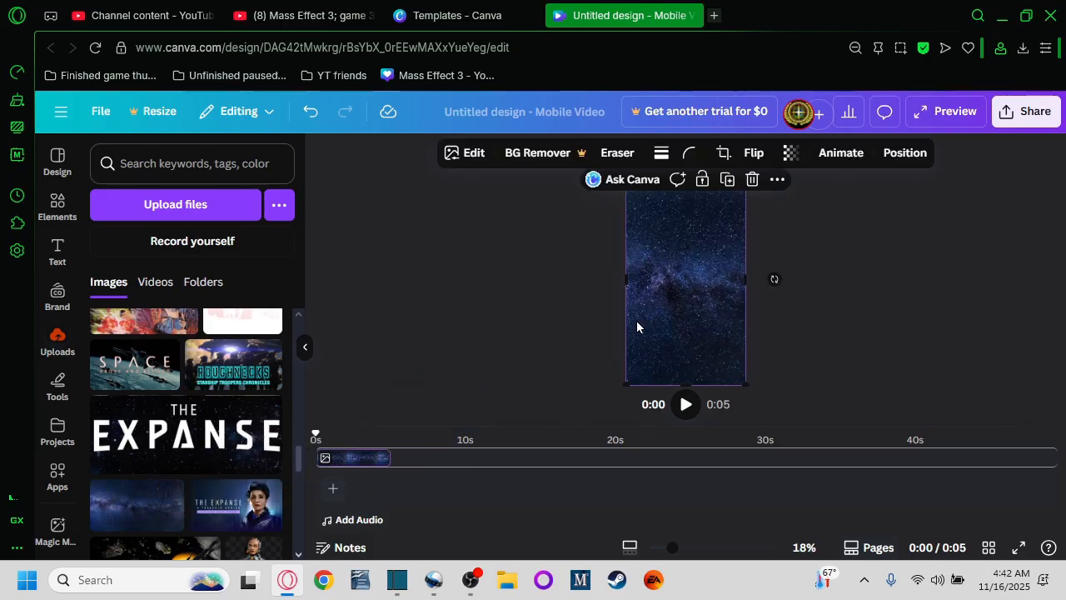
right_click(663, 323)
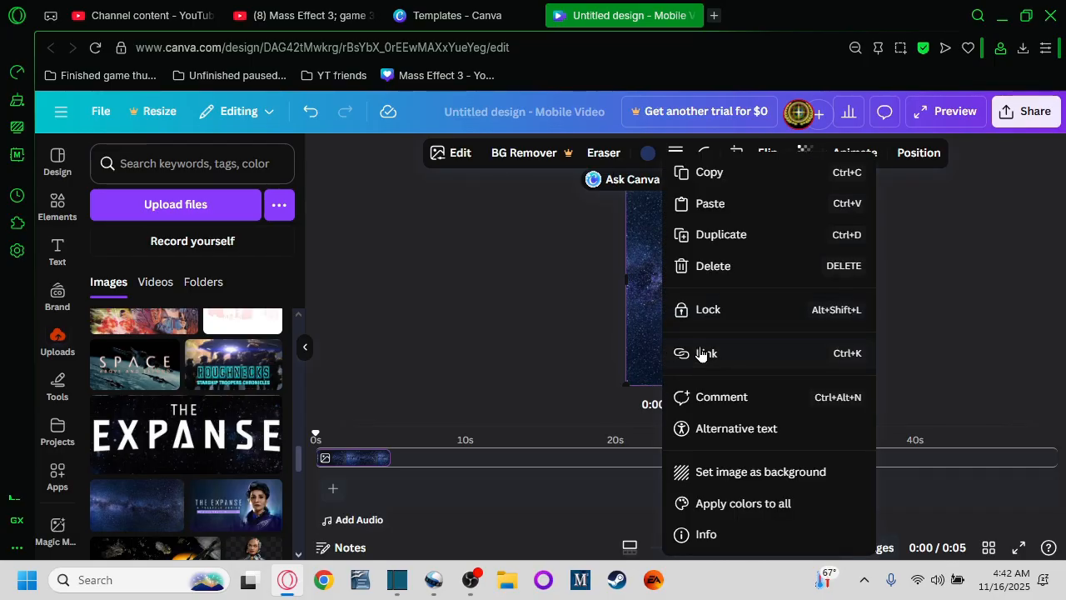
click(557, 336)
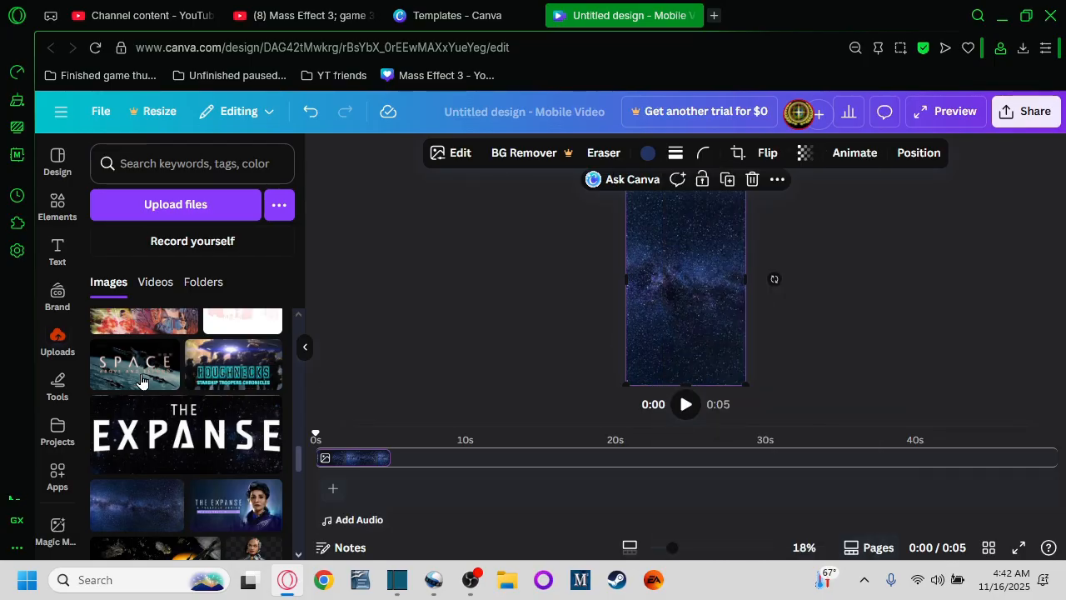
Step: Place the Mass Effect 3 cover image from uploads at the top of the canvas
scroll(171, 392, up, 5)
scroll(175, 397, up, 5)
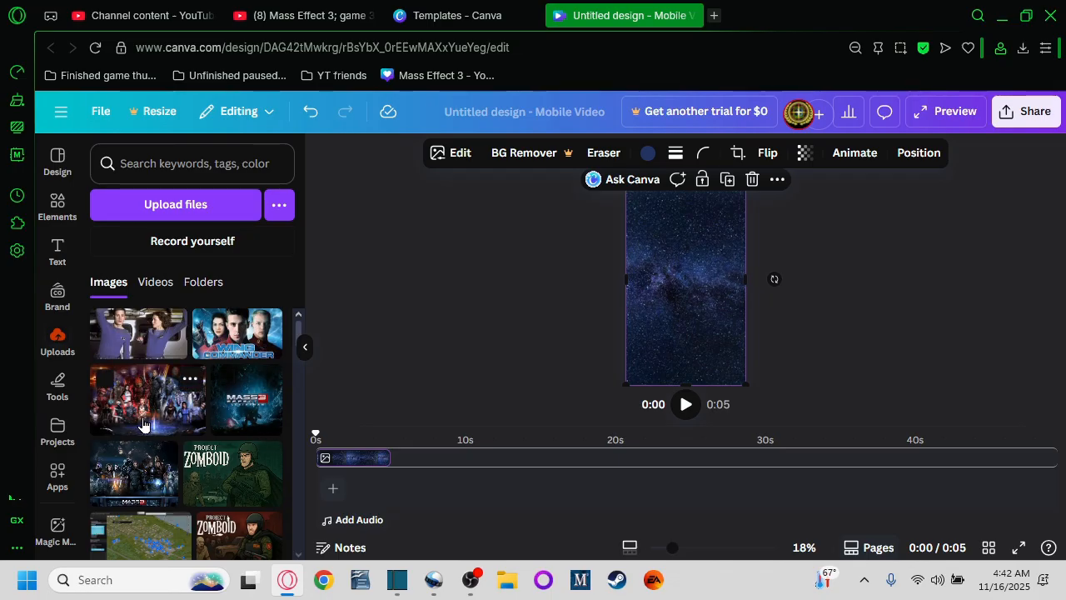
drag(138, 497, 744, 246)
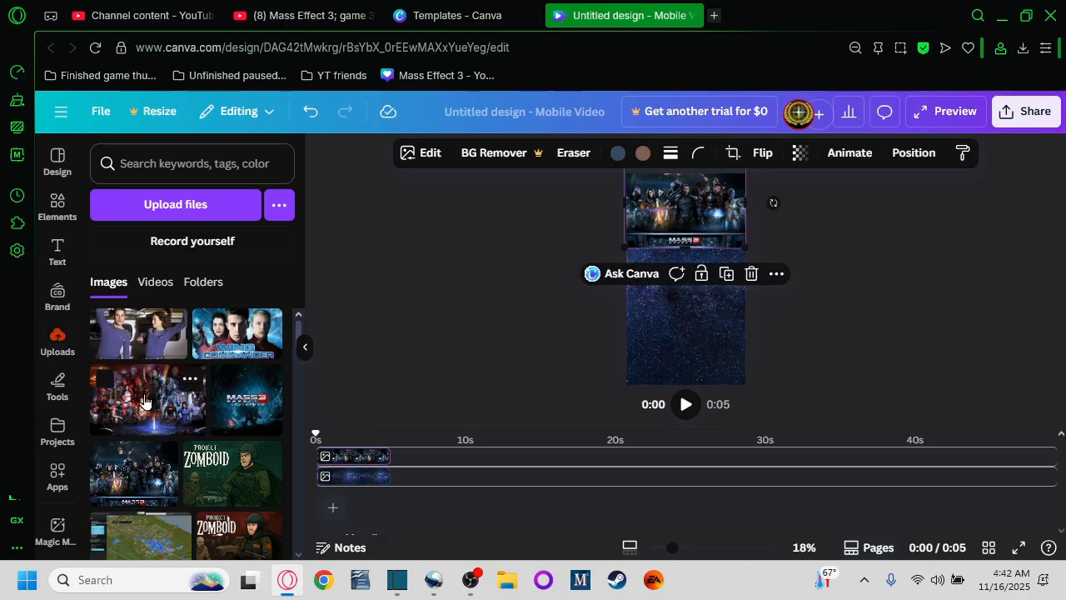
Step: Place the Mass Effect squad group image at the bottom of the canvas and enlarge it to full width
drag(162, 425, 681, 368)
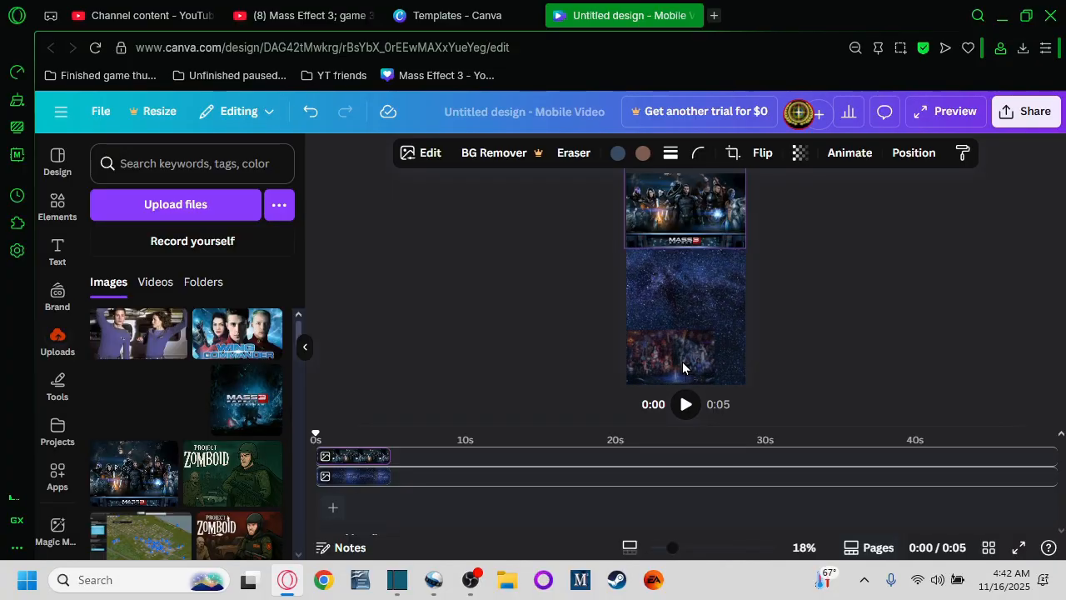
drag(683, 368, 682, 371)
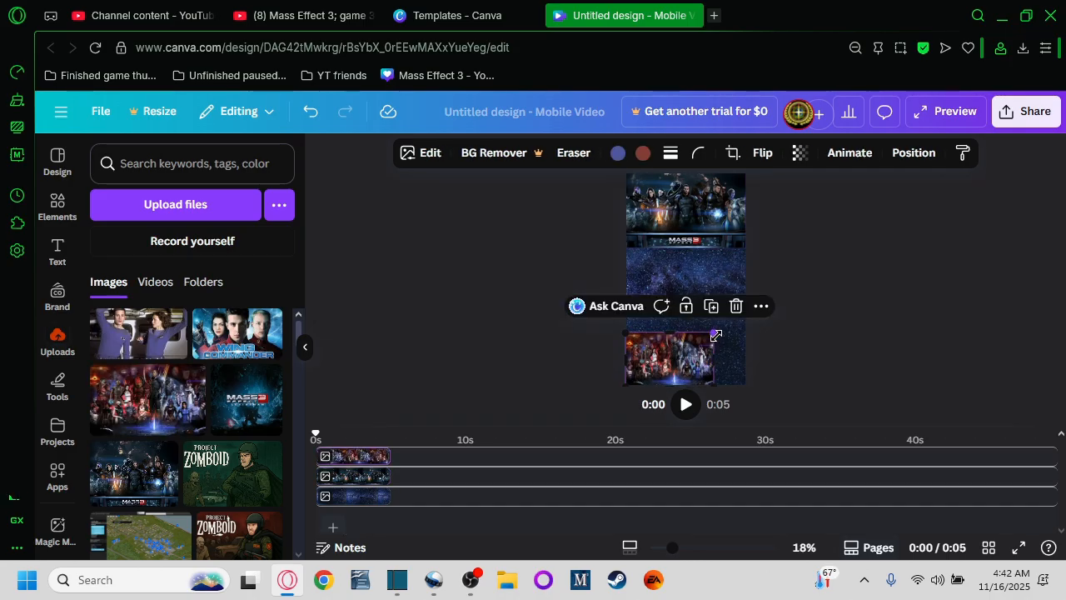
drag(715, 335, 747, 314)
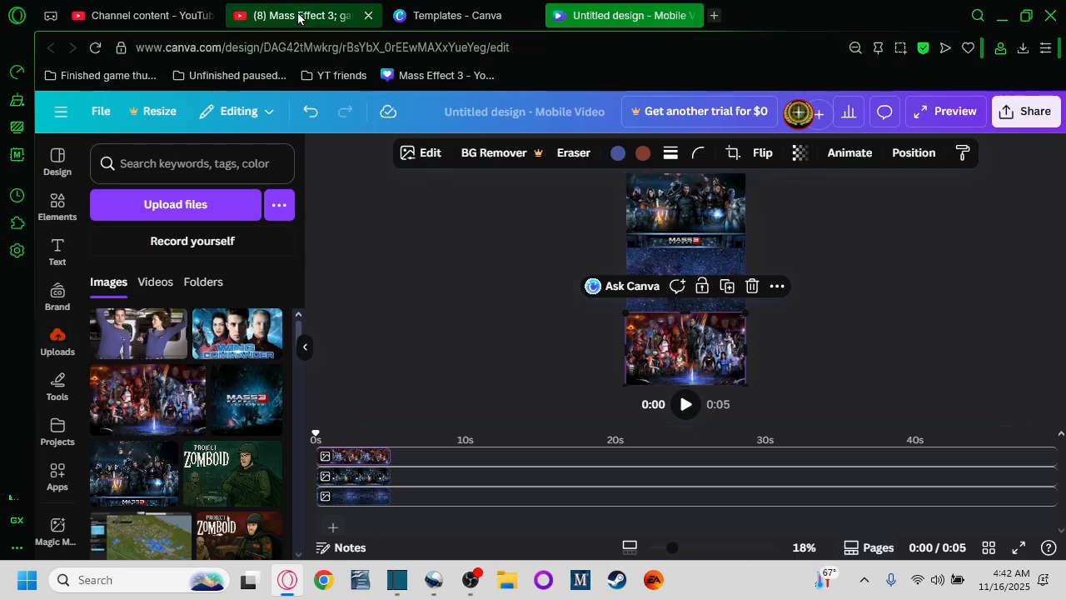
Step: Open the Mass Effect 3 part 8 video tab and toggle its fullscreen view on and off
click(135, 16)
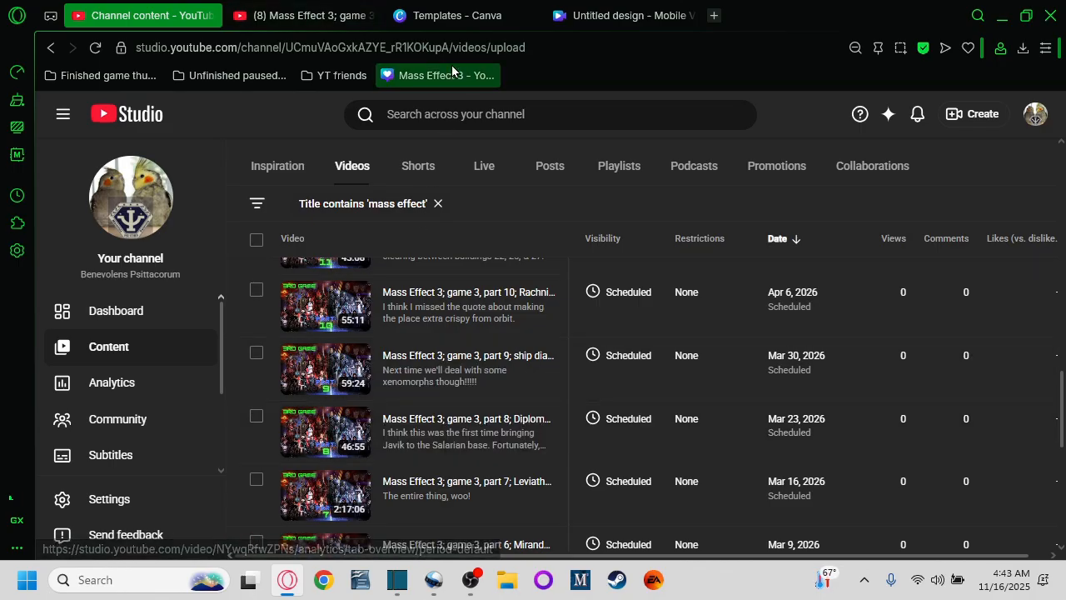
click(304, 17)
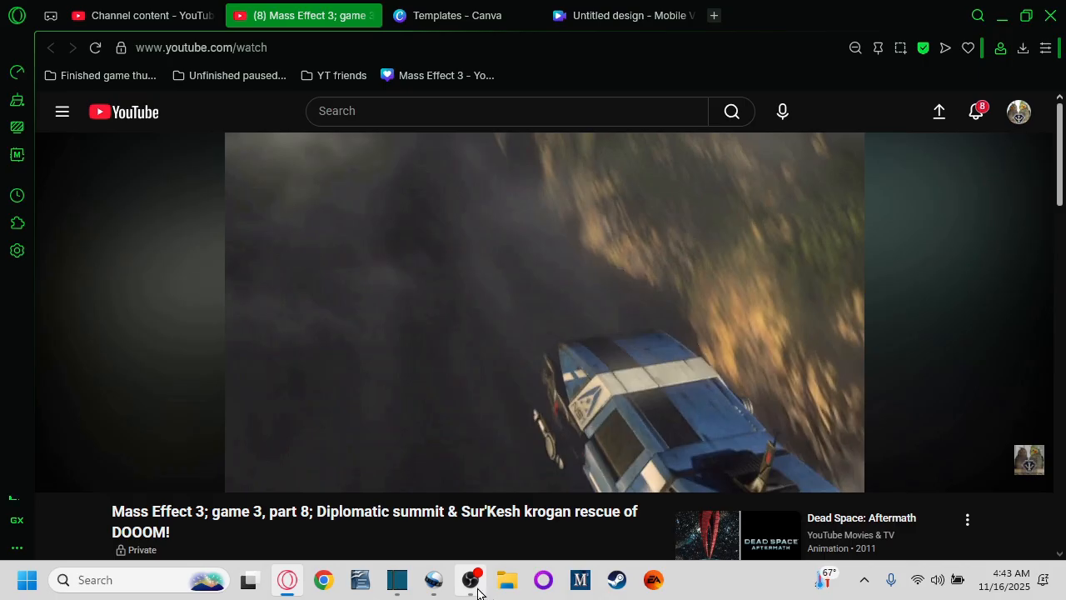
mouse_move(481, 590)
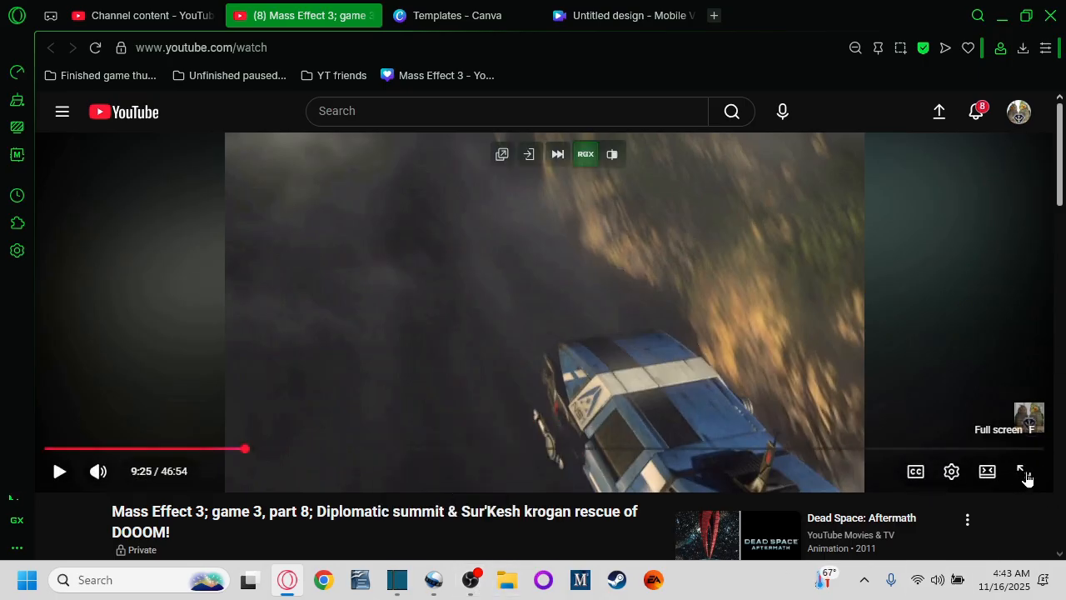
click(1024, 473)
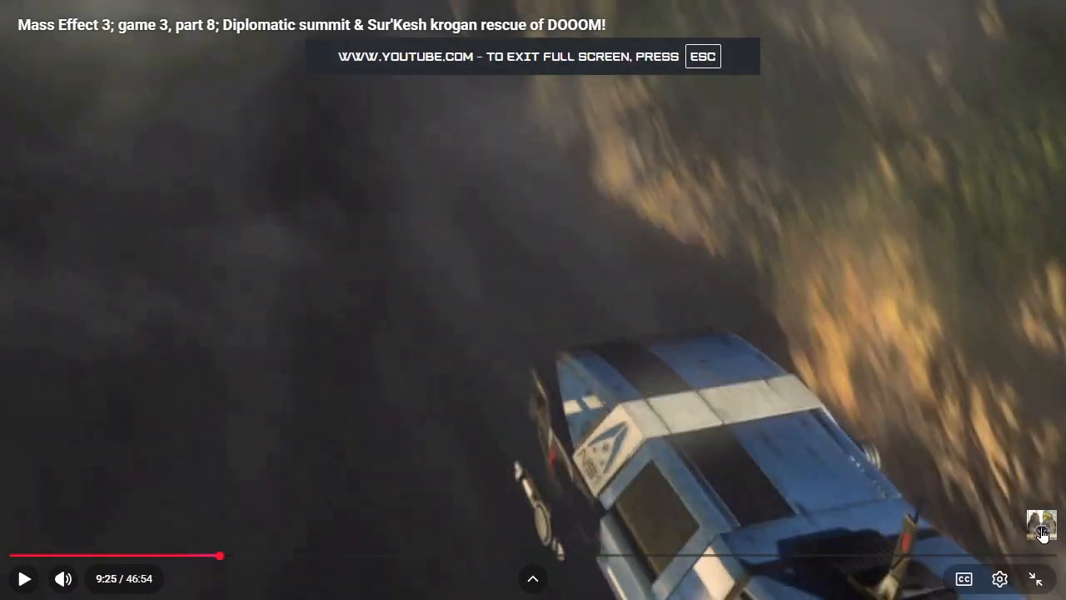
click(1036, 579)
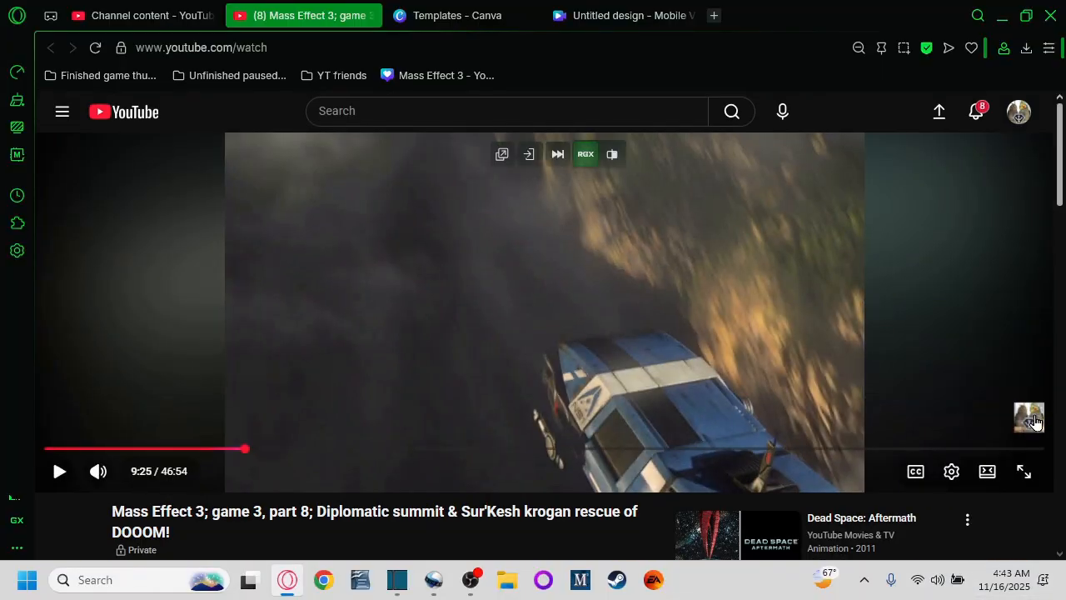
Step: Open the YouTube Studio channel settings and close them without changes
click(210, 16)
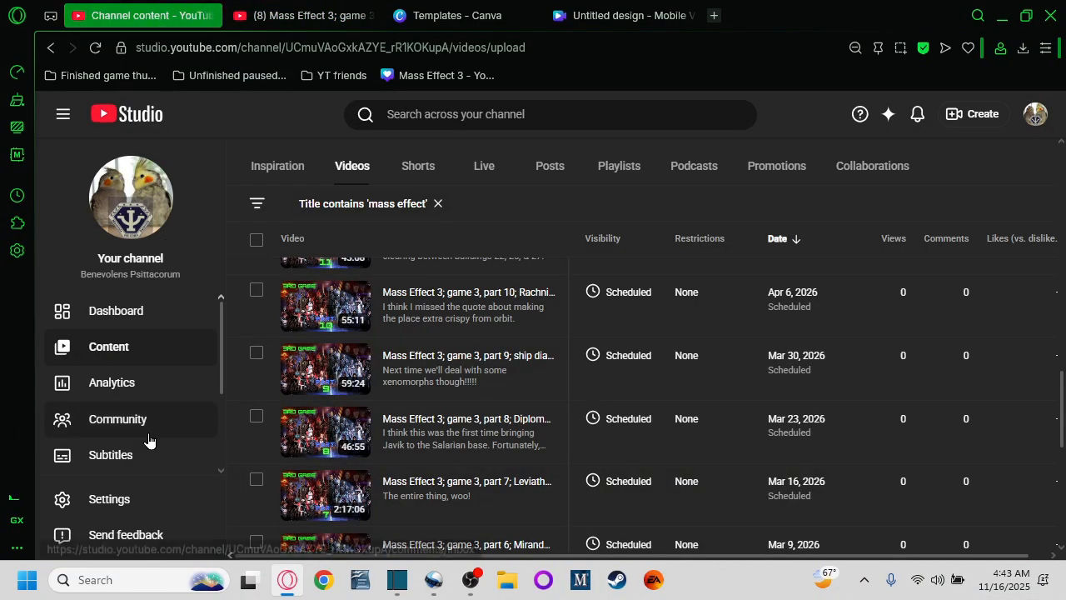
click(110, 499)
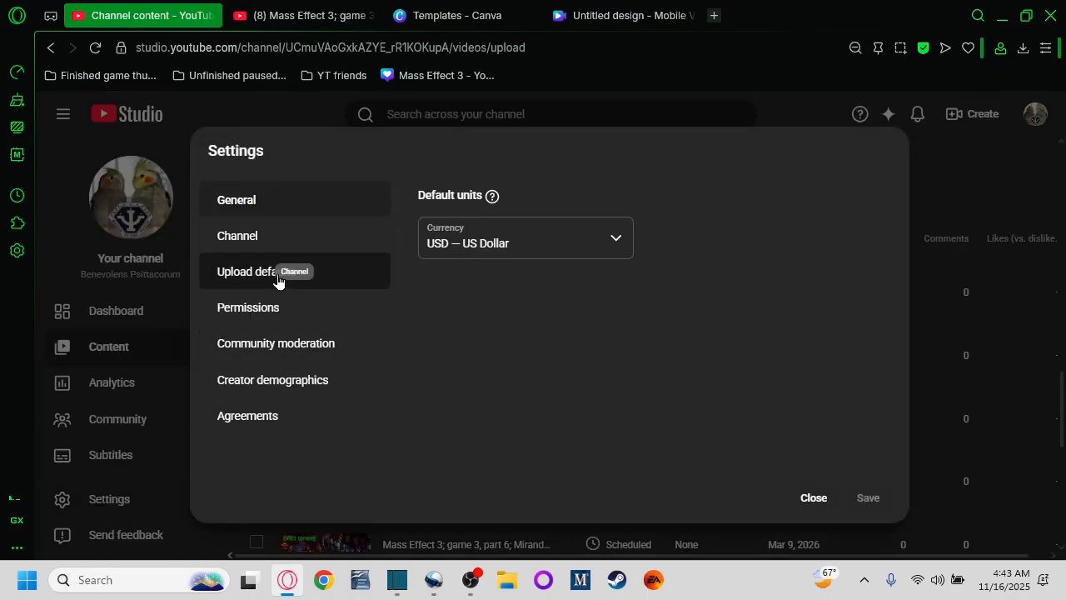
click(813, 497)
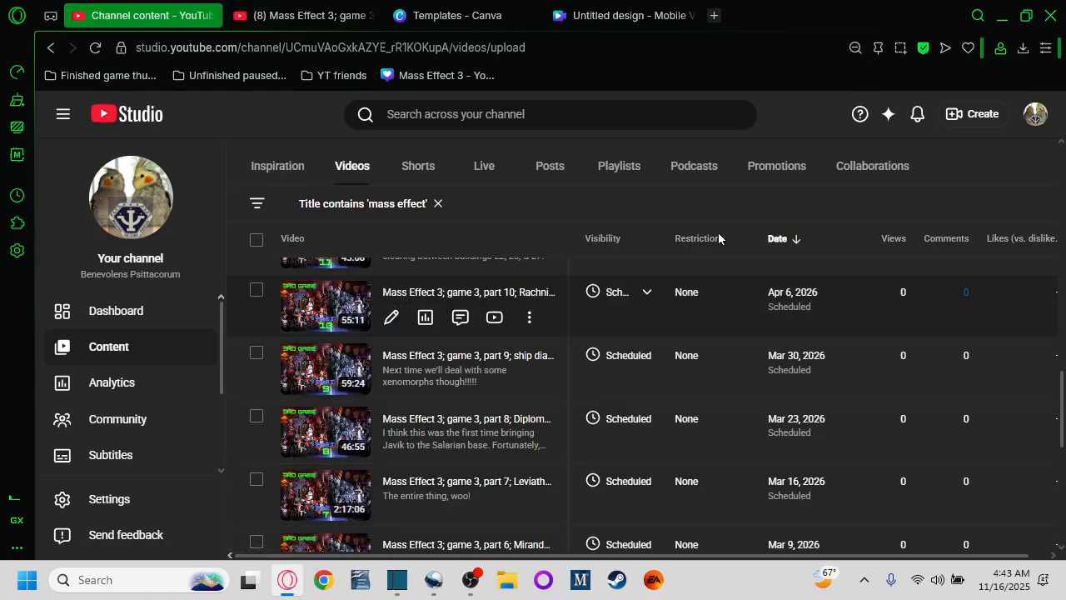
Step: Play the Mass Effect 3 part 8 video in fullscreen, then exit fullscreen and pause it
click(296, 15)
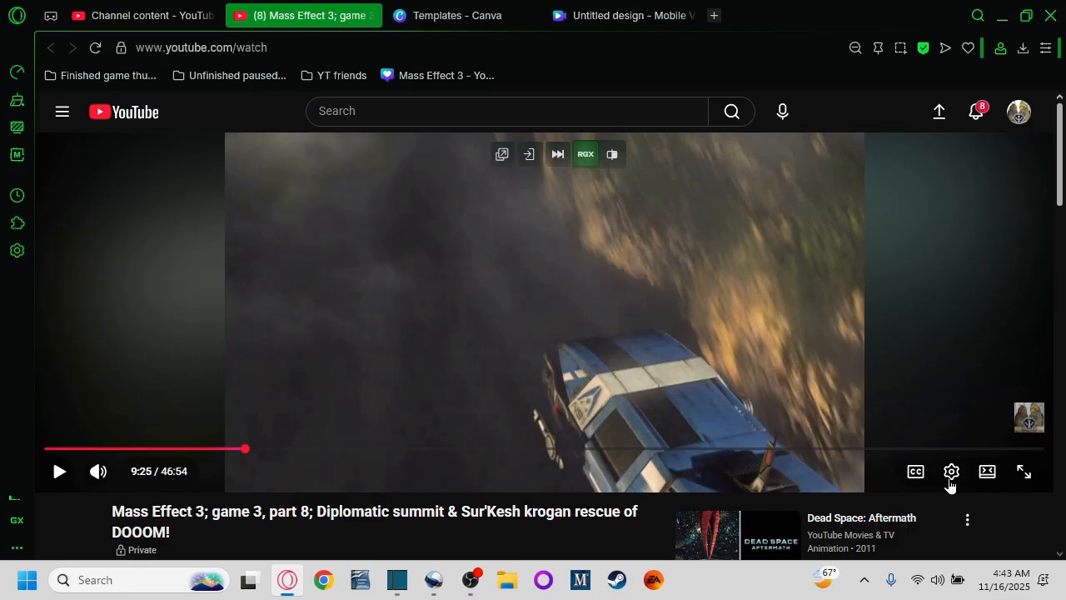
click(951, 473)
click(952, 472)
click(1024, 473)
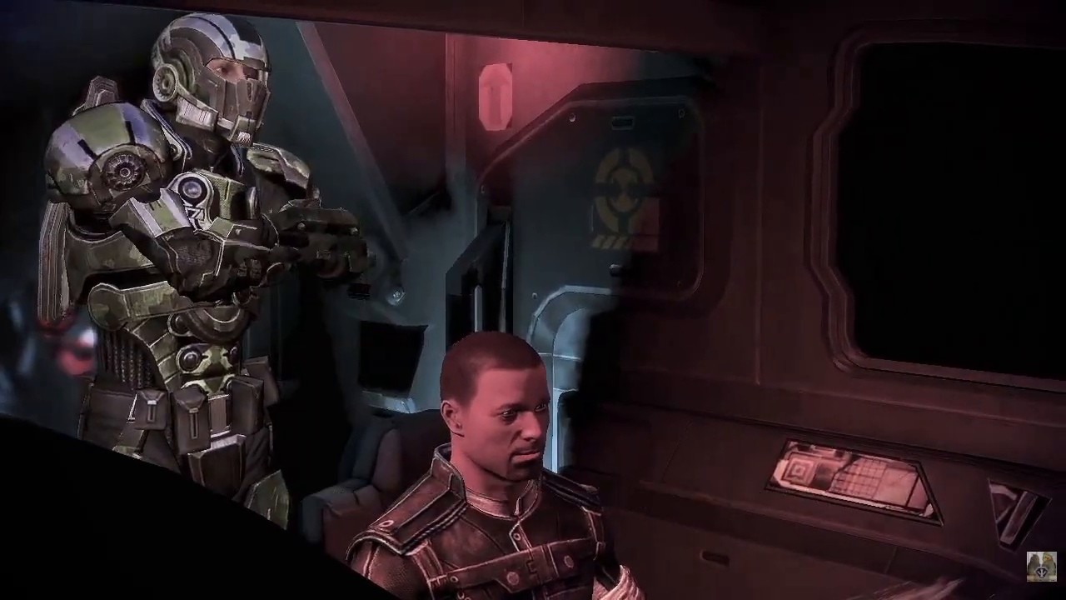
key(Escape)
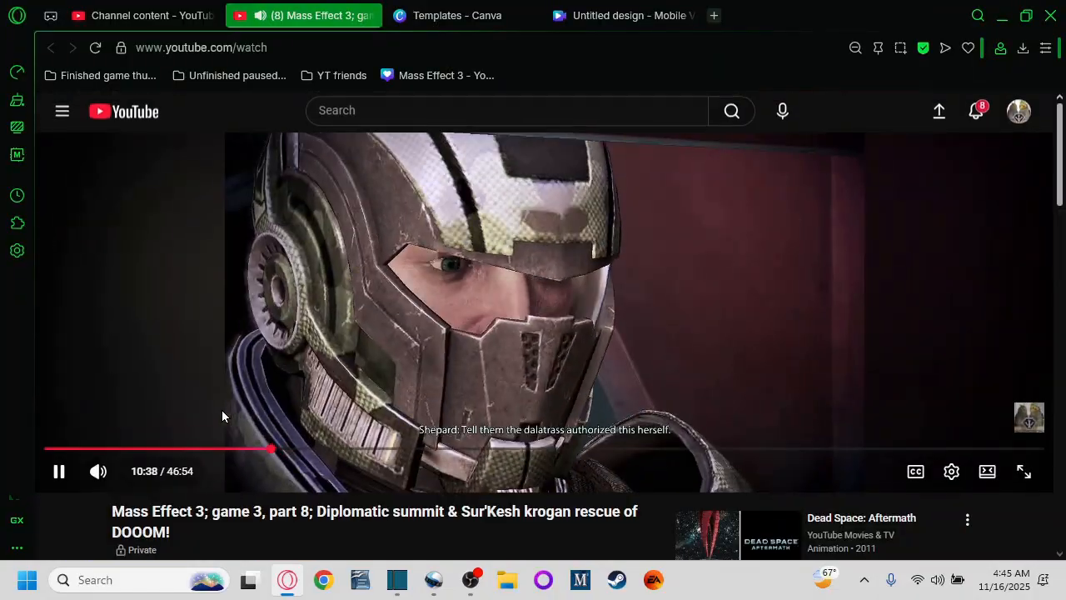
click(250, 293)
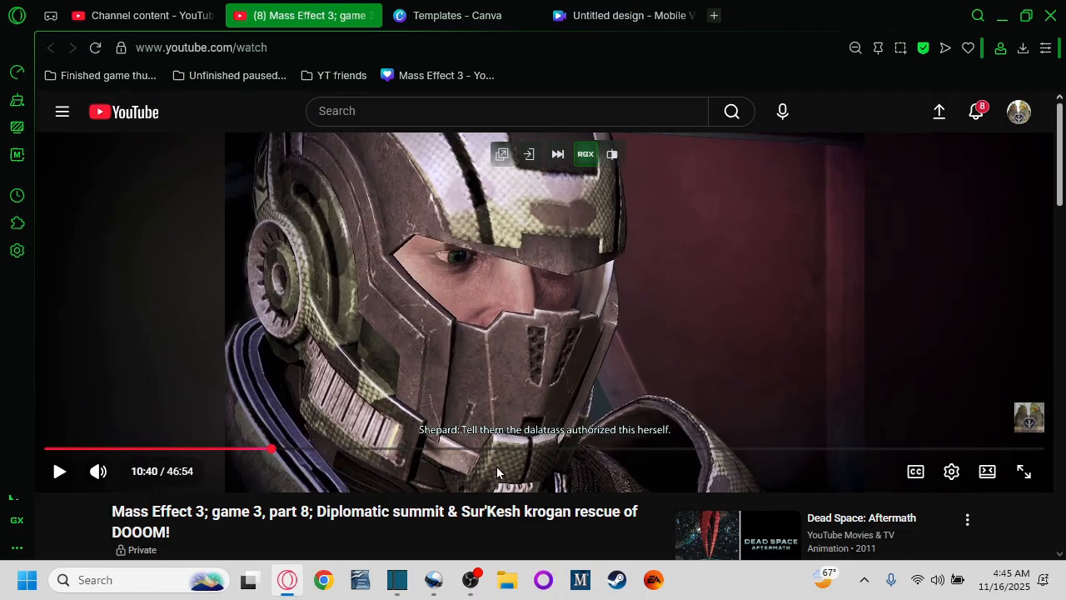
Step: Switch to OBS and stop the recording
click(472, 587)
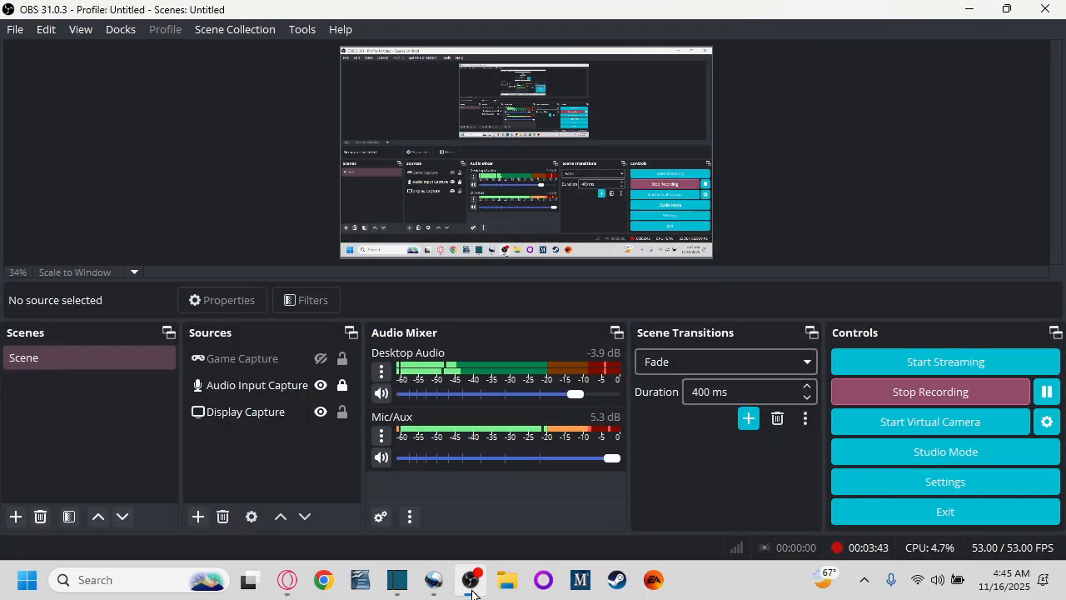
click(923, 393)
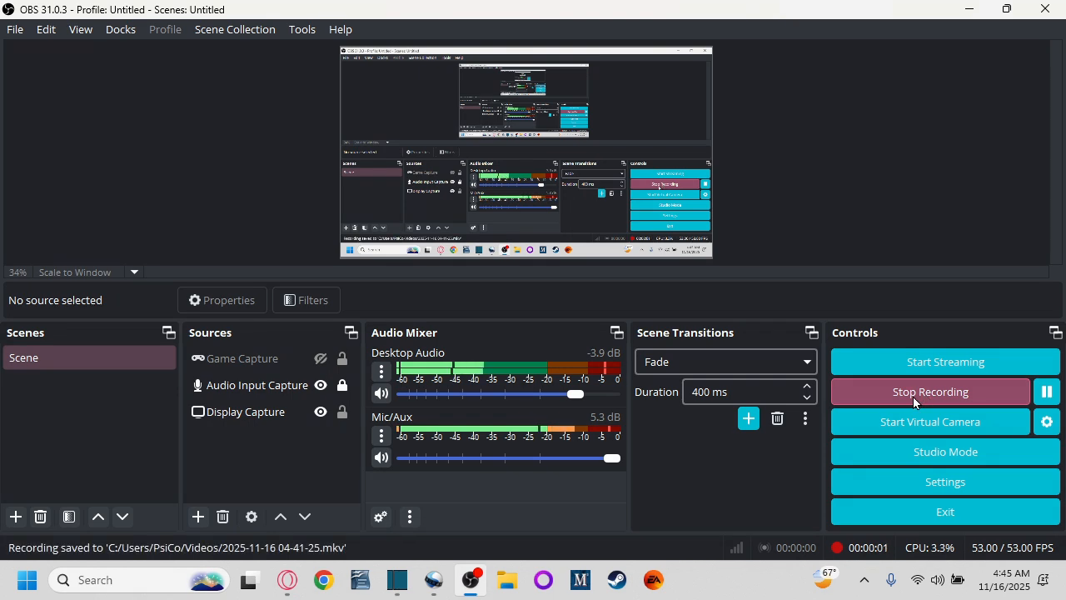
click(431, 586)
click(201, 58)
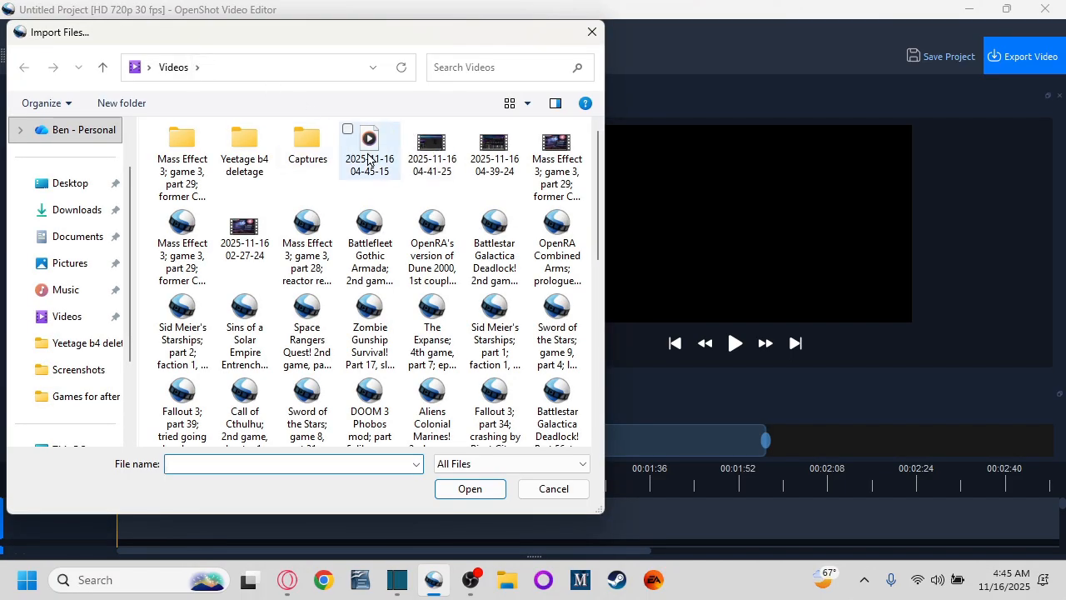
click(433, 149)
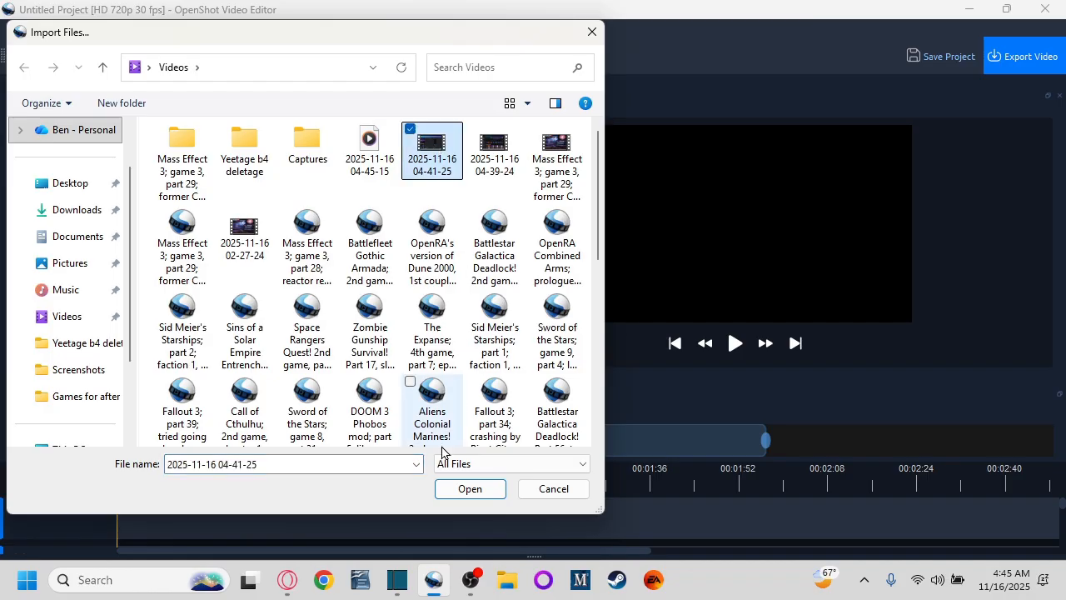
click(463, 491)
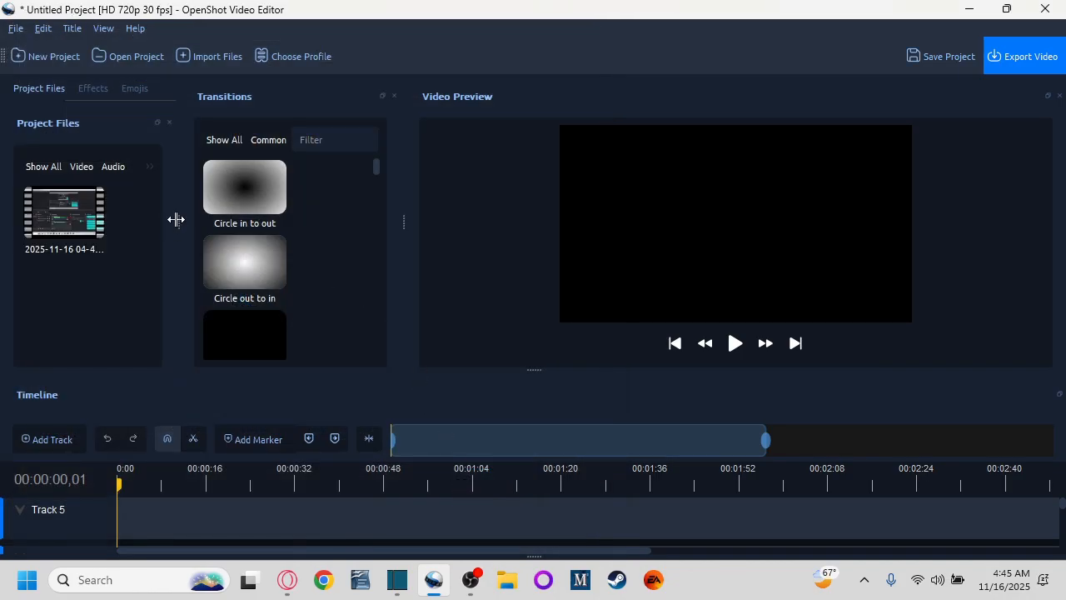
Step: Narrow the Project Files and Transitions panels to widen the video preview
drag(174, 220, 132, 224)
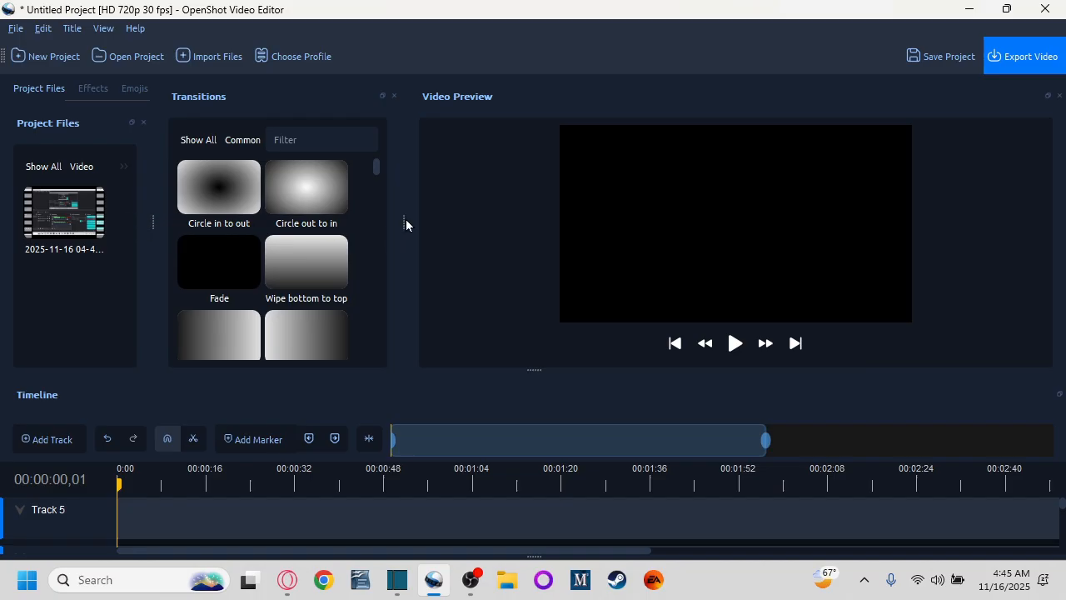
drag(403, 220, 384, 227)
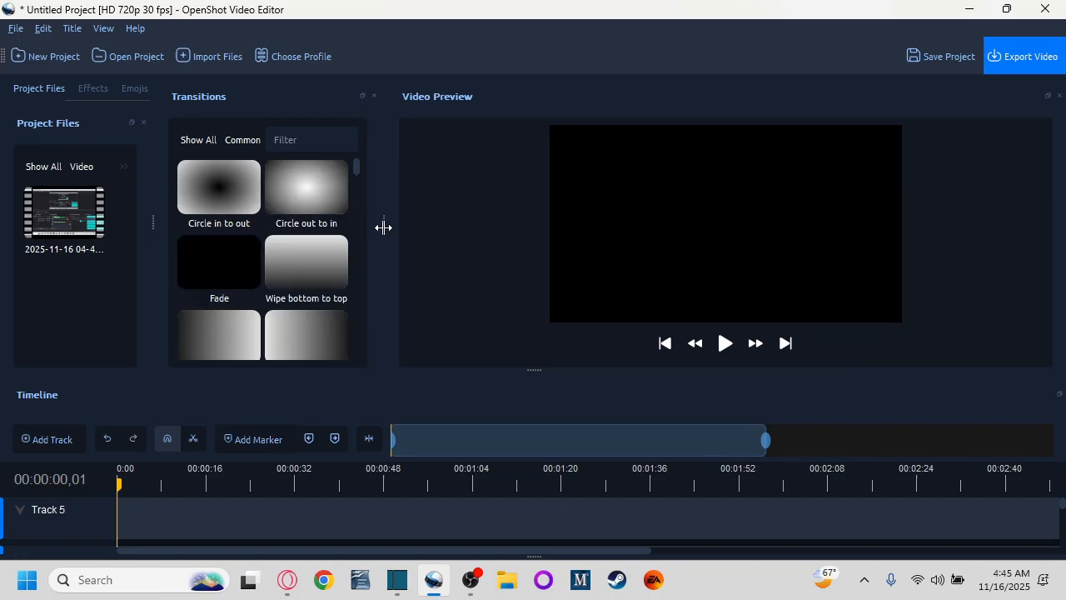
scroll(319, 530, down, 4)
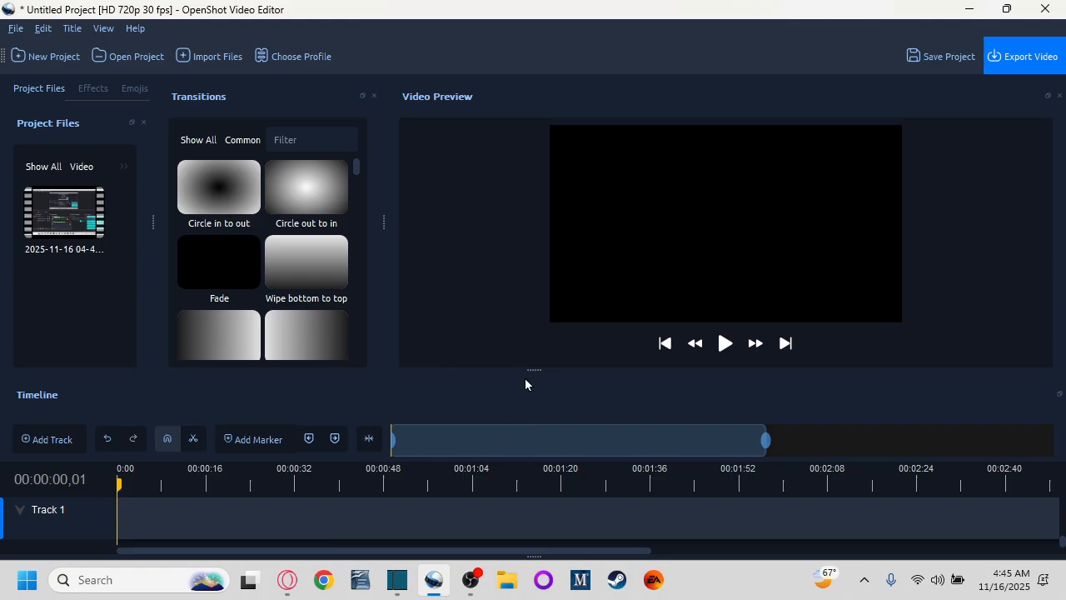
drag(528, 369, 530, 363)
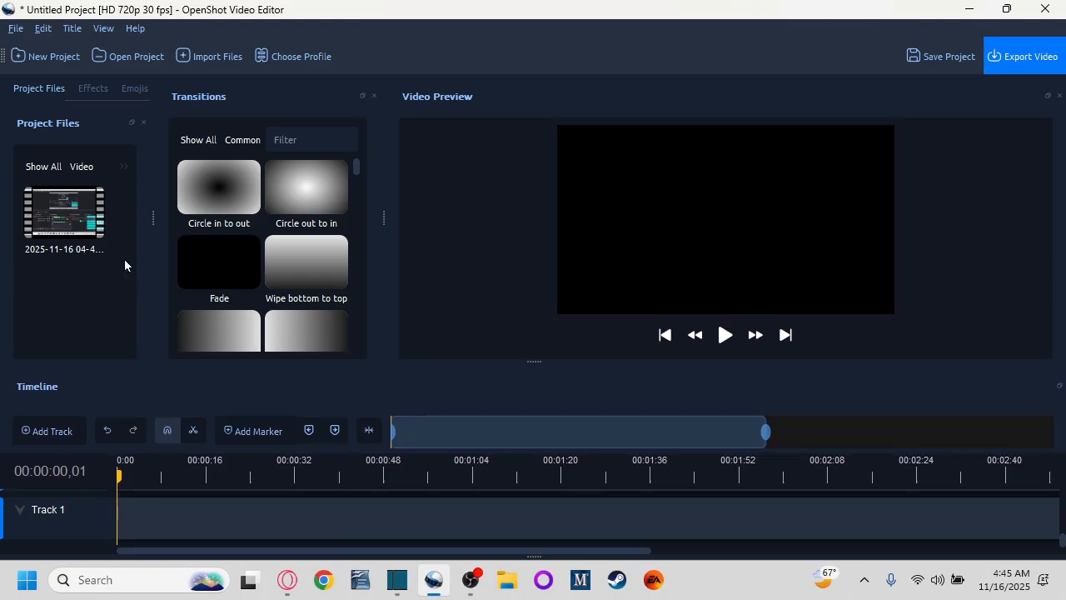
drag(64, 215, 129, 510)
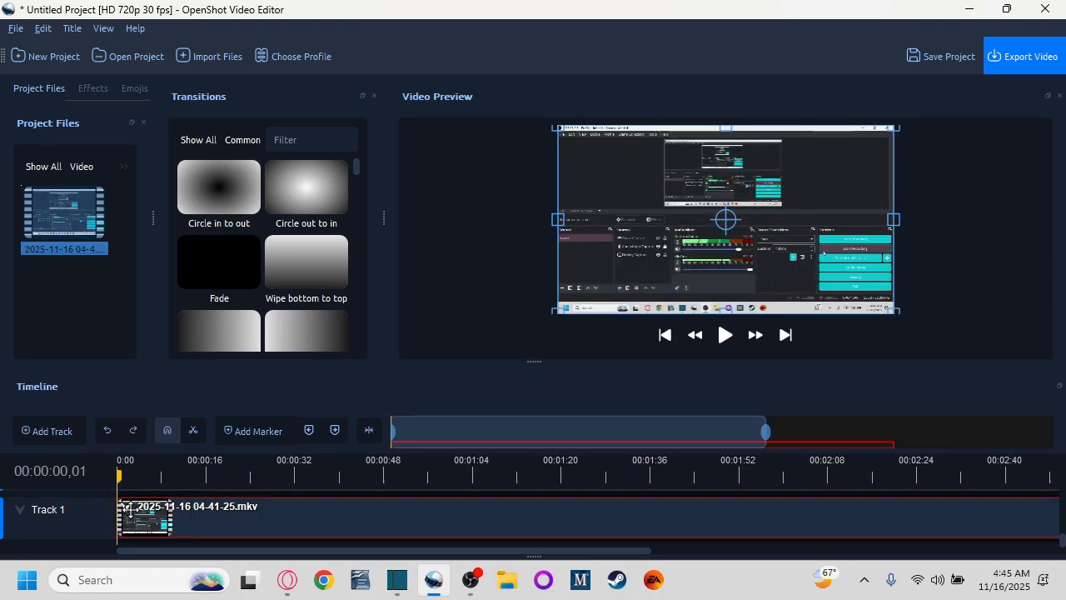
Step: Preview the clip around 00:02:53 and cut it there with the Razor tool, removing the earlier footage
scroll(230, 516, down, 4)
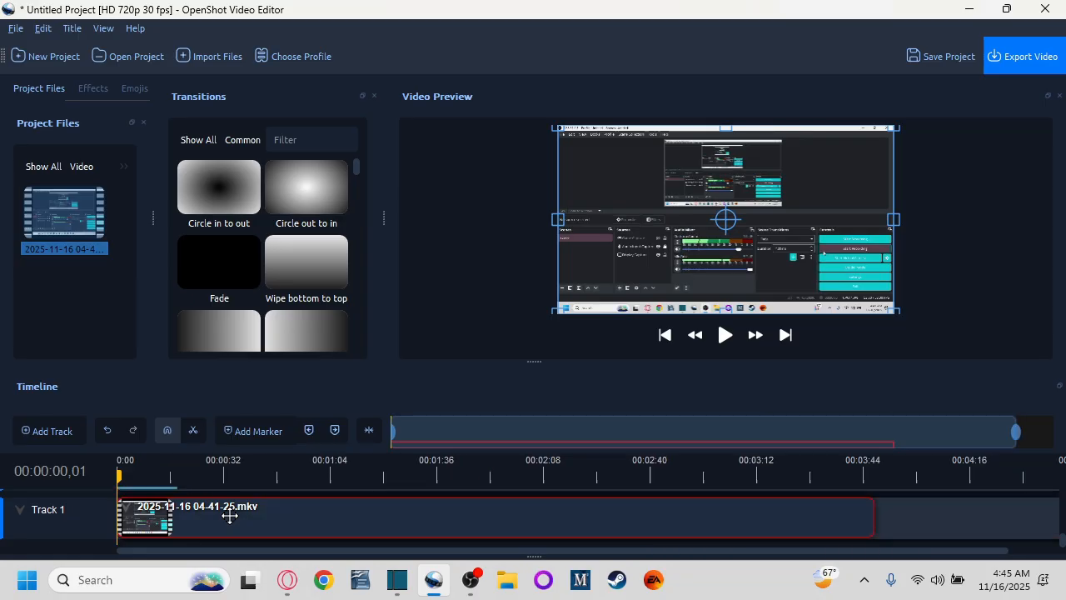
drag(120, 474, 540, 477)
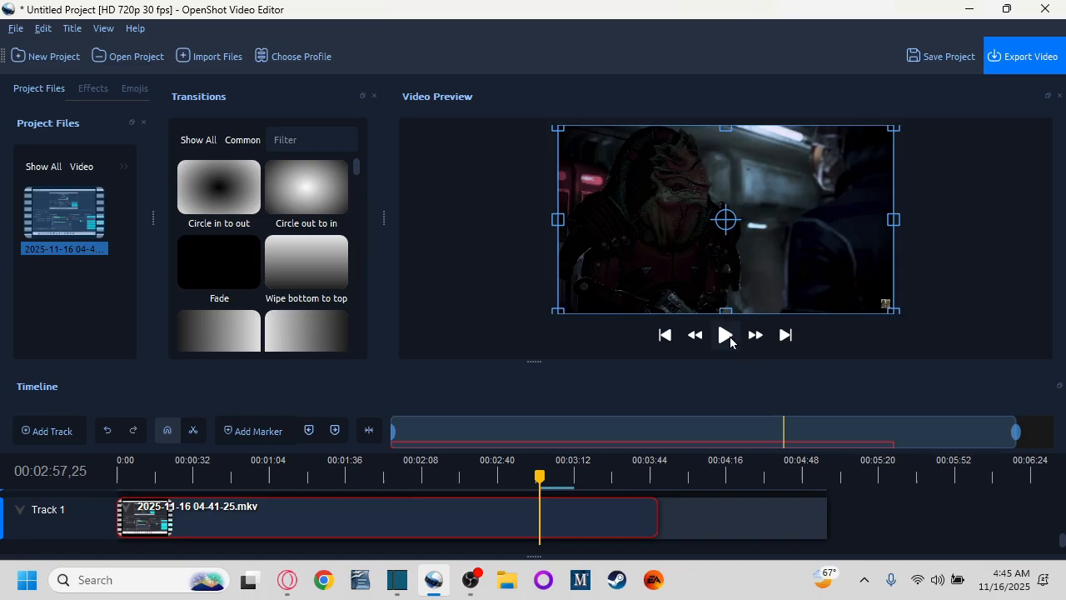
drag(539, 475, 522, 475)
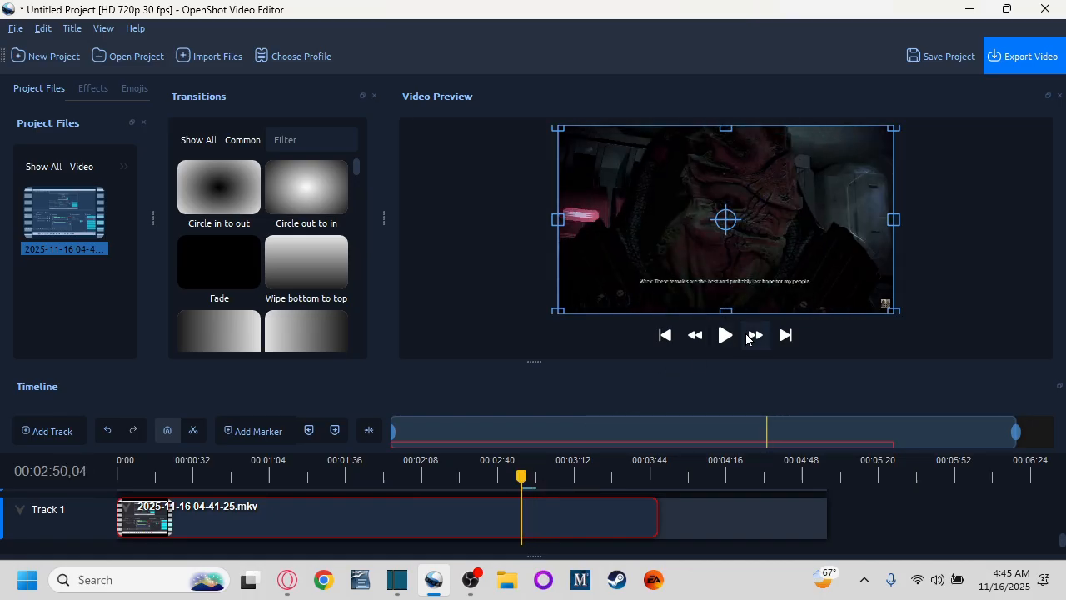
click(727, 338)
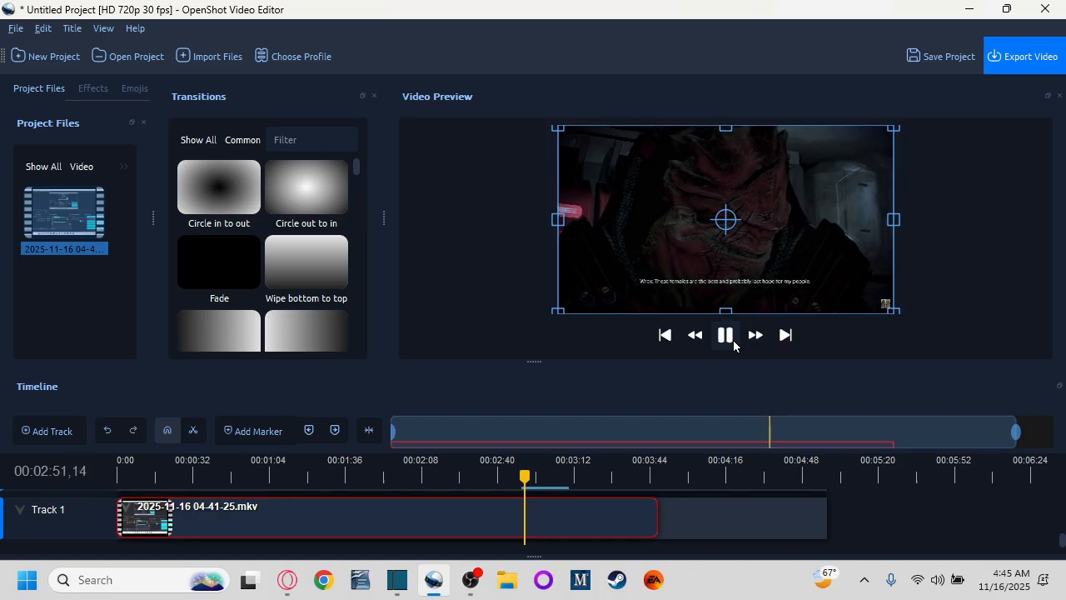
click(734, 344)
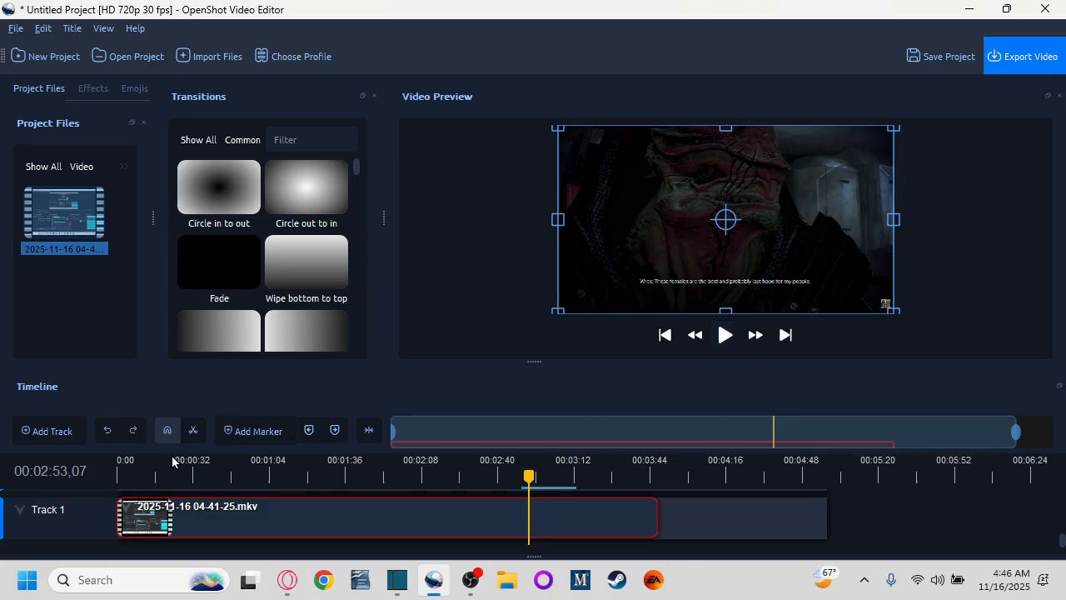
click(202, 433)
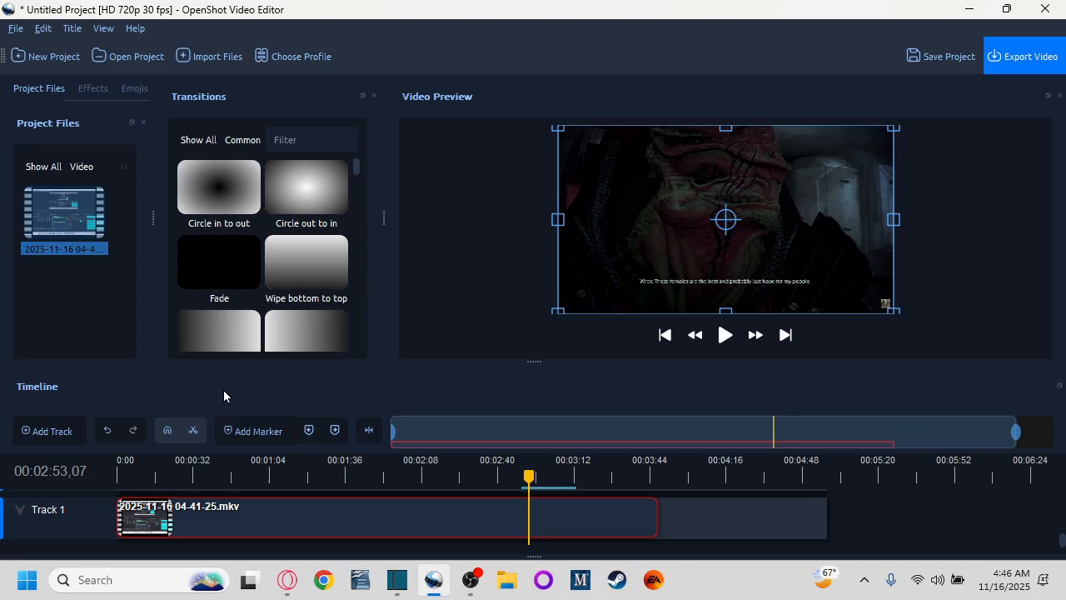
shift+click(537, 504)
click(727, 337)
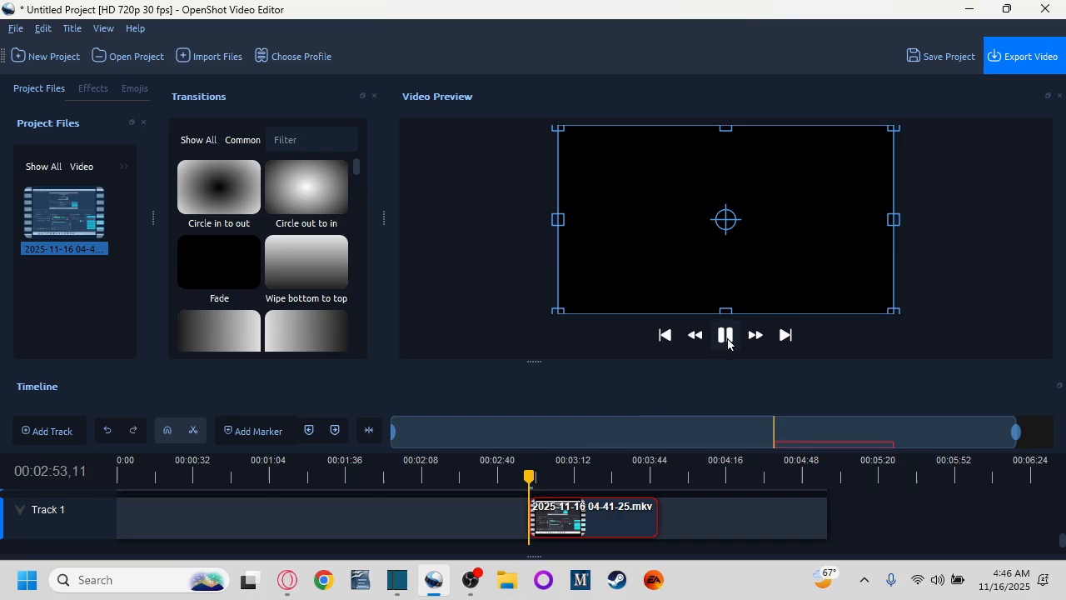
click(726, 335)
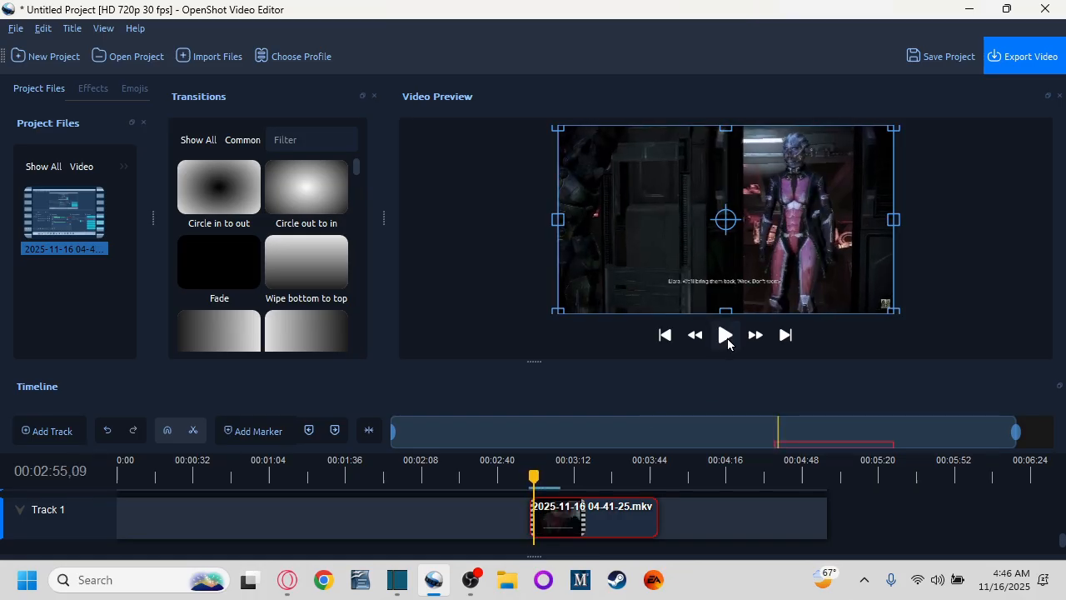
Step: Play on, step back frame by frame to 00:03:16,23, and cut off the rest of the clip there
scroll(575, 523, up, 4)
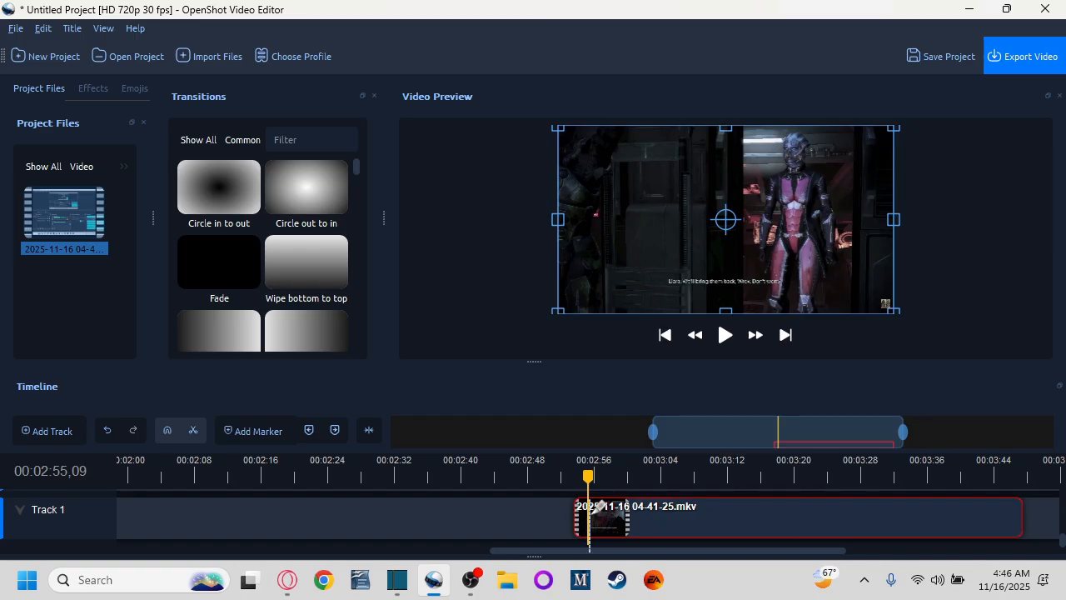
drag(600, 505, 614, 505)
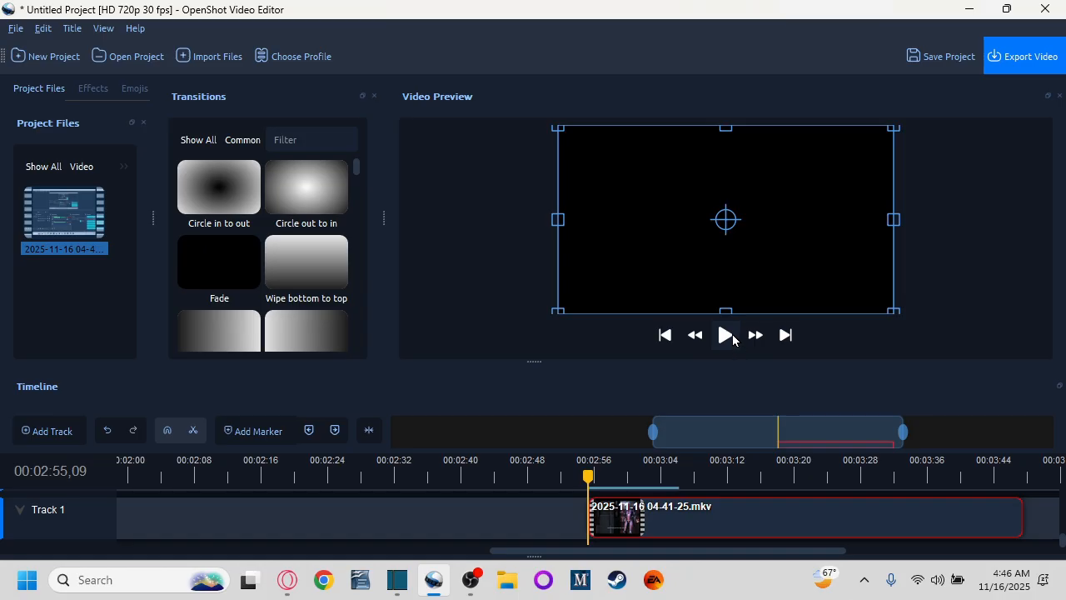
click(727, 336)
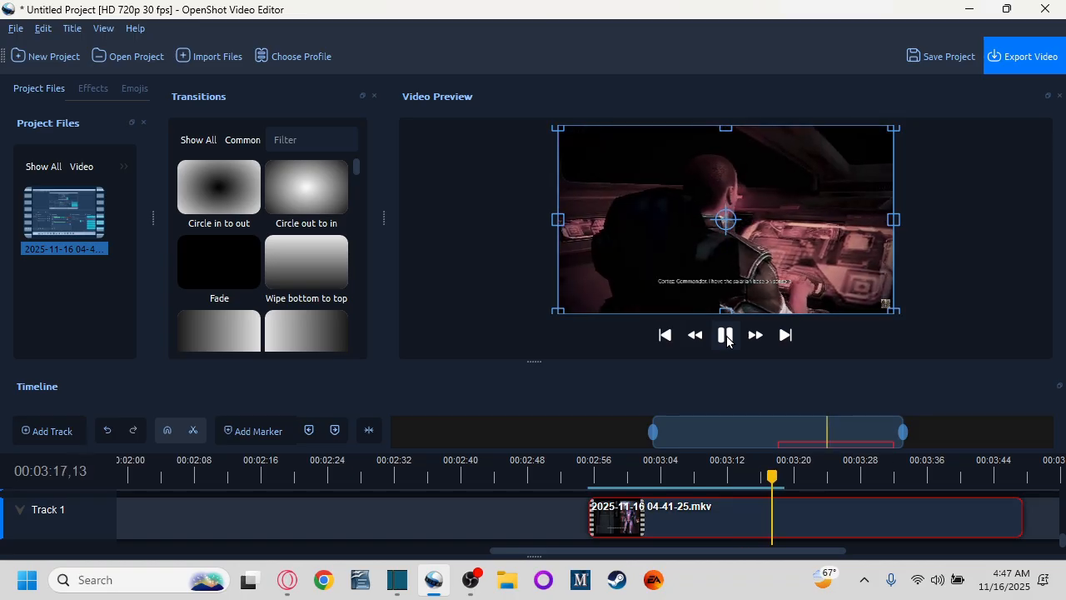
click(726, 335)
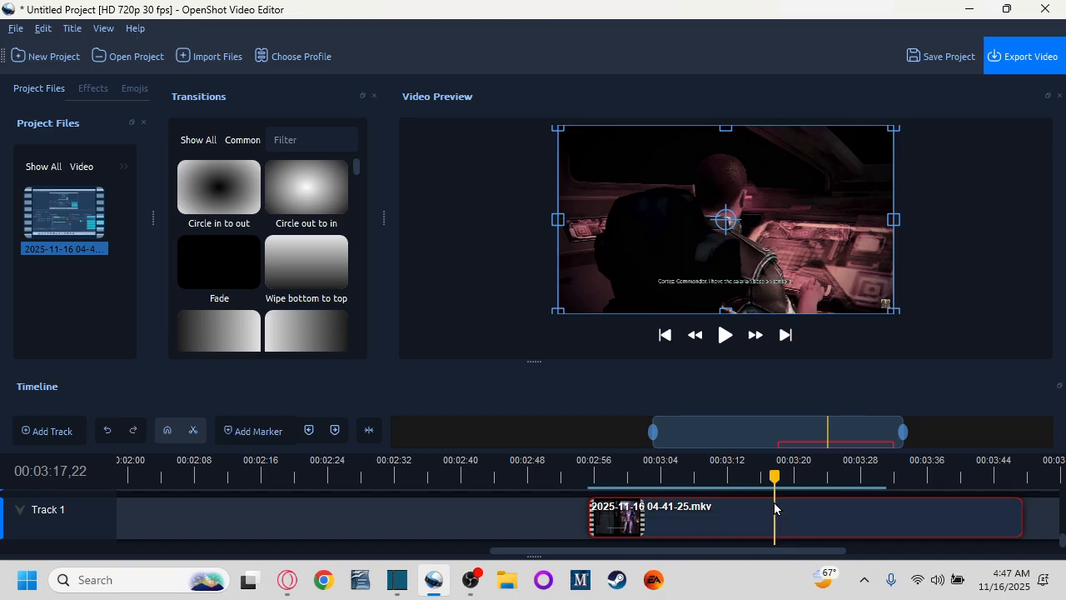
key(Left)
key(Left)
key(Left)
key(Left)
key(Left)
key(Left)
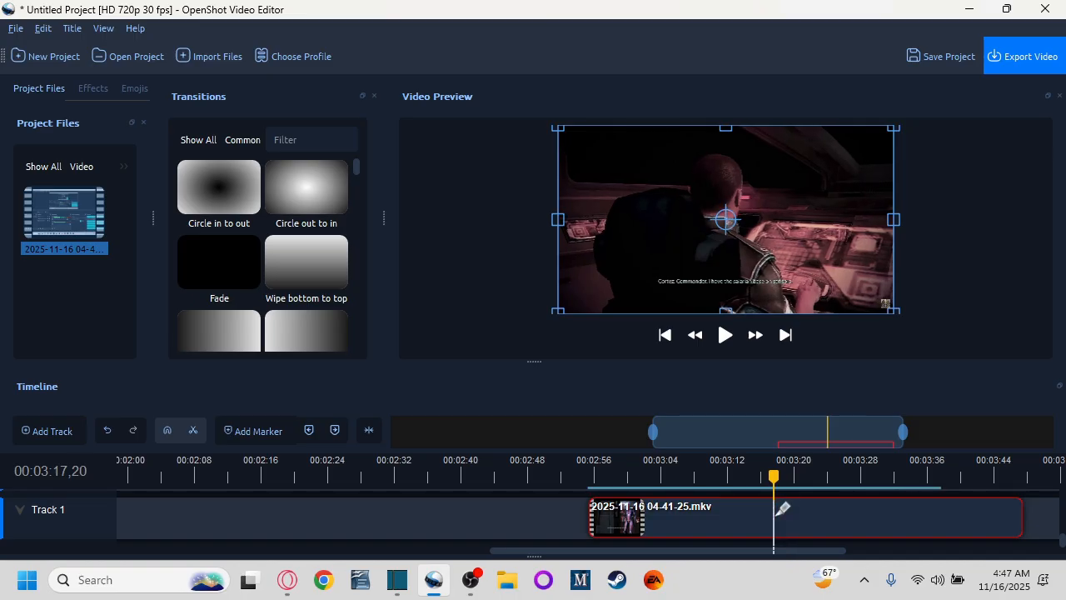
key(Left)
key(Left)
key(Left)
key(Left)
key(Left)
key(Left)
key(Left)
key(Left)
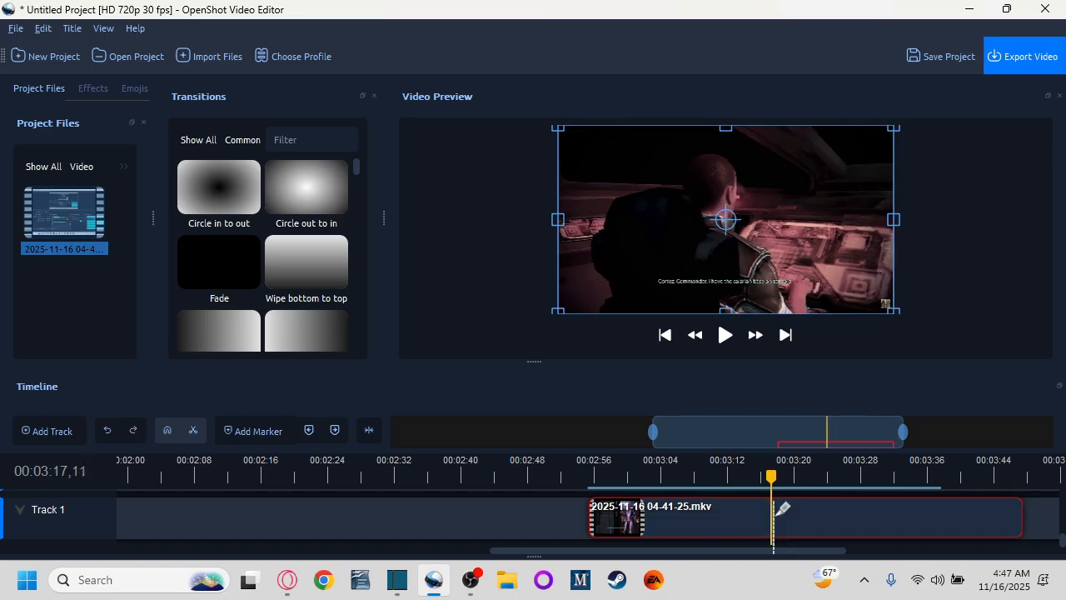
key(Left)
key(Left)
key(Left)
key(Left)
key(Left)
key(Left)
key(Left)
key(Left)
key(Left)
key(Left)
key(Left)
key(Left)
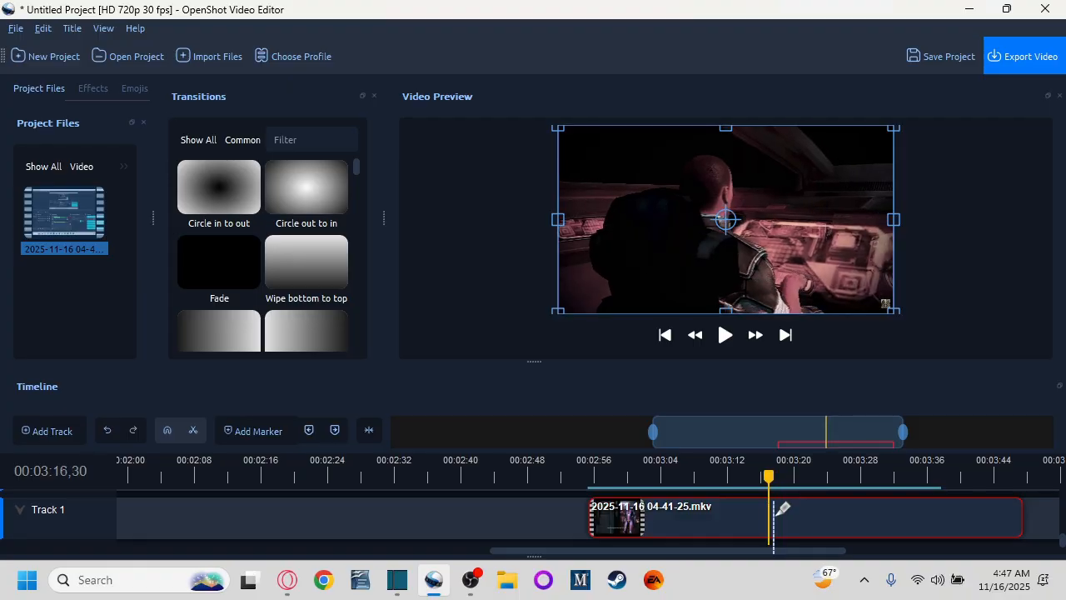
key(Left)
key(Left)
key(Left)
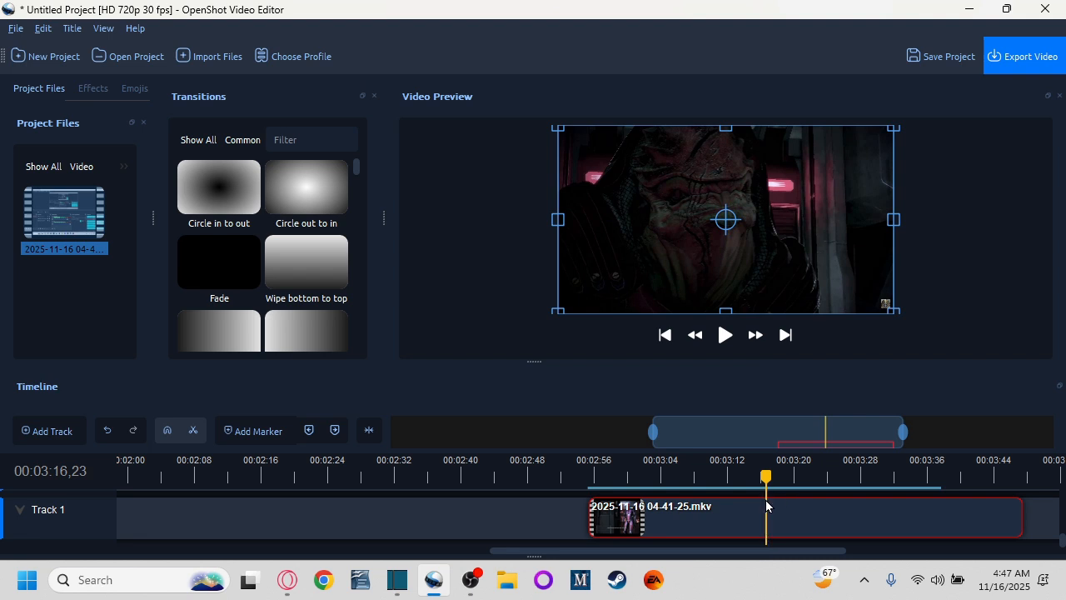
shift+click(776, 506)
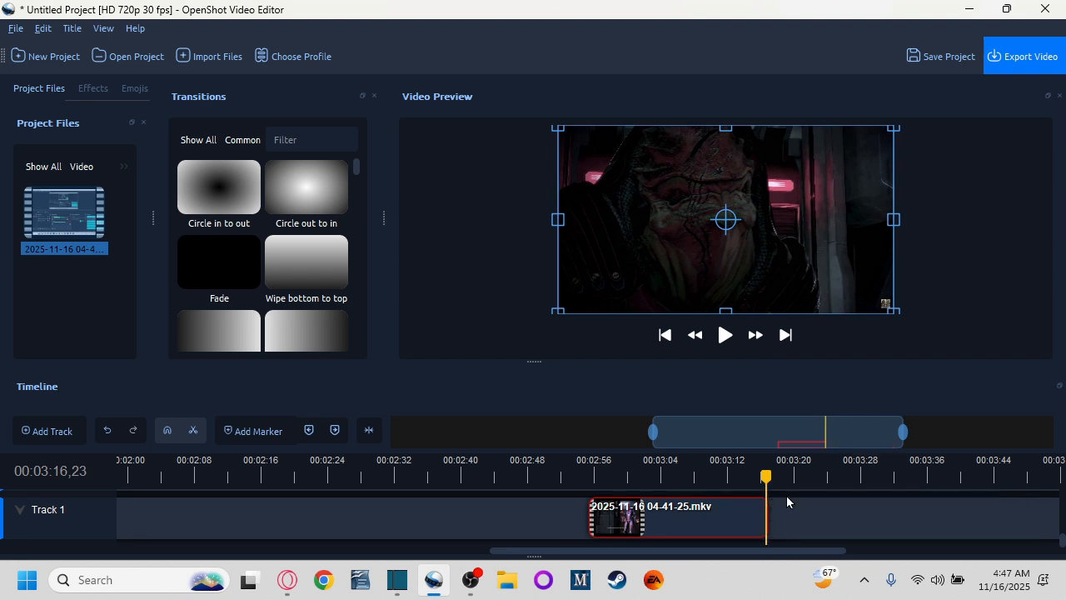
Step: Move the trimmed clip to the beginning of Track 1
scroll(417, 517, down, 5)
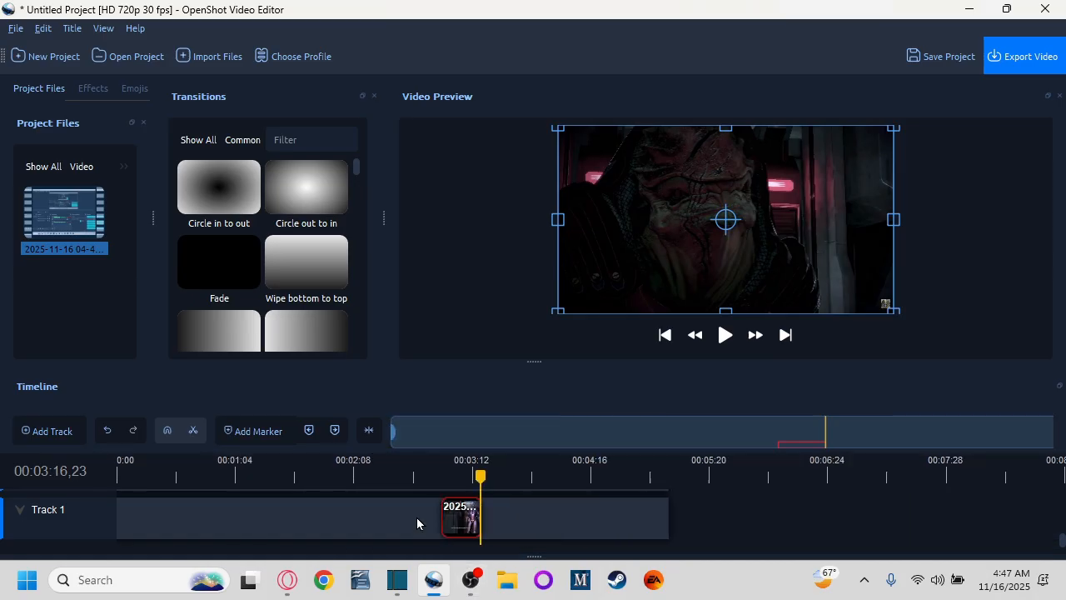
drag(457, 514, 105, 520)
key(ctrl+z)
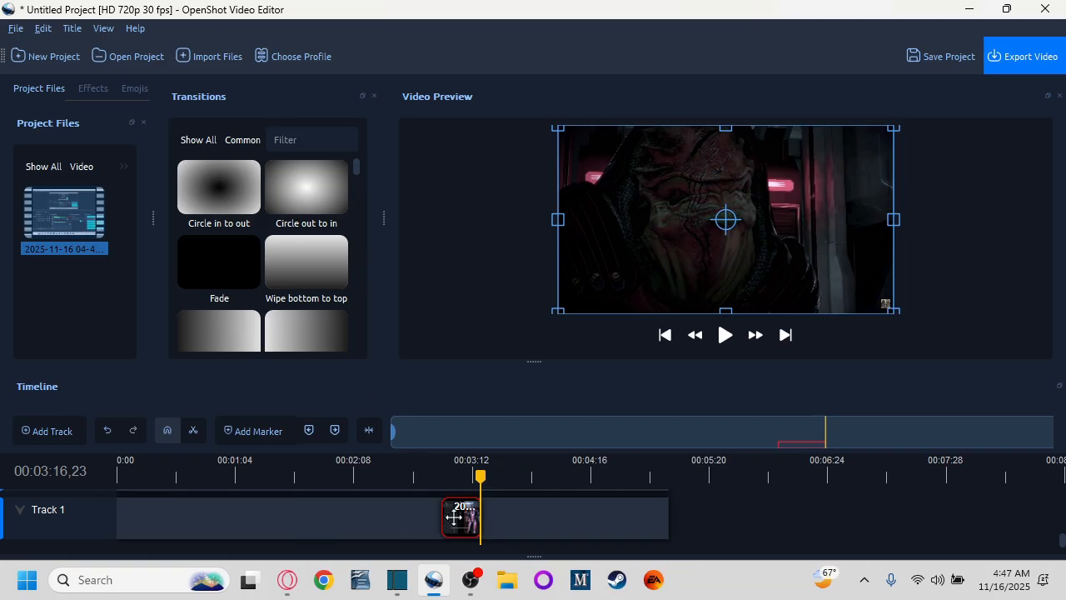
drag(461, 511, 137, 510)
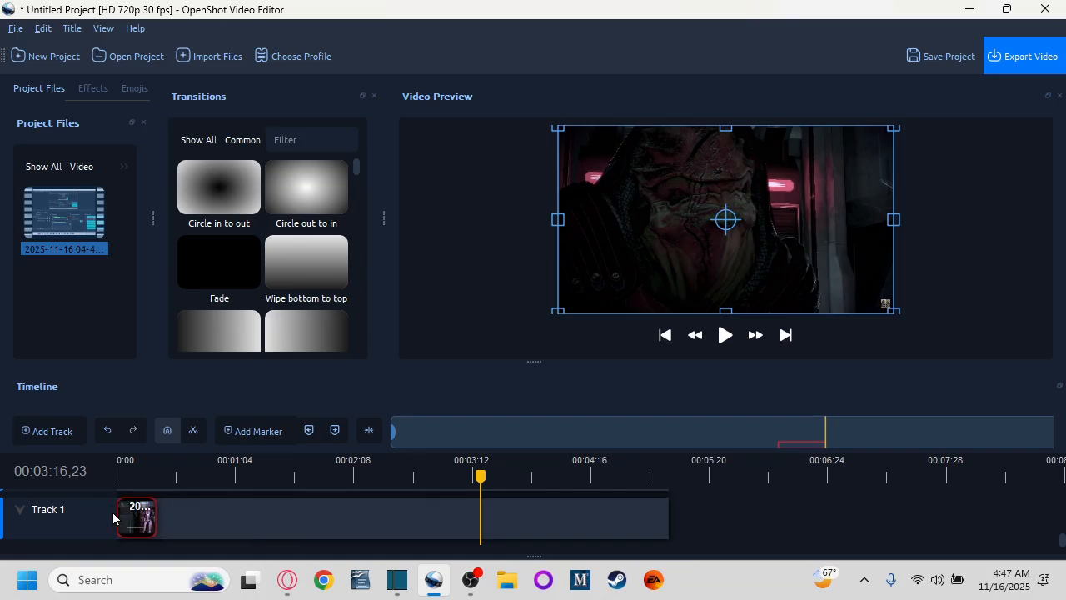
key(ctrl+z)
drag(457, 512, 124, 509)
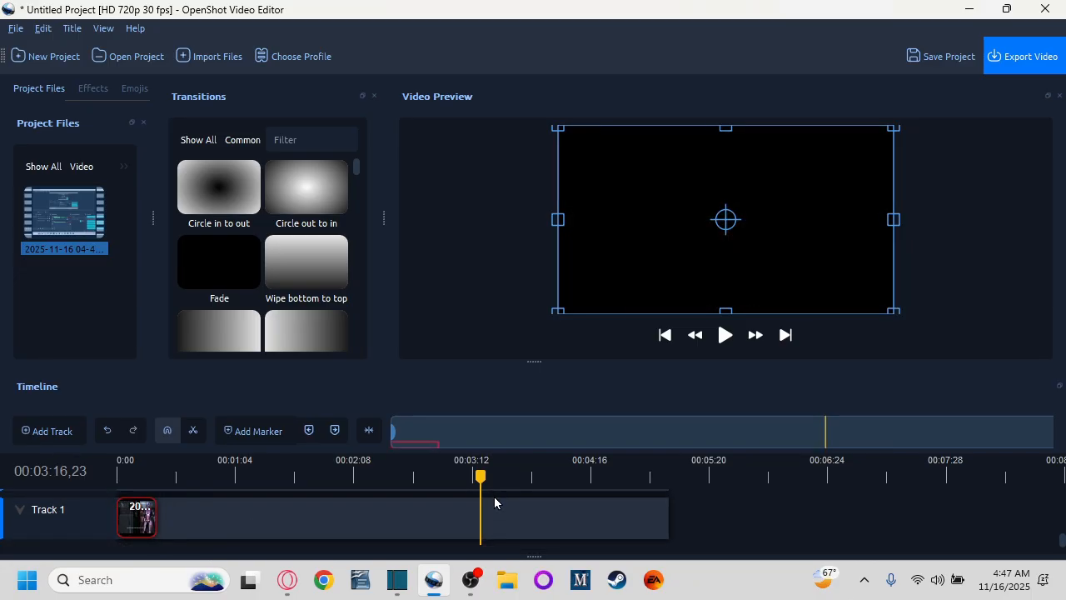
Step: Apply a slow volume fade-out to the end of the clip
drag(481, 475, 192, 475)
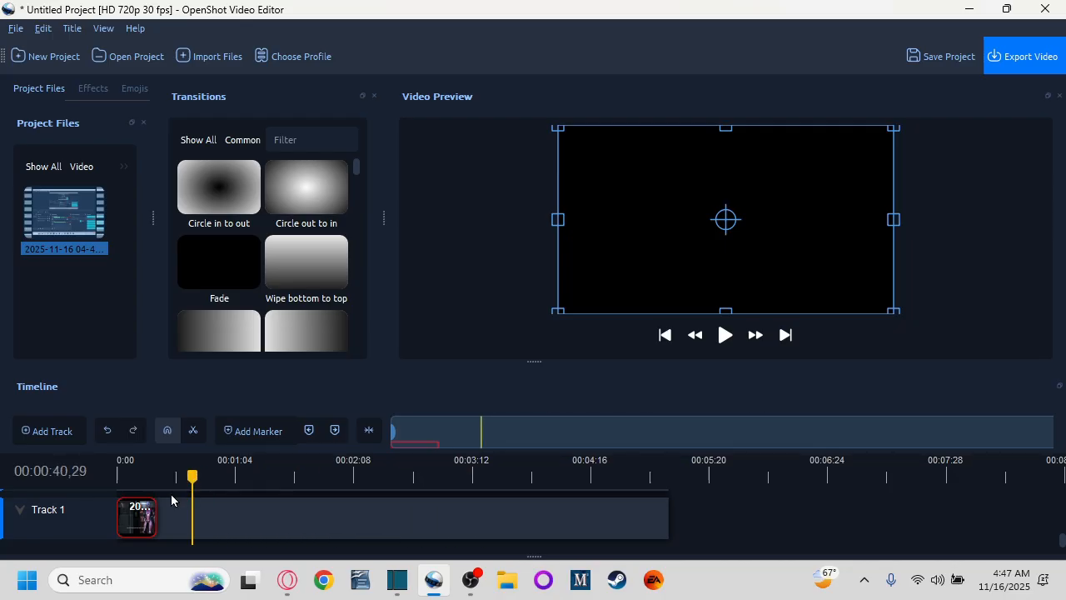
ctrl+scroll(172, 528, up, 1)
ctrl+scroll(184, 528, up, 1)
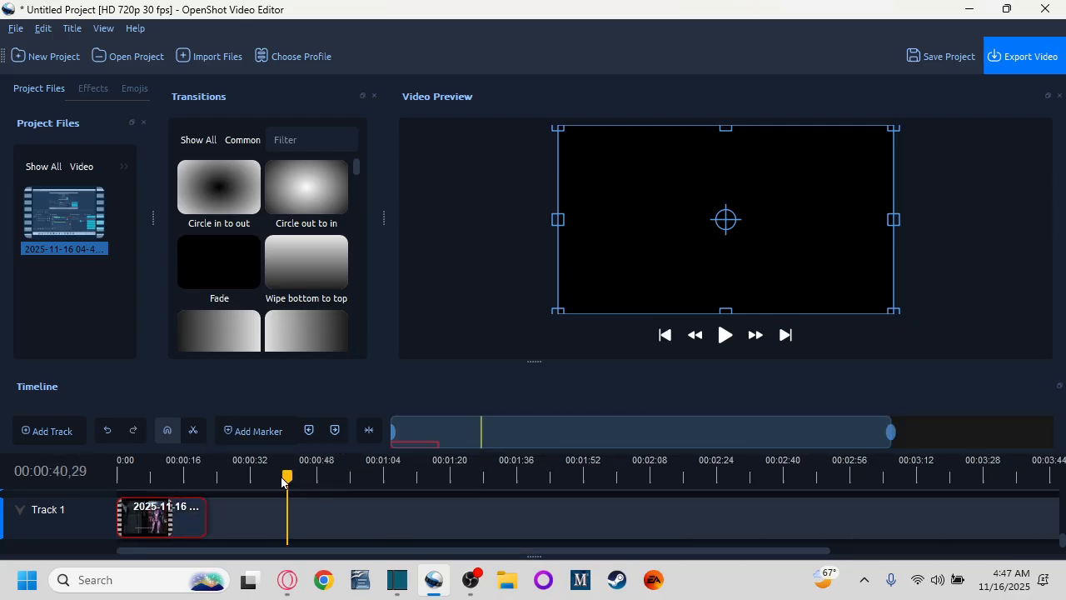
drag(282, 481, 191, 476)
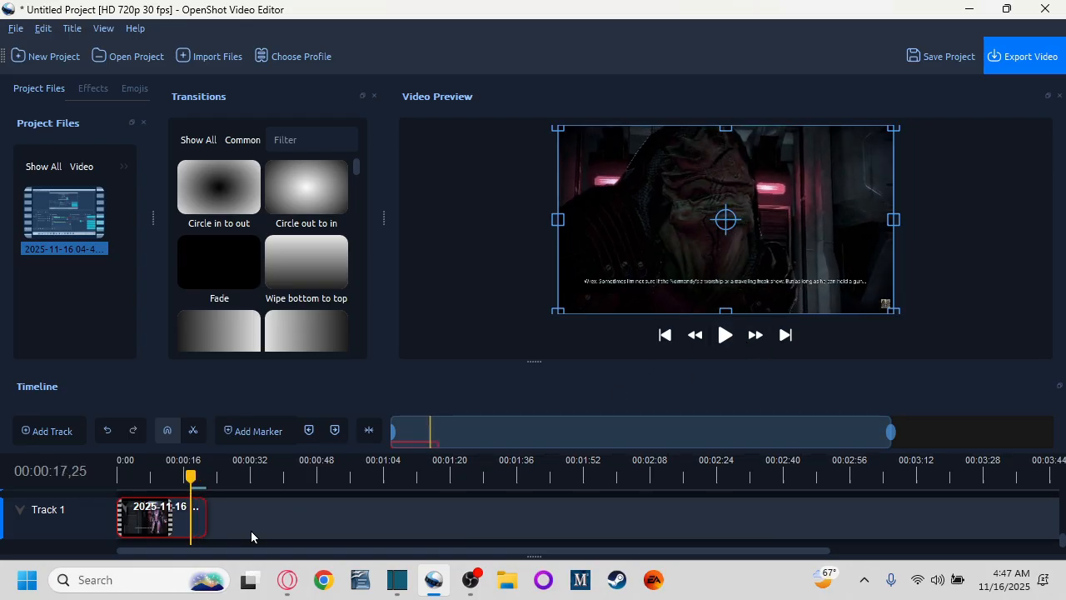
scroll(243, 524, up, 1)
scroll(243, 524, down, 1)
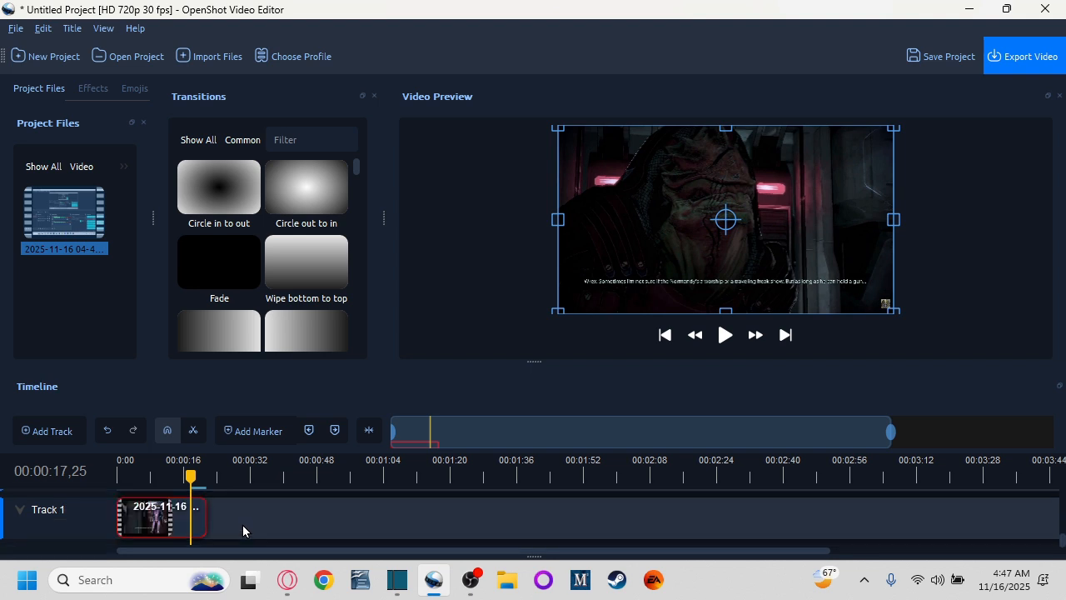
right_click(169, 512)
mouse_move(256, 348)
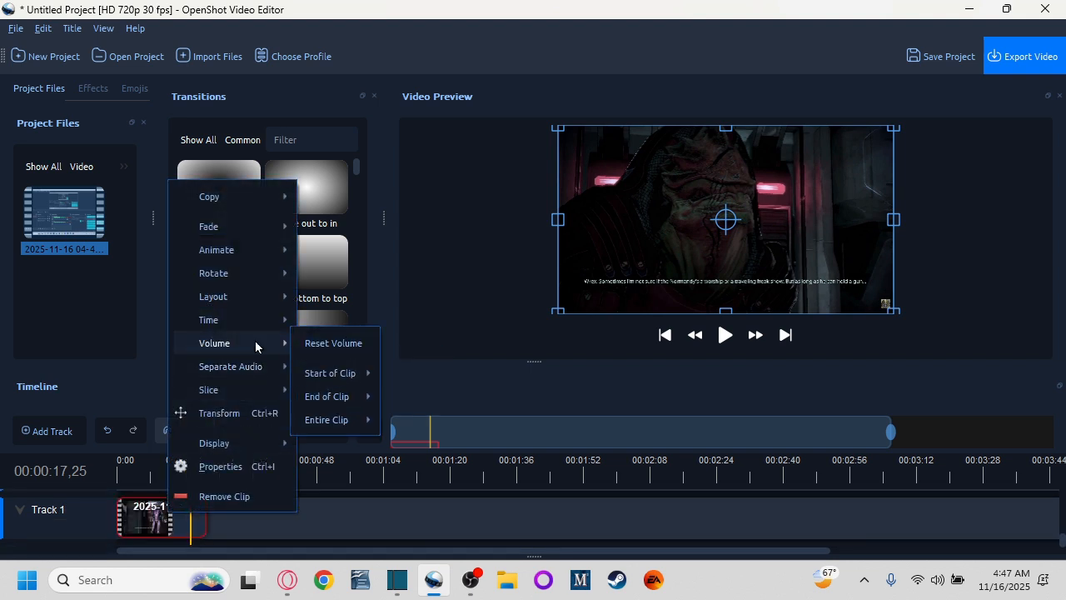
mouse_move(348, 398)
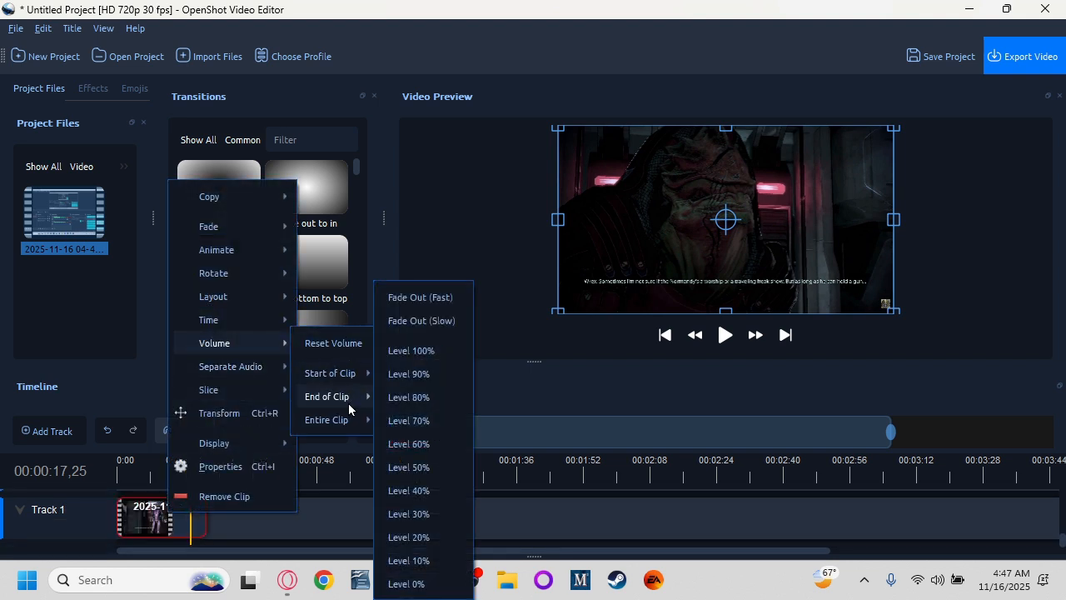
click(440, 323)
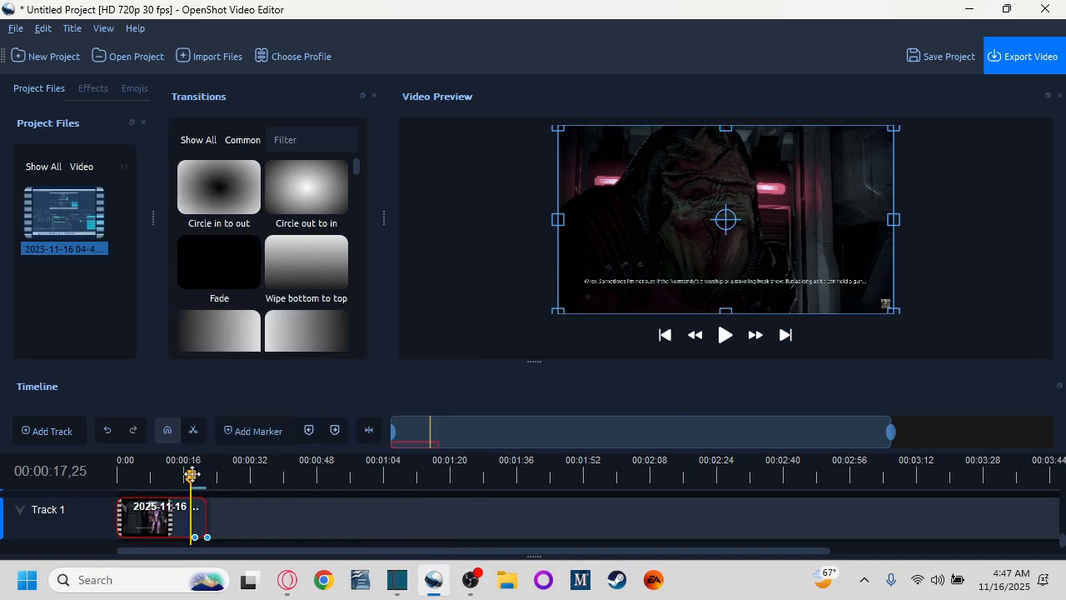
Step: Play the clip's ending, then set its end-of-clip volume to a fast fade-out
drag(191, 473, 178, 473)
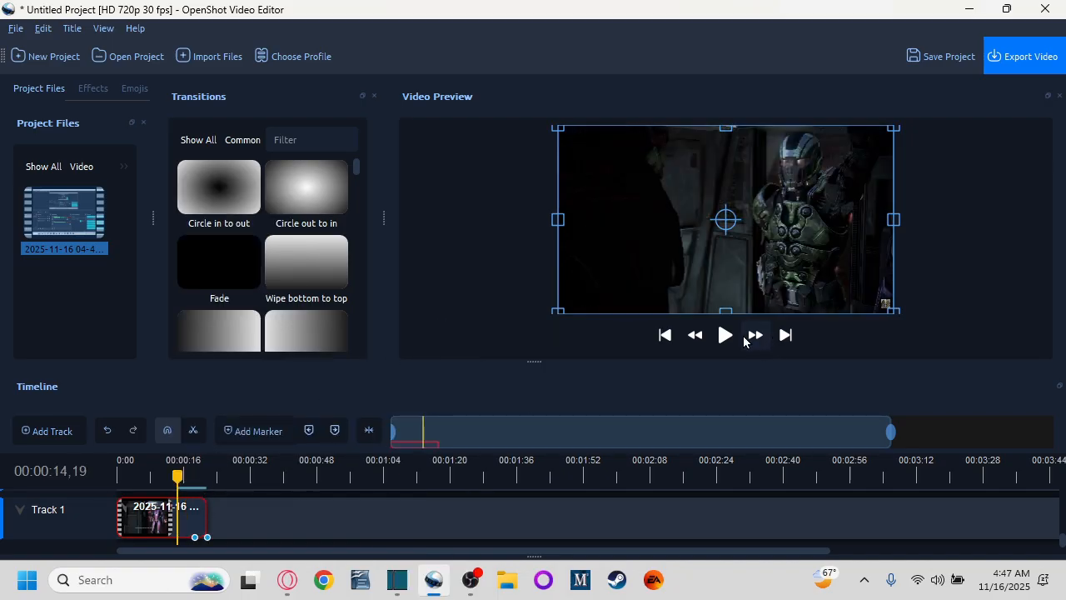
click(733, 337)
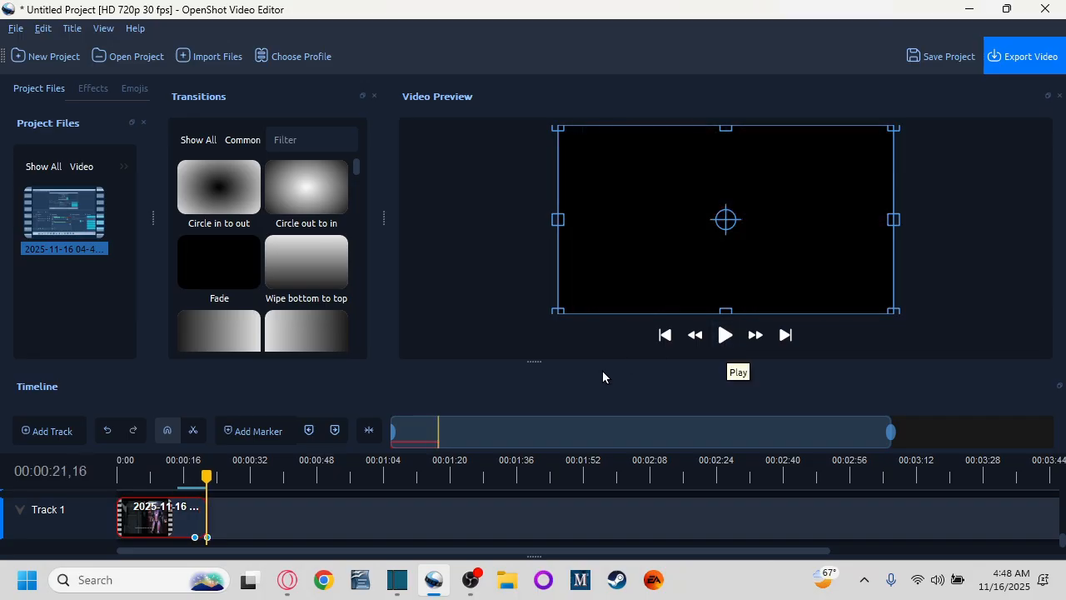
right_click(184, 509)
mouse_move(280, 386)
mouse_move(296, 363)
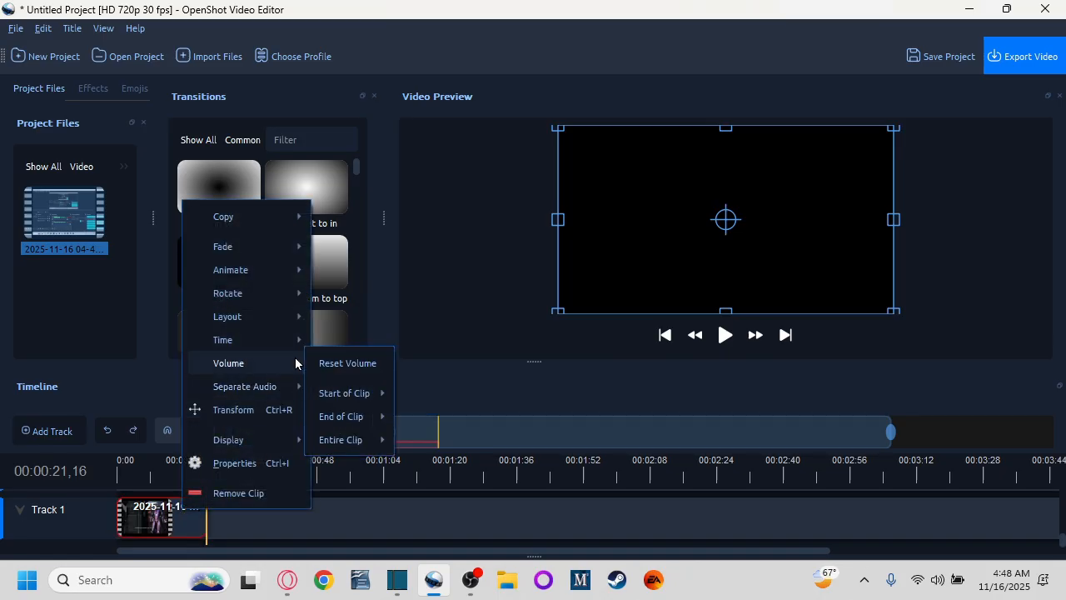
mouse_move(337, 416)
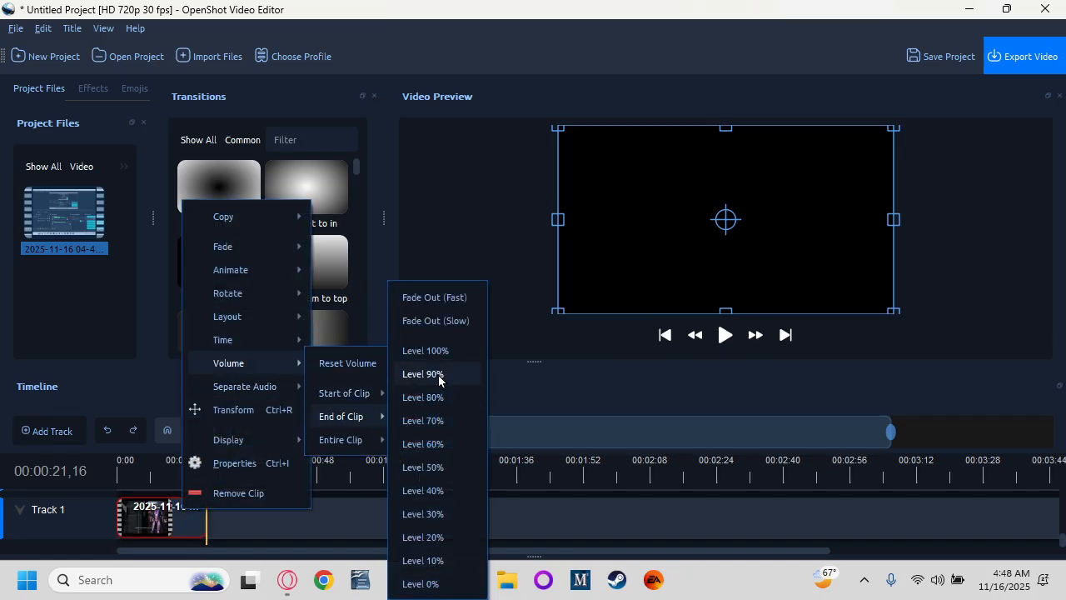
click(453, 299)
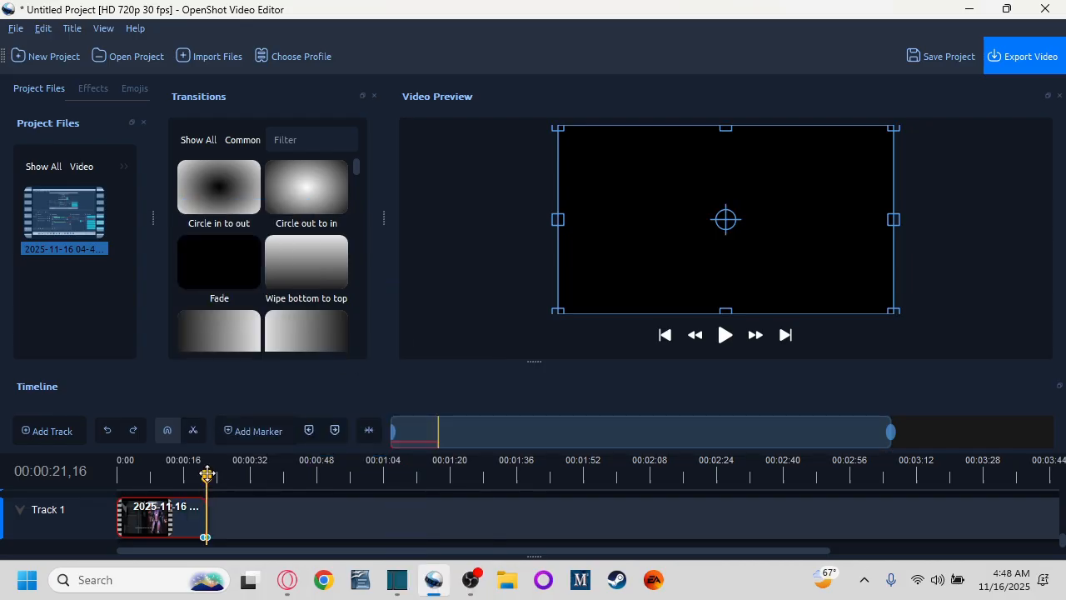
Step: Play back the last seconds of the clip to check the fade
drag(207, 474, 195, 475)
click(726, 334)
scroll(264, 525, up, 2)
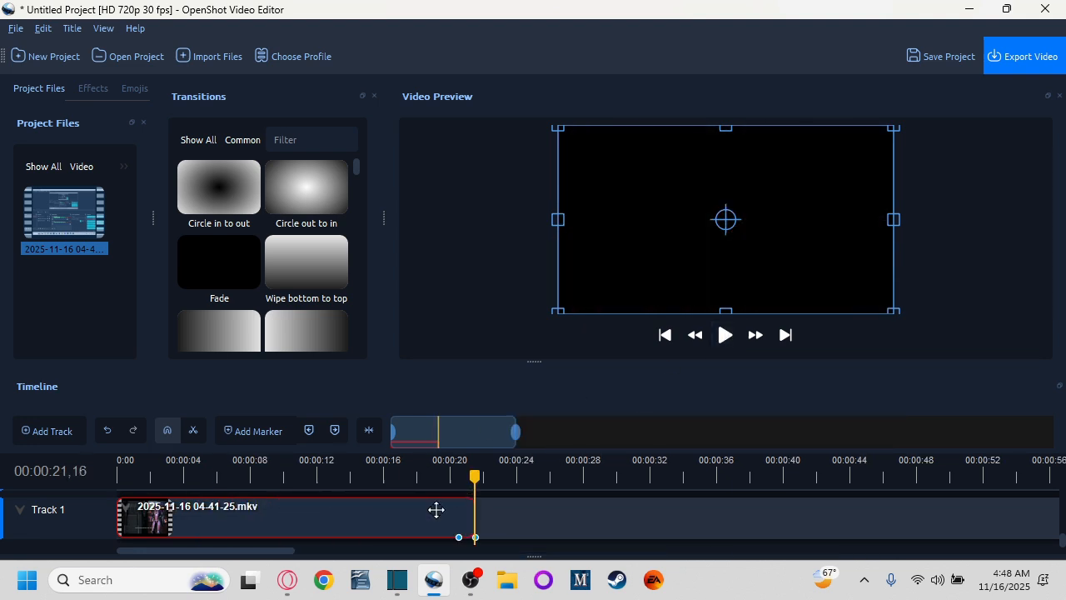
Step: Apply an end-of-clip volume preset to the trimmed clip
drag(477, 476, 413, 476)
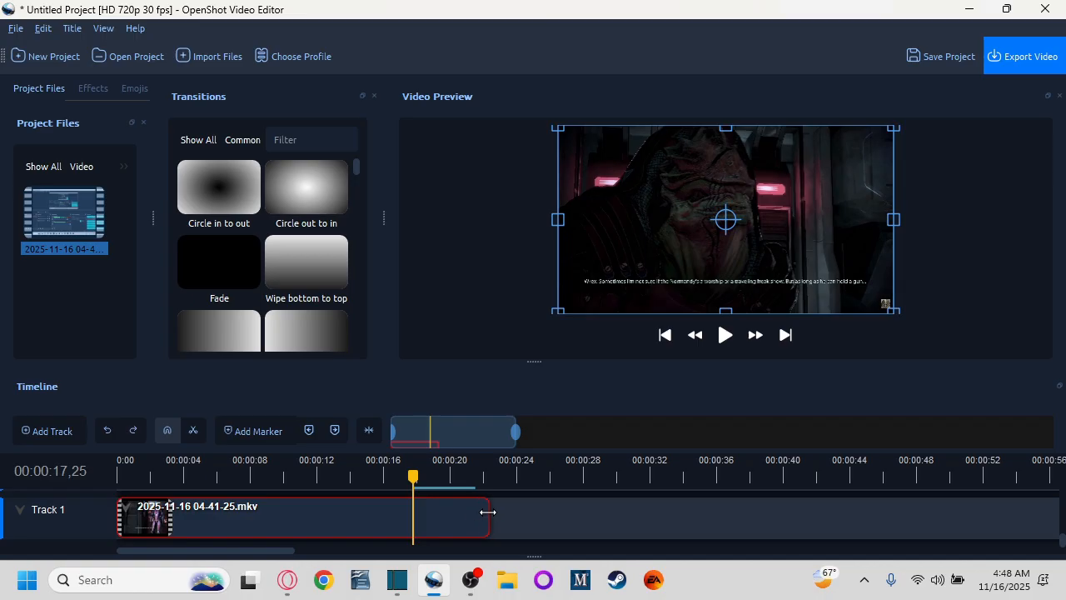
right_click(361, 523)
mouse_move(435, 360)
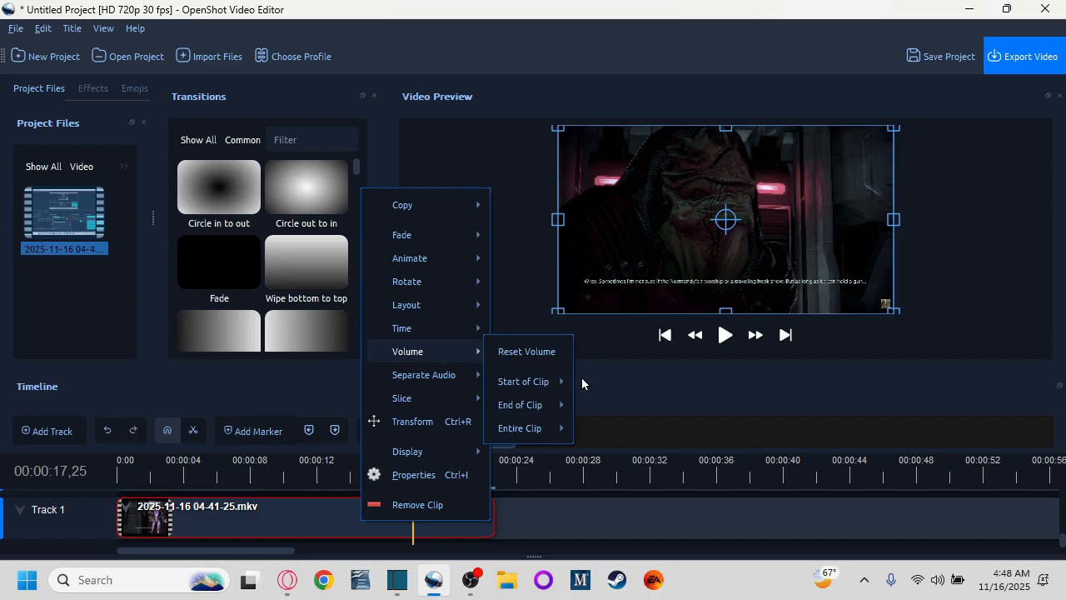
mouse_move(551, 405)
click(614, 323)
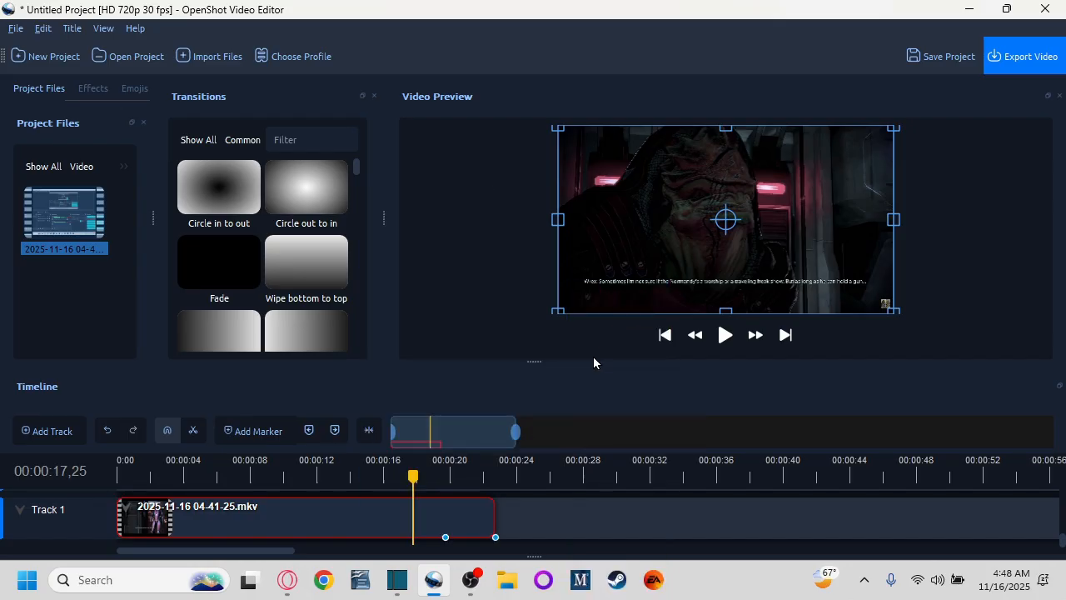
Step: Add a Fade transition over the end of the clip and shorten it to finish with the clip
drag(414, 476, 465, 475)
drag(275, 281, 466, 512)
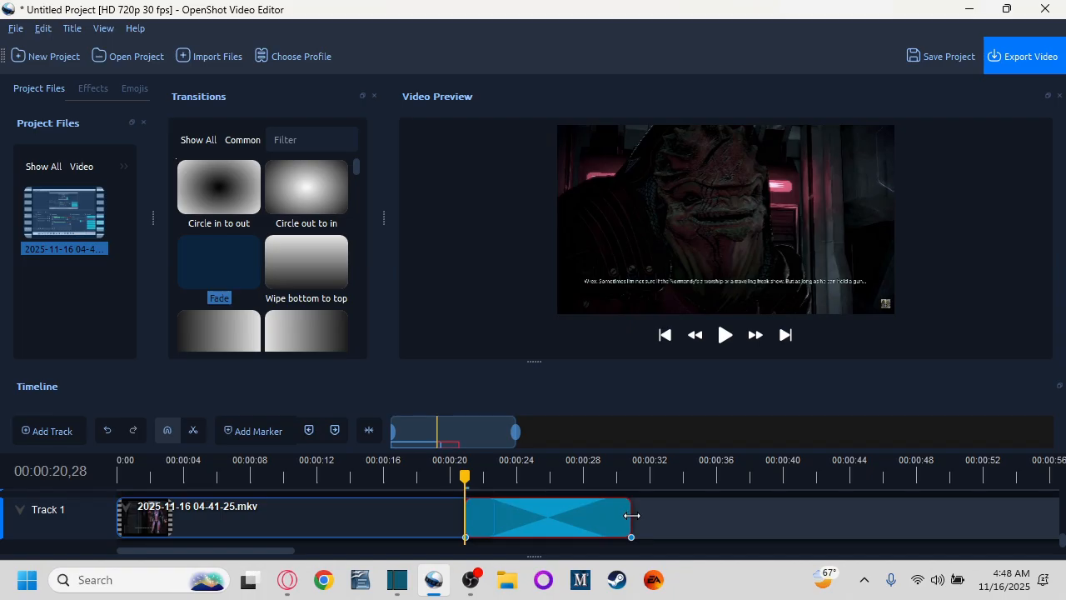
drag(631, 517, 494, 517)
Step: Lengthen the Fade transition slightly at its start, previewing the clip's ending before and after
drag(464, 481, 407, 479)
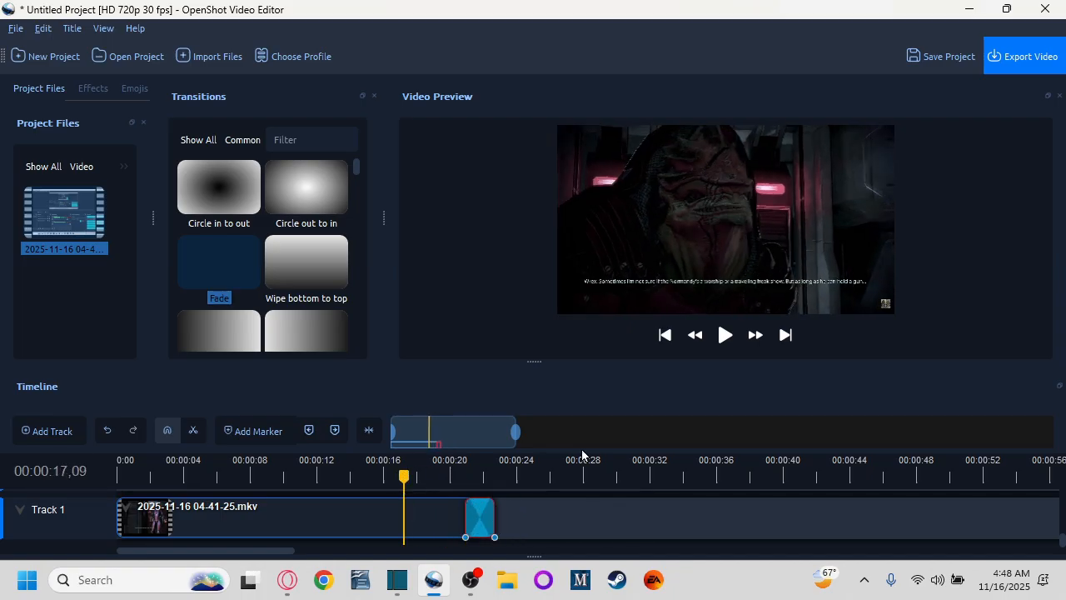
click(725, 335)
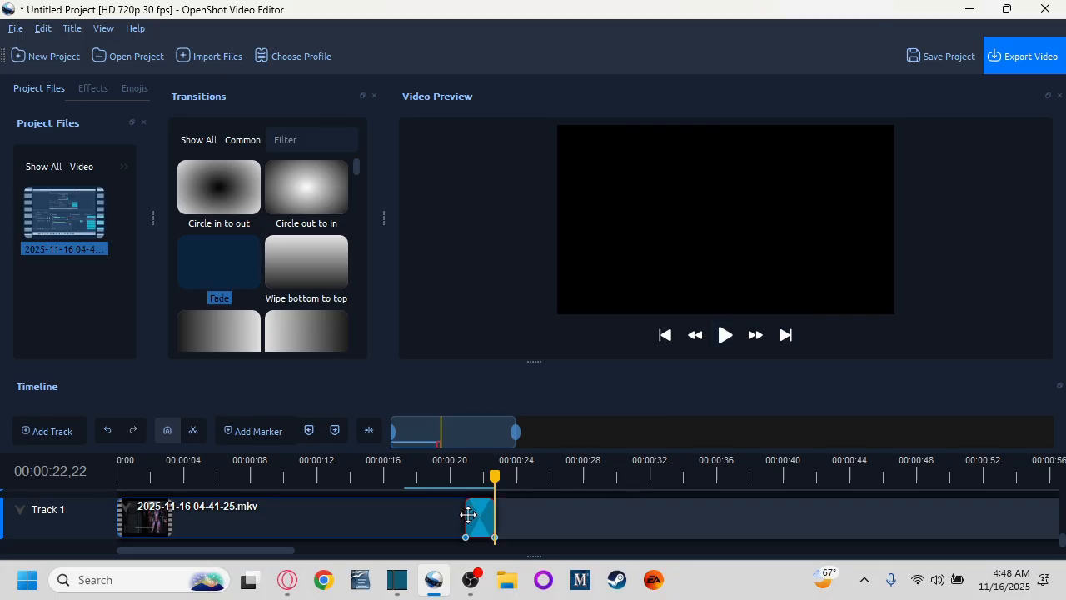
drag(463, 516, 458, 516)
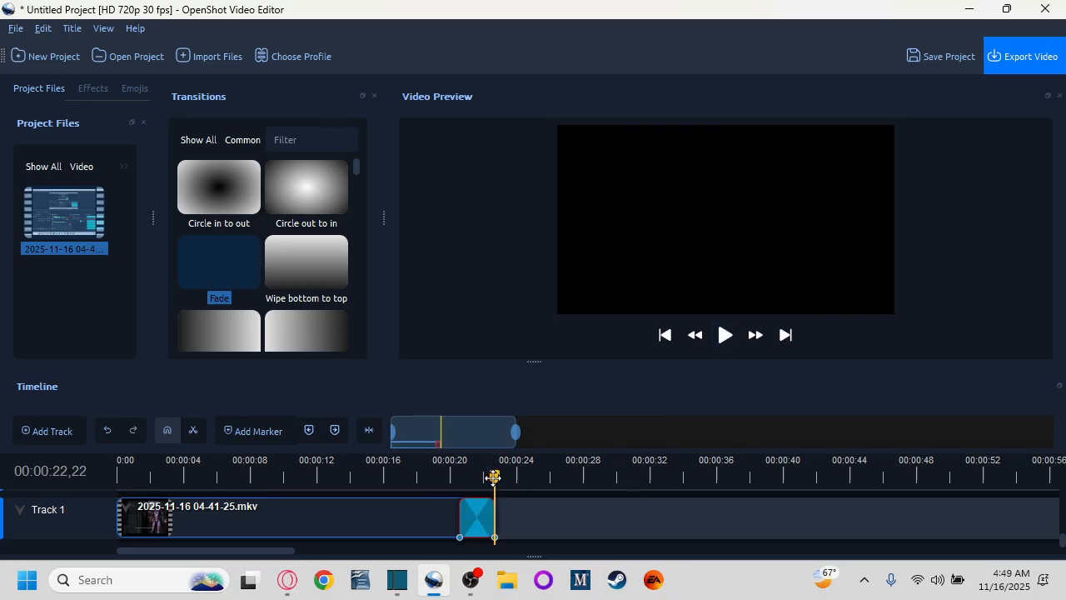
drag(494, 476, 412, 476)
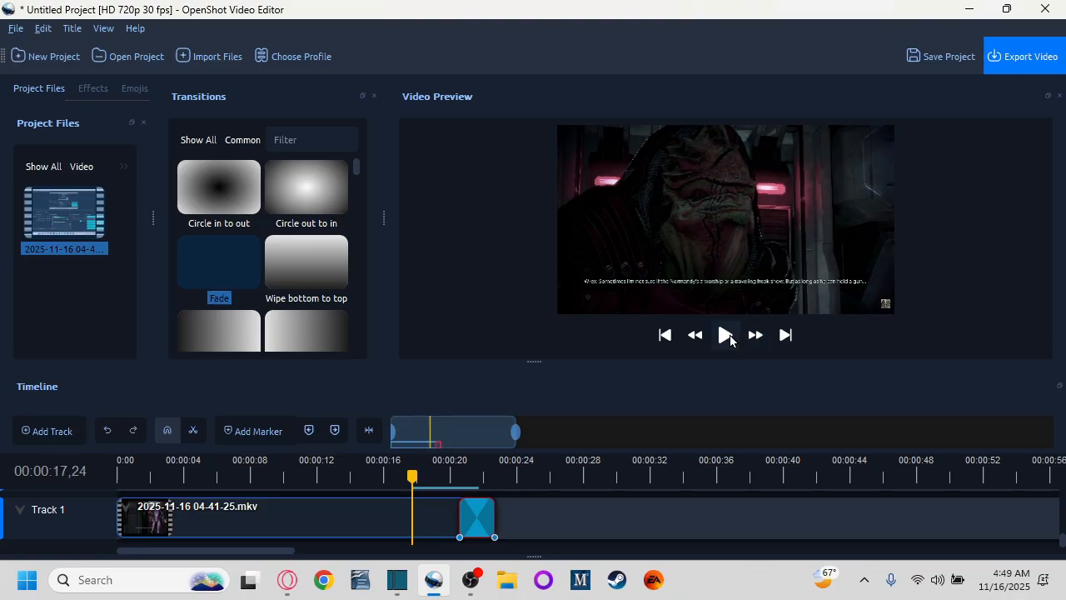
click(731, 340)
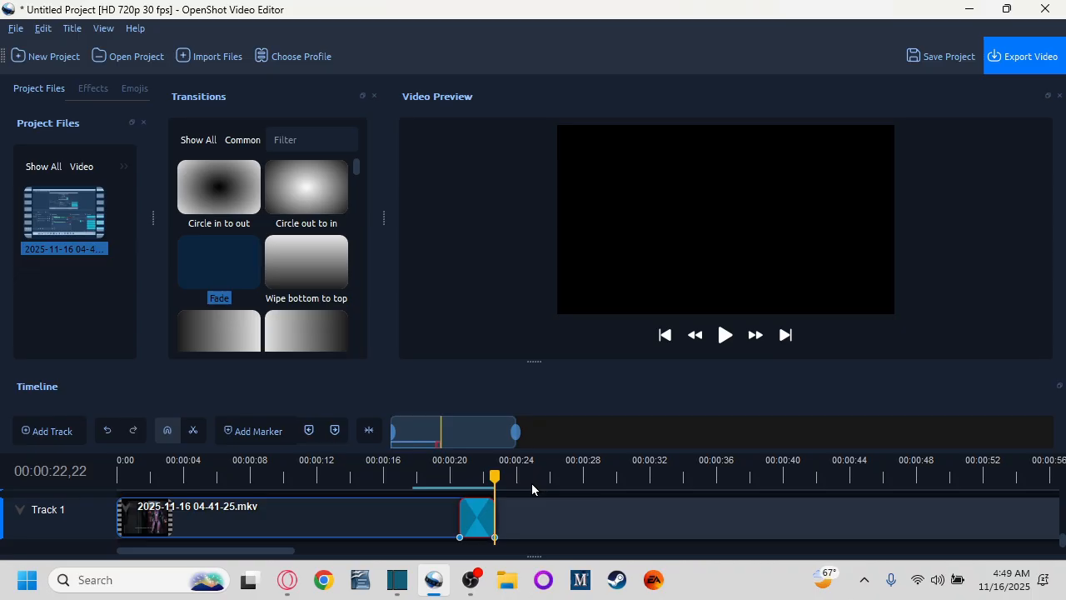
Step: Save the project as ME3 short in the Videos folder
key(ctrl+s)
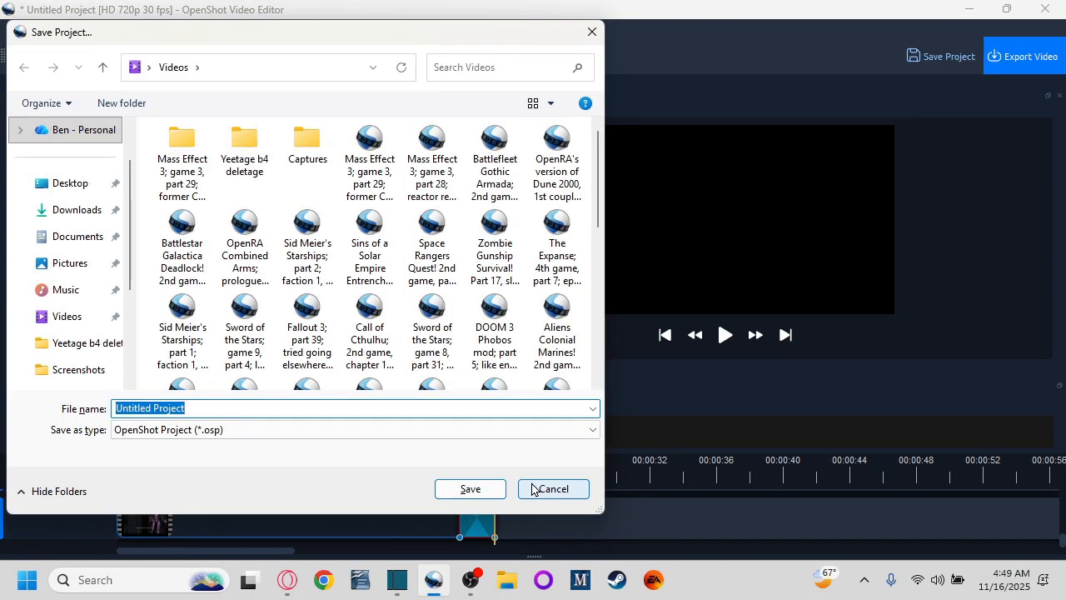
text(ME3 short)
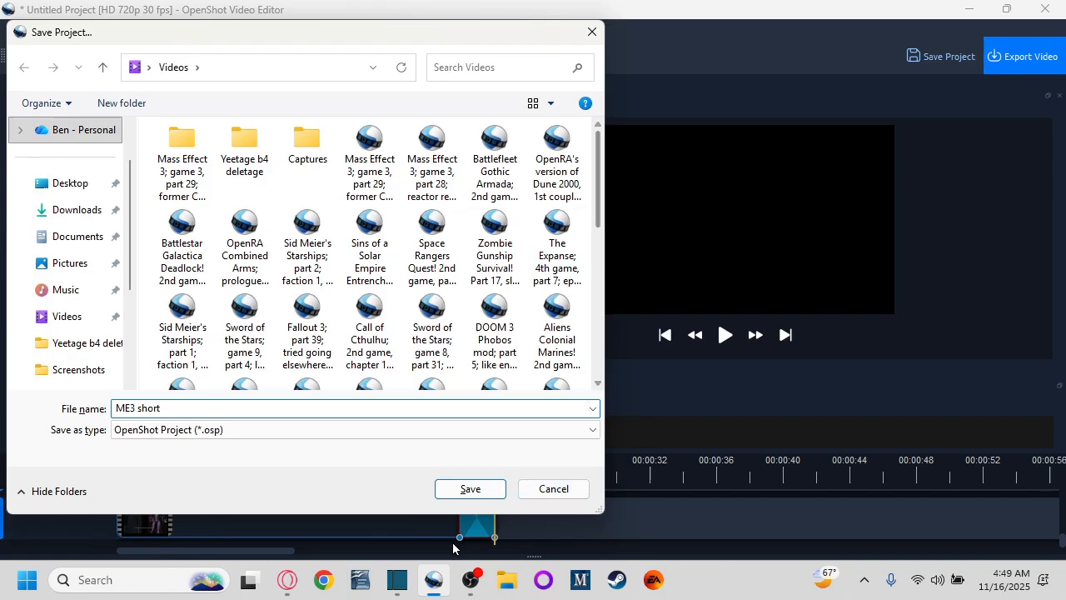
click(472, 490)
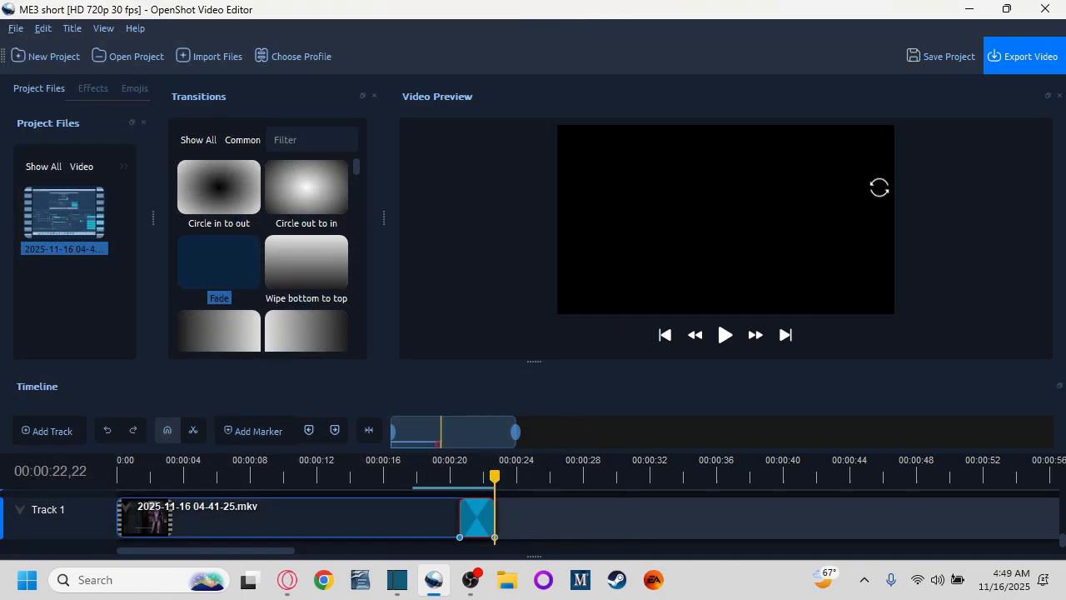
Step: Export the video as ME3 short in MP4 (h.264), HD 720p 30 fps, High quality
click(1024, 65)
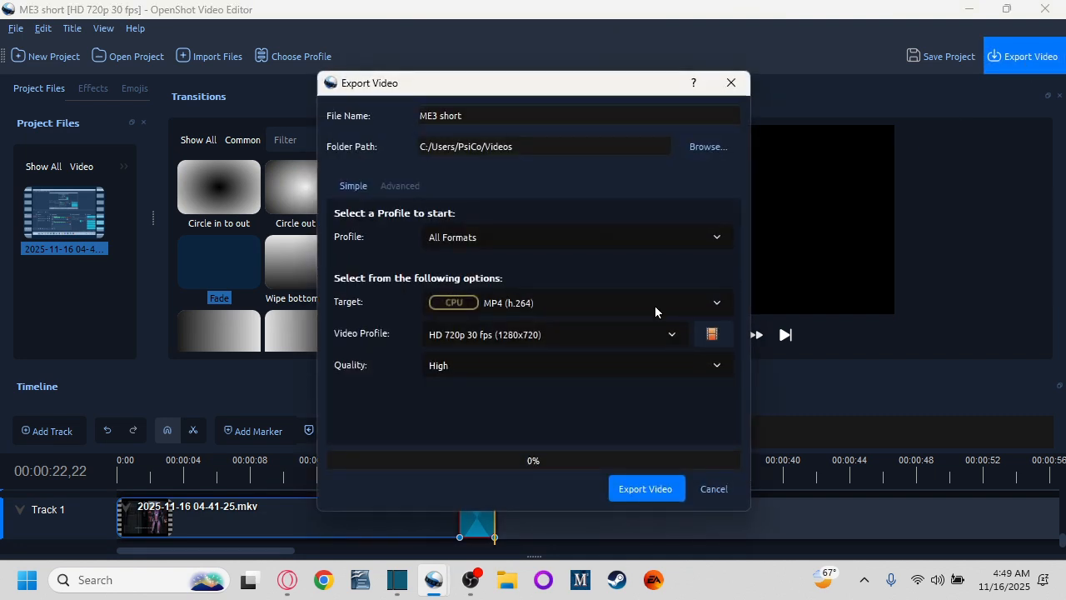
click(627, 488)
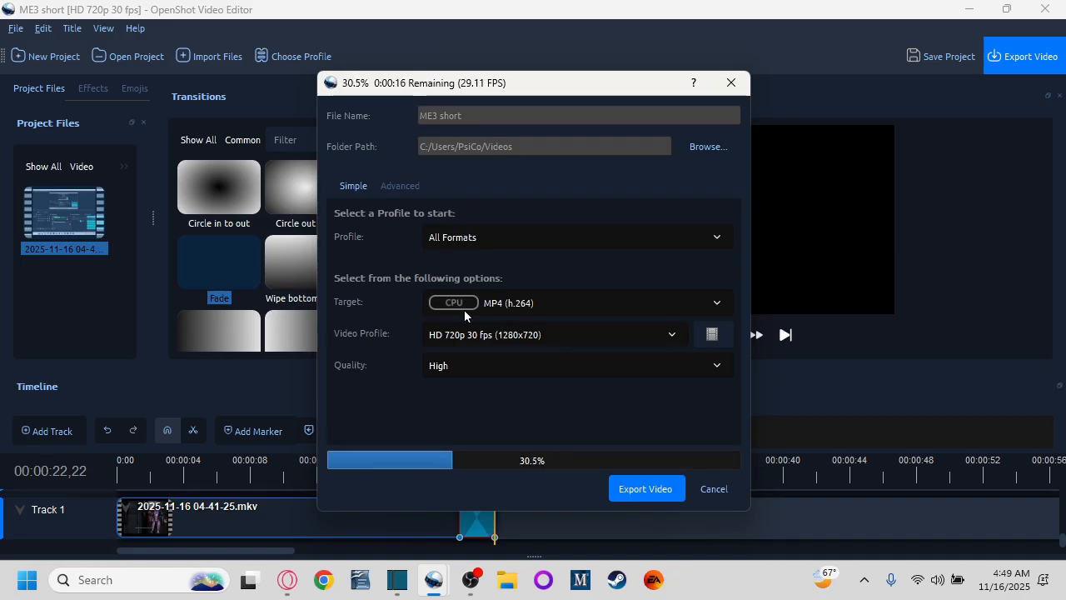
Step: Switch to Shotcut and close the finished OpenShot export window
click(395, 581)
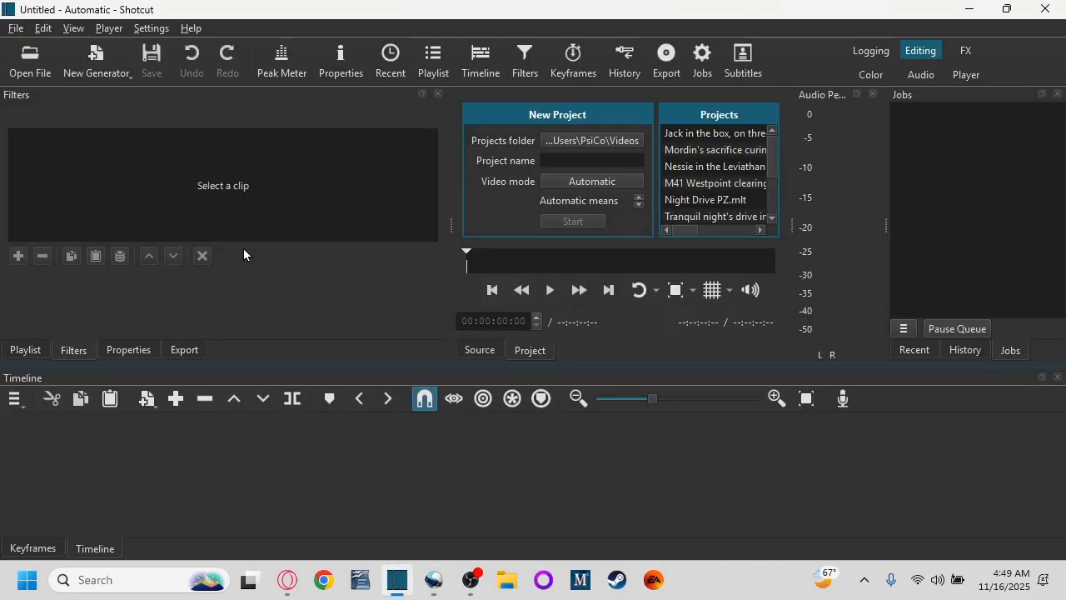
mouse_move(394, 581)
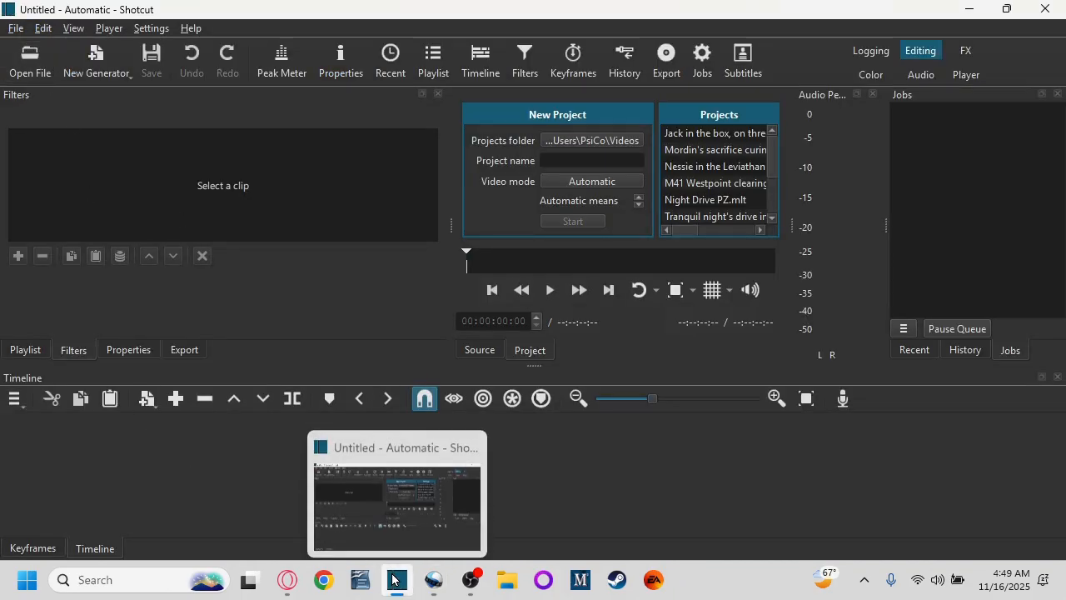
mouse_move(433, 581)
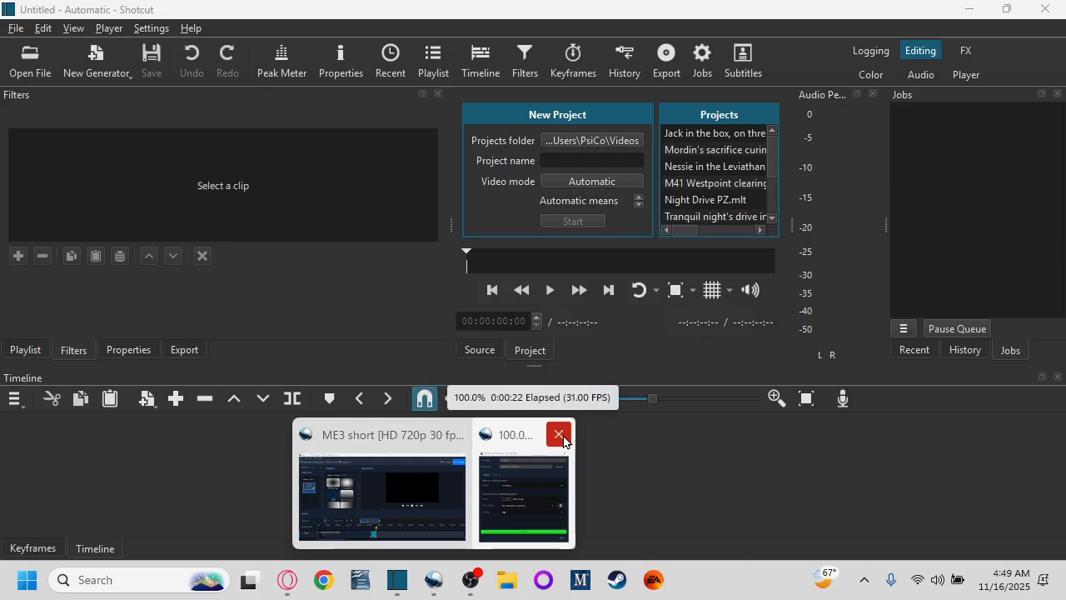
click(563, 437)
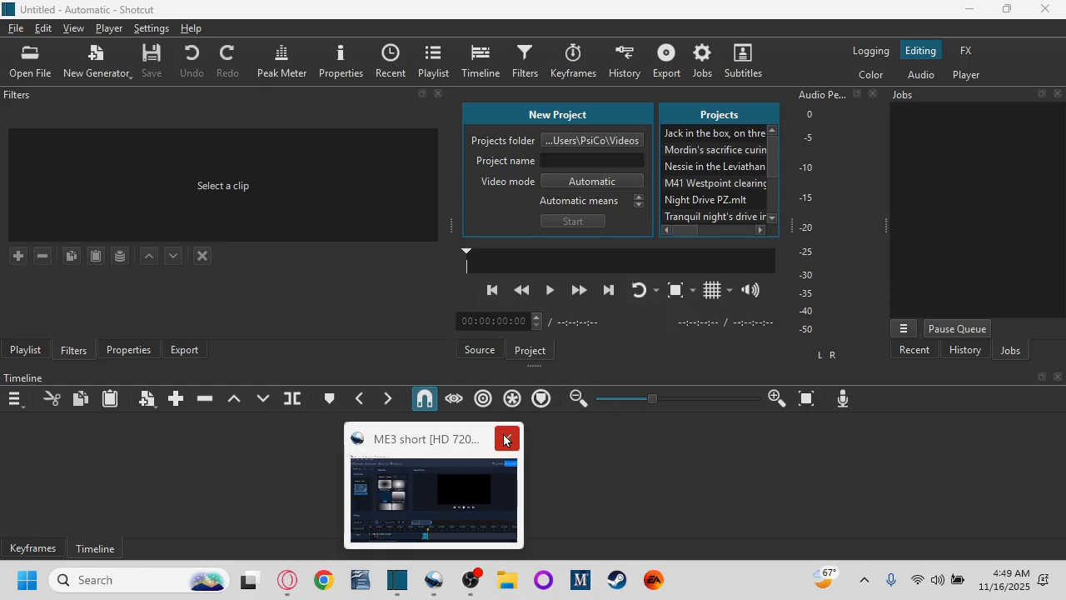
click(496, 448)
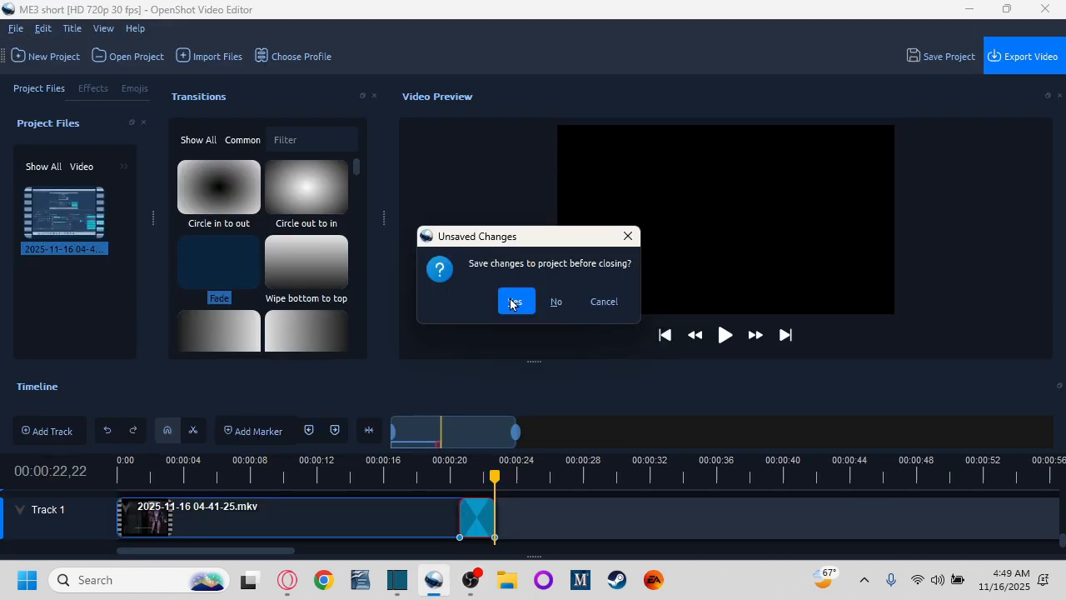
click(513, 303)
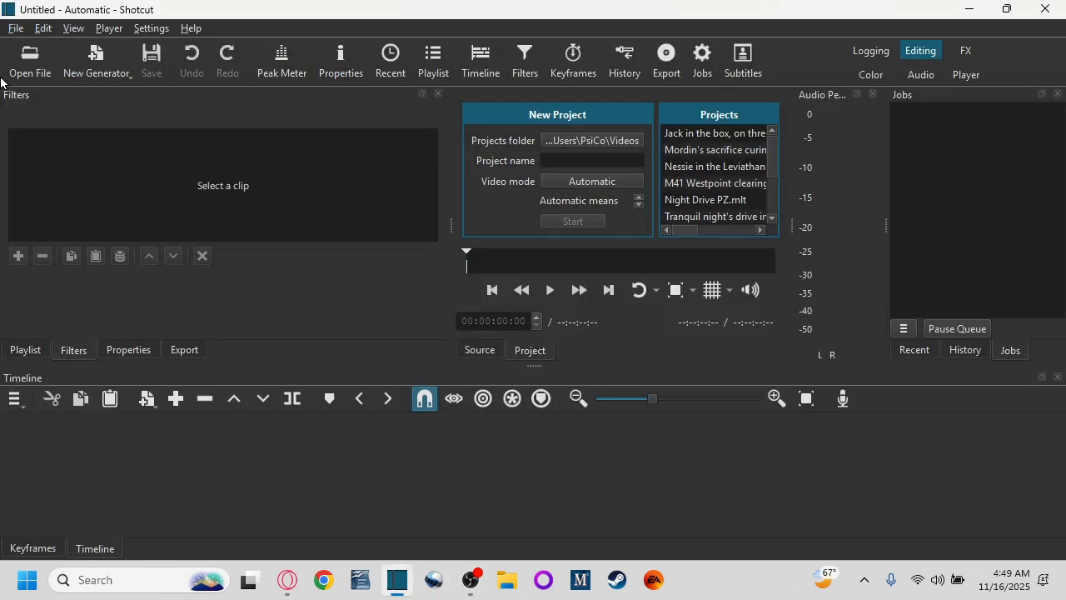
Step: Open the exported ME3 short video file in Shotcut
click(25, 65)
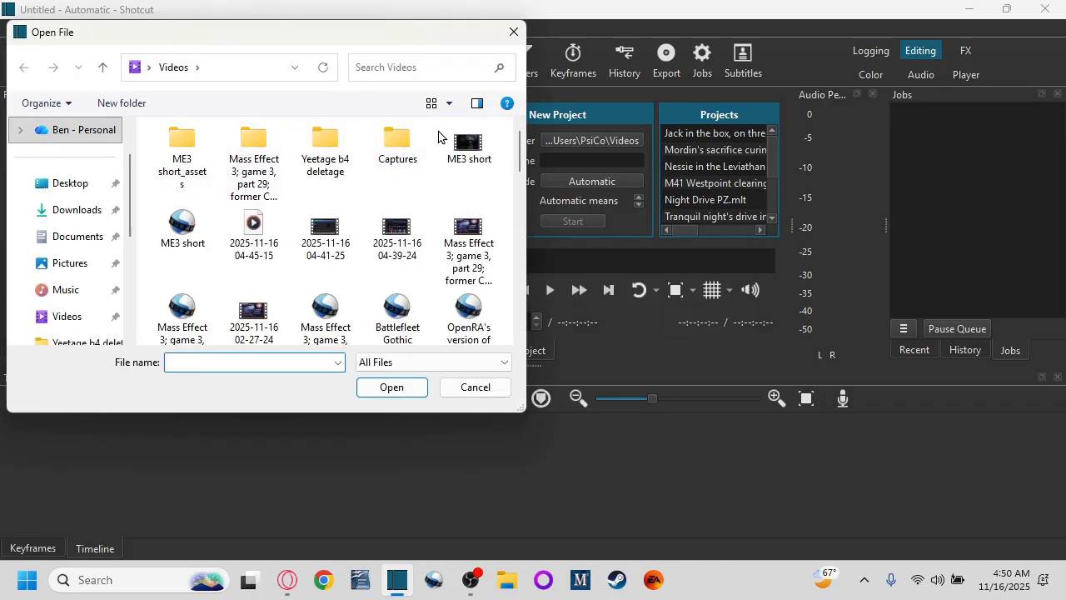
click(466, 144)
click(389, 390)
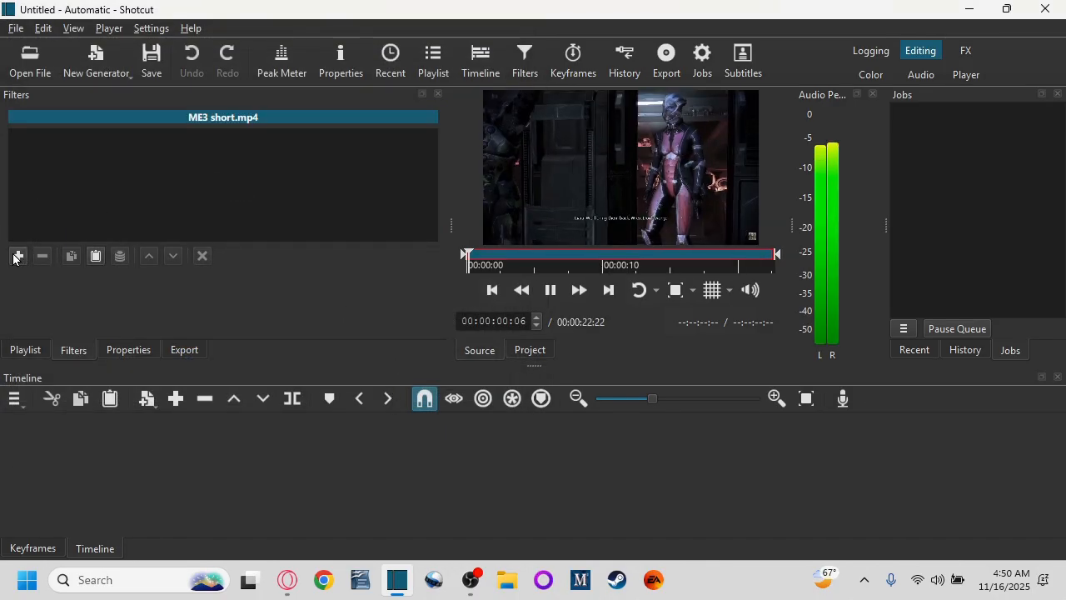
Step: Add a Brightness filter to the clip and set its level to 135.4%
click(16, 256)
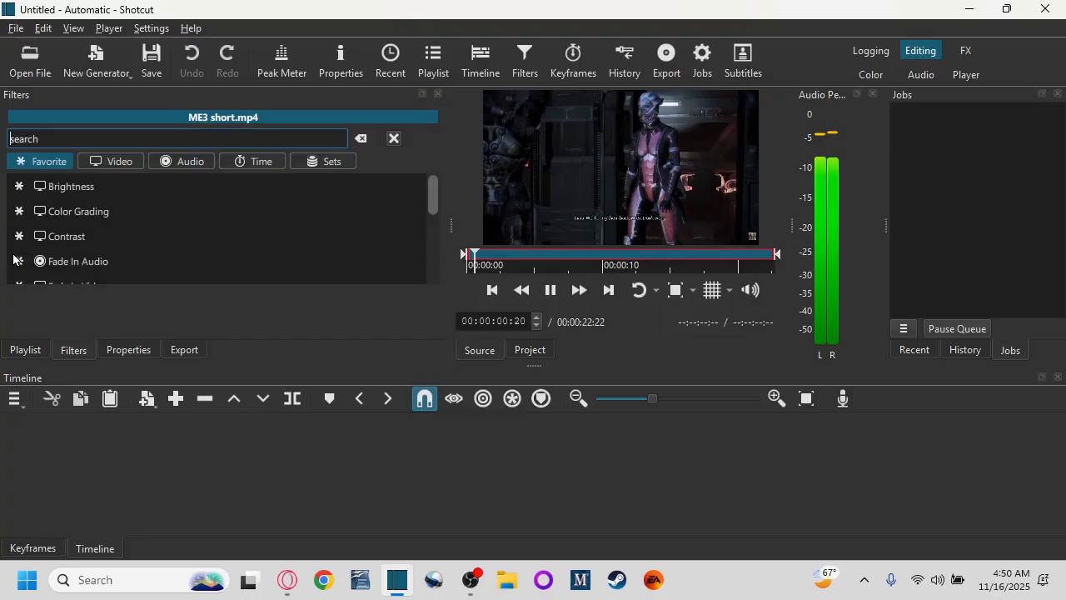
click(70, 185)
drag(170, 307, 198, 308)
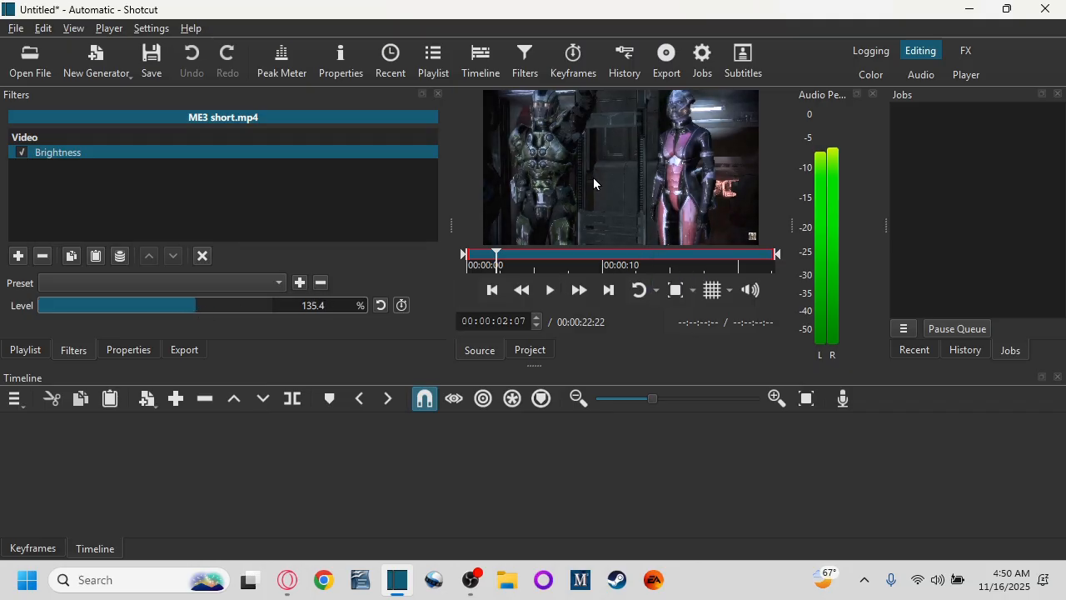
Step: Add a Gain / Volume filter and set its level to 3.5 dB
click(18, 256)
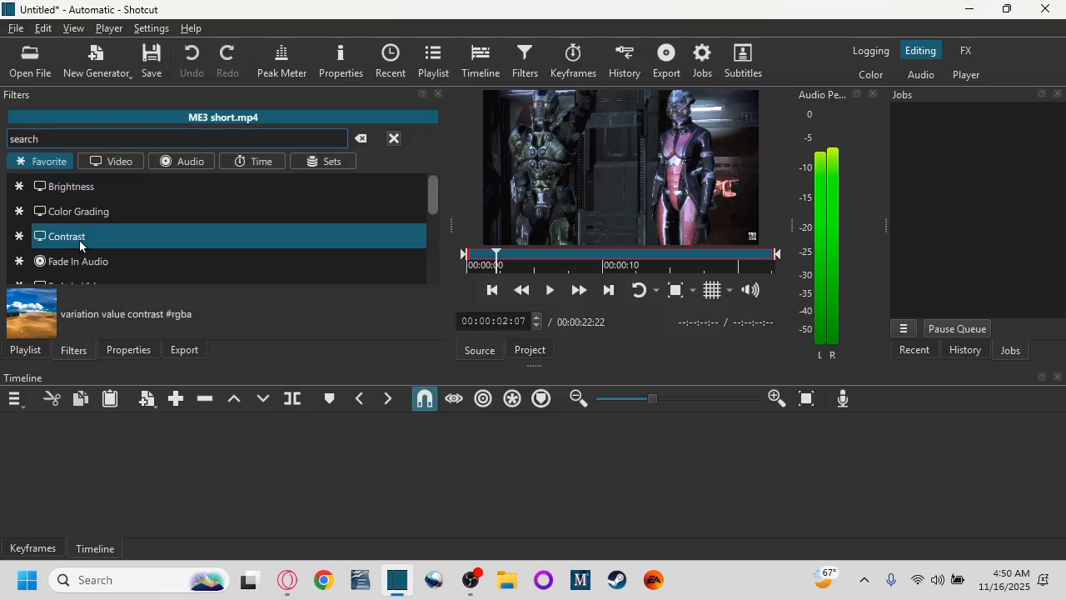
scroll(95, 242, down, 3)
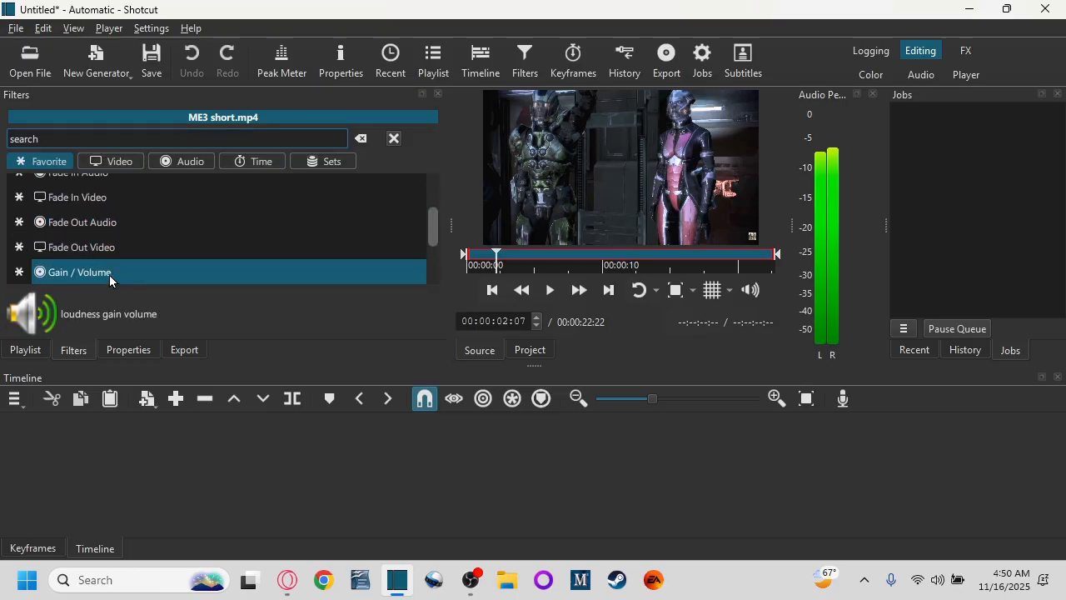
click(110, 280)
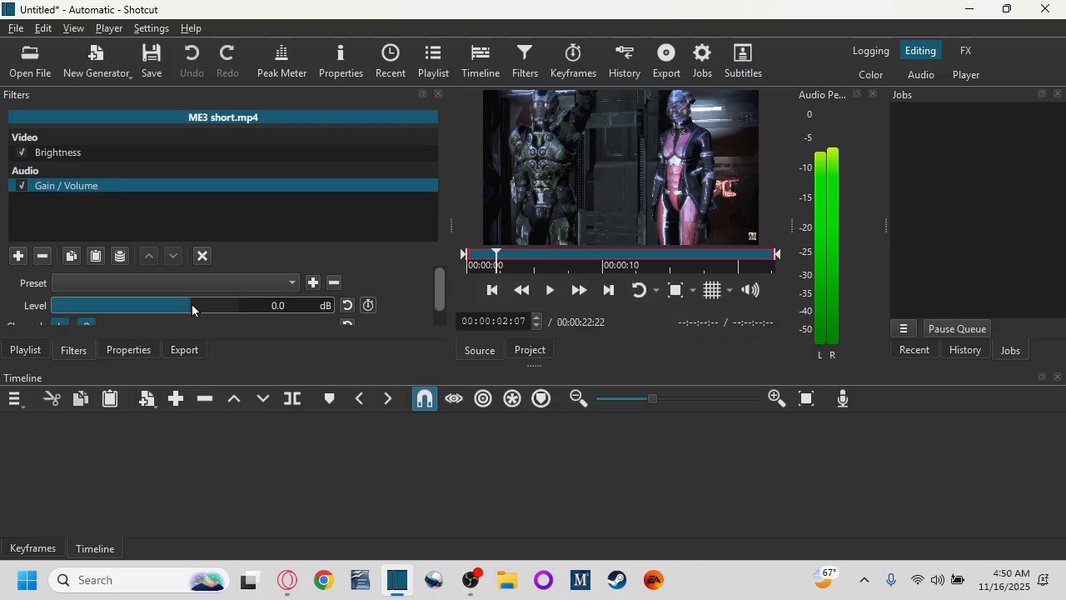
drag(198, 310, 201, 310)
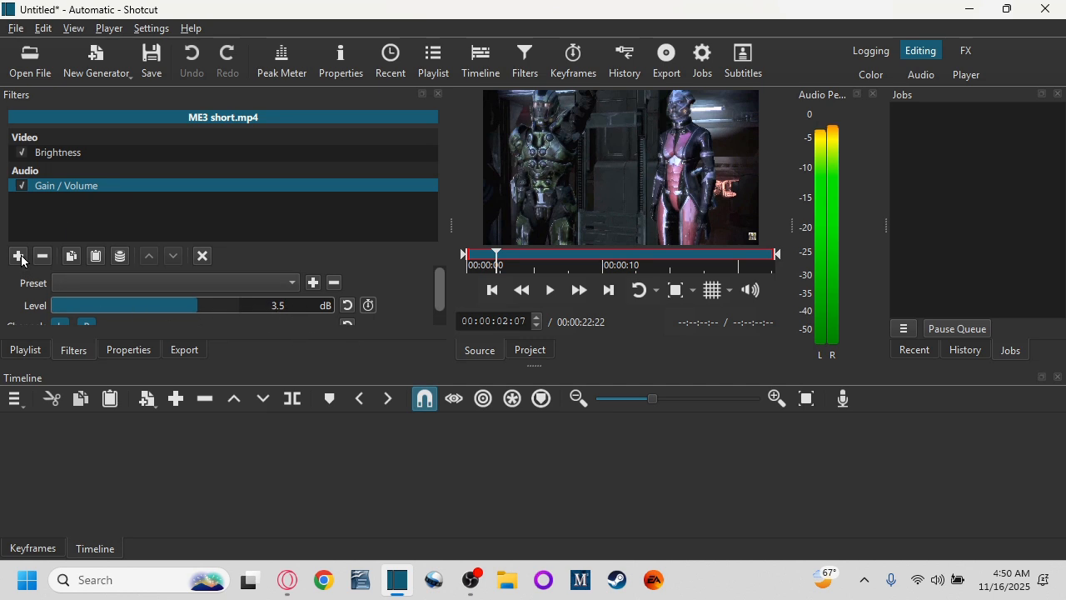
click(485, 589)
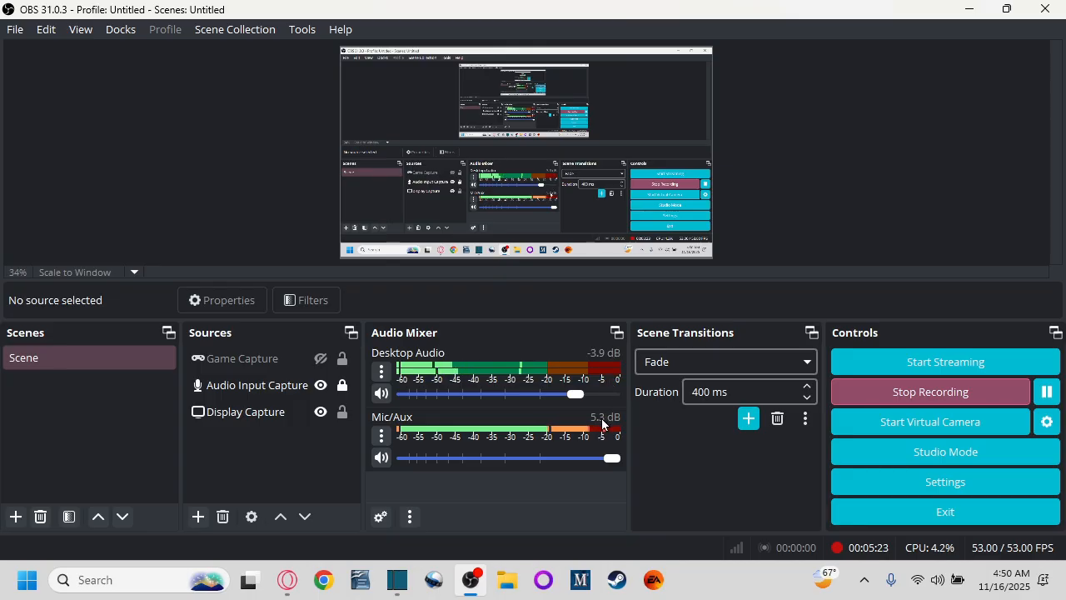
mouse_move(398, 587)
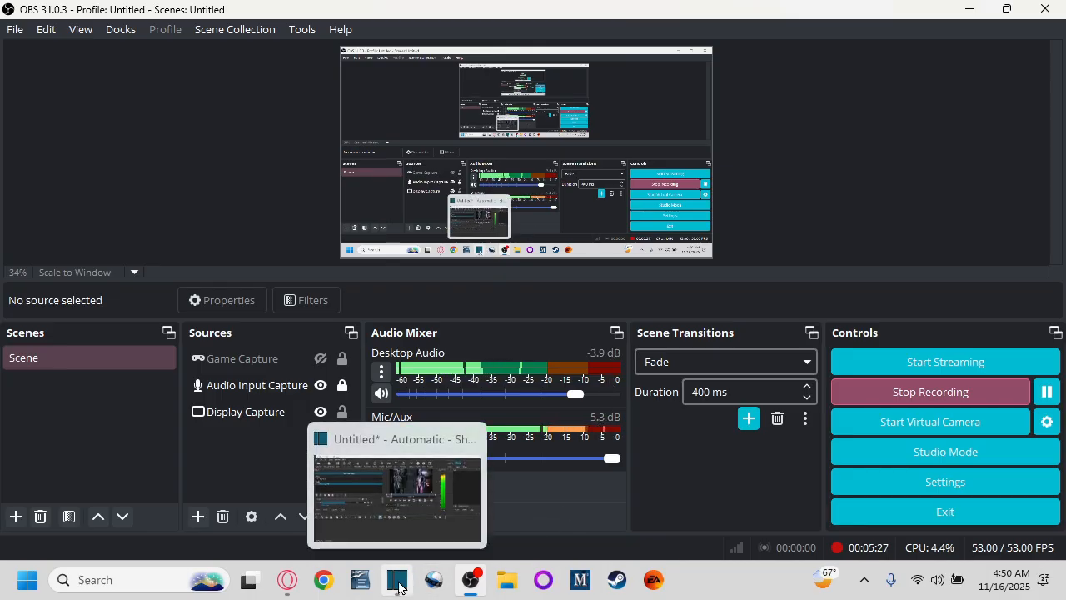
click(398, 587)
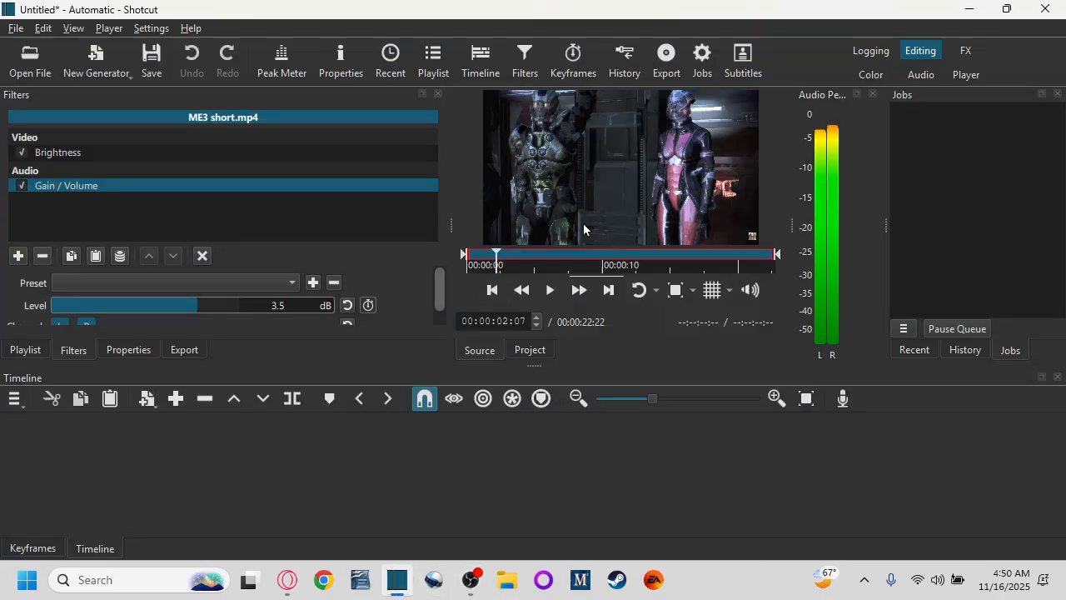
Step: Add the clip to the V1 track of the timeline
drag(588, 219, 127, 471)
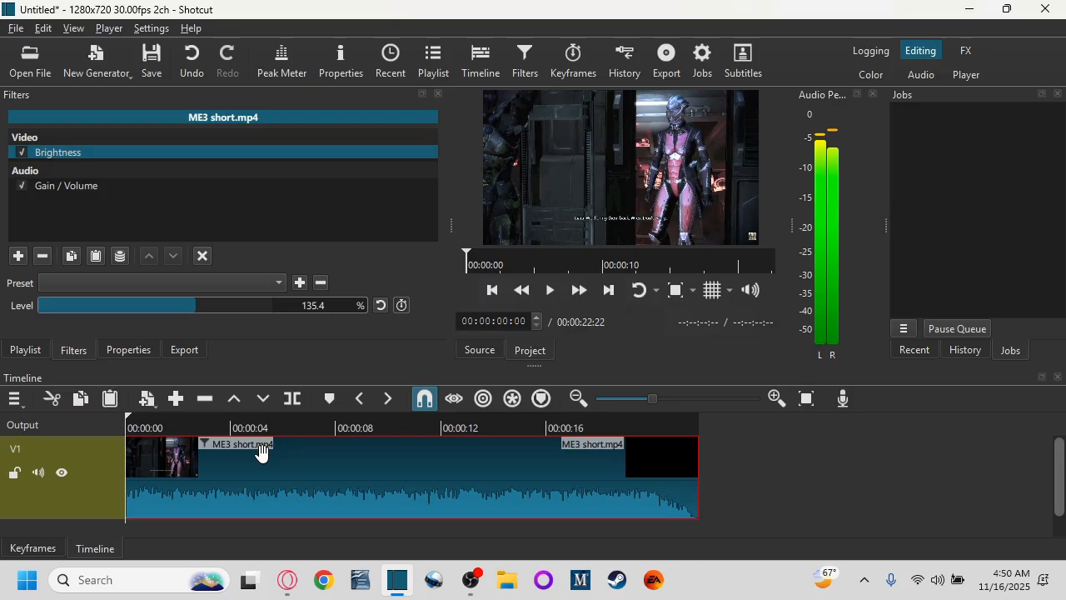
Step: Split off the clip's first frame at the start of the timeline and remove that piece
scroll(183, 492, up, 3)
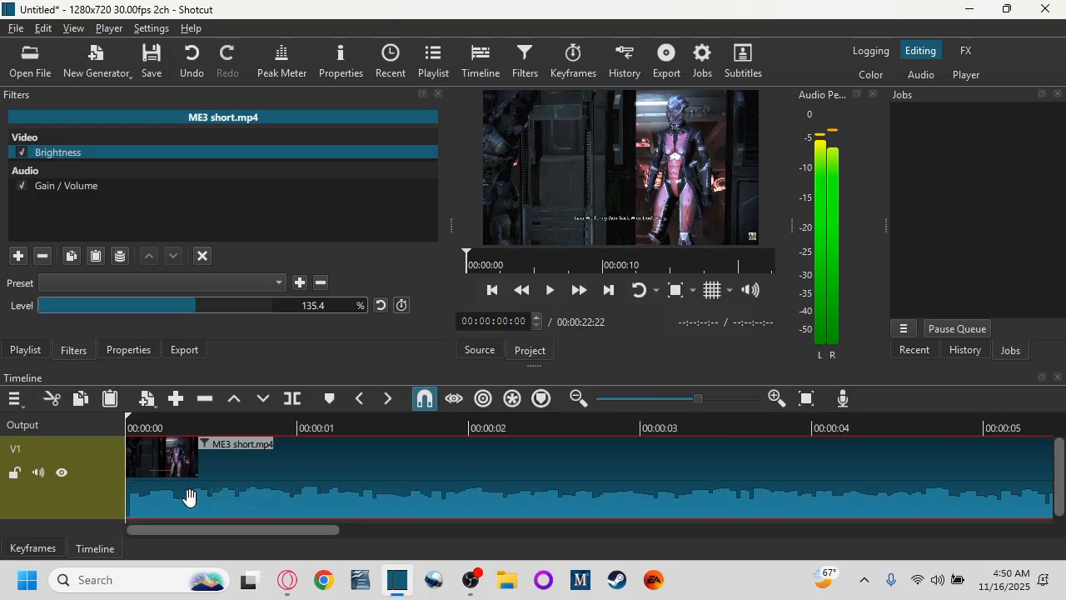
scroll(175, 497, up, 2)
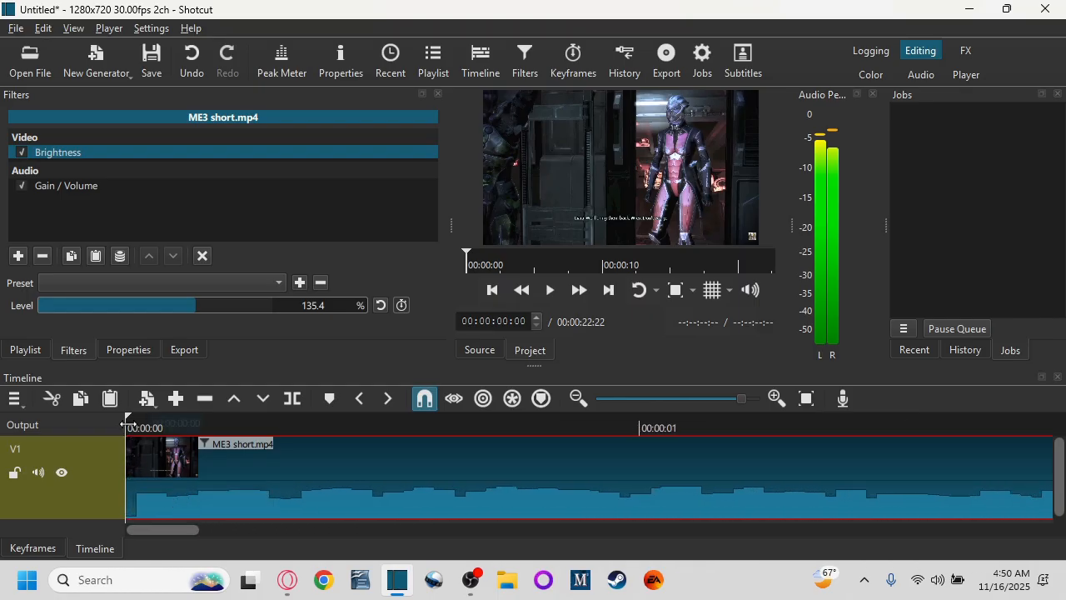
mouse_move(125, 425)
mouse_down()
mouse_move(136, 425)
mouse_move(121, 430)
mouse_up()
click(140, 429)
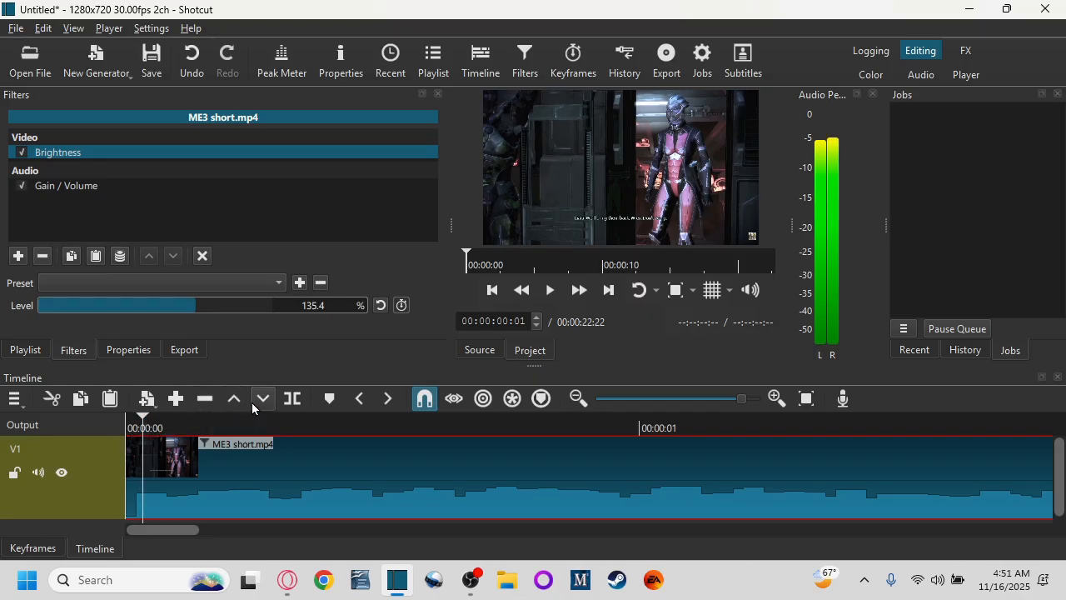
click(294, 401)
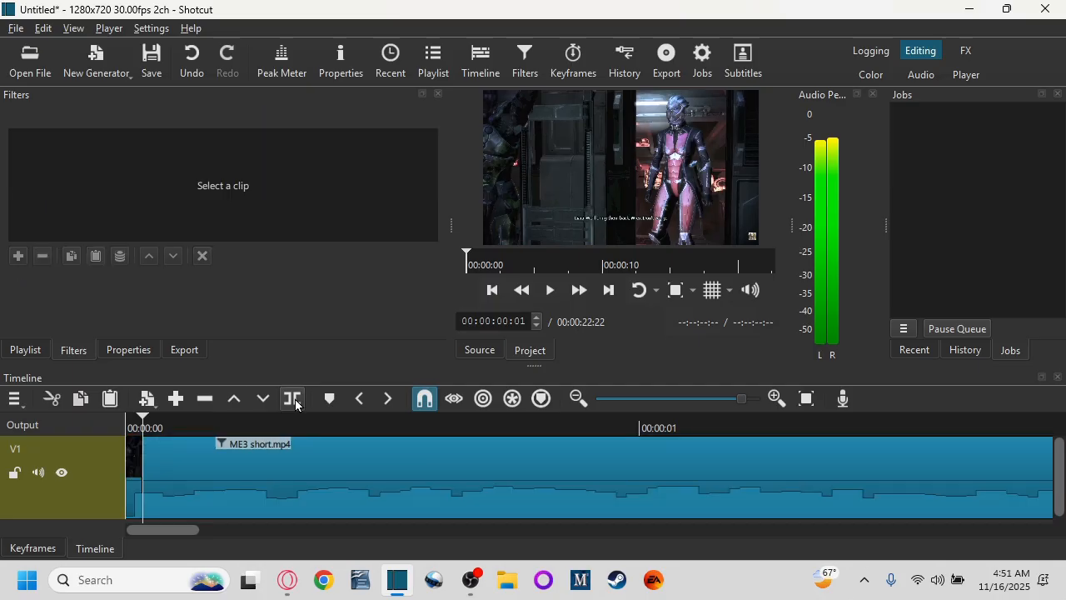
click(136, 465)
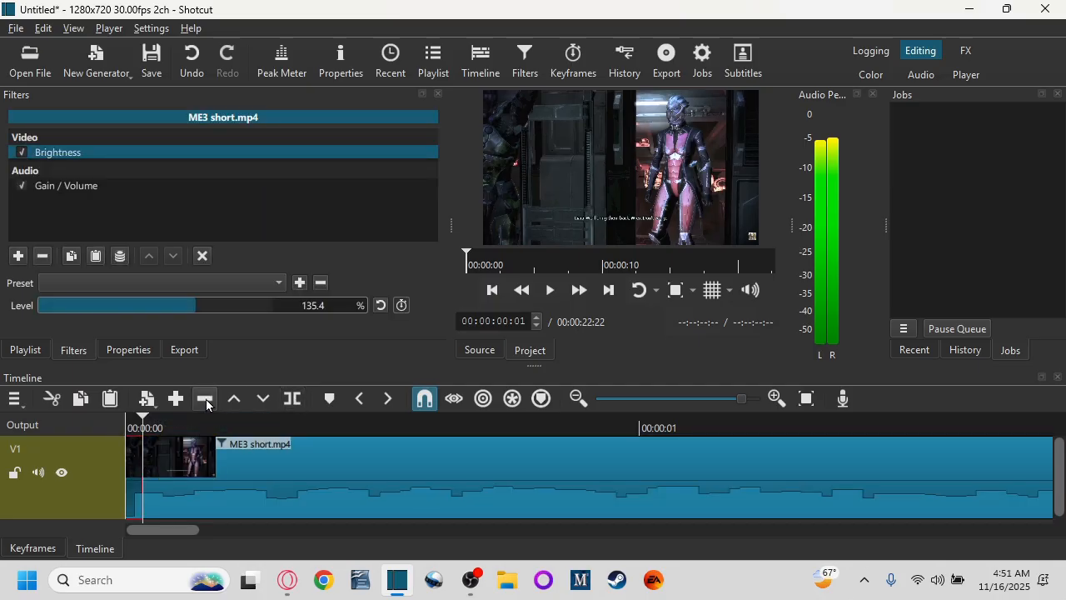
click(206, 400)
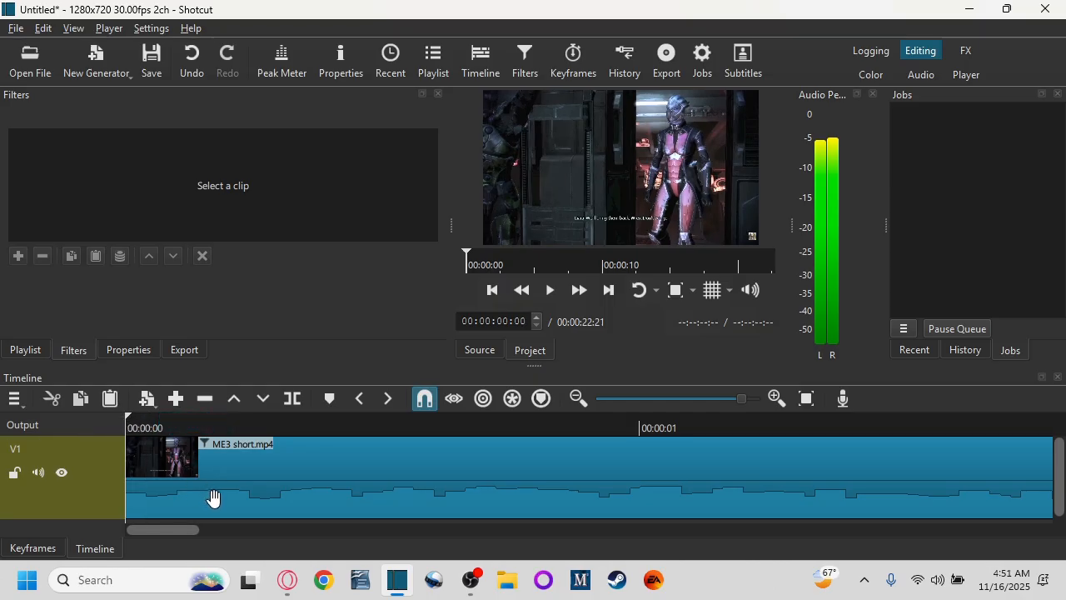
Step: Play back the whole timeline to review the edited clip
scroll(213, 497, down, 6)
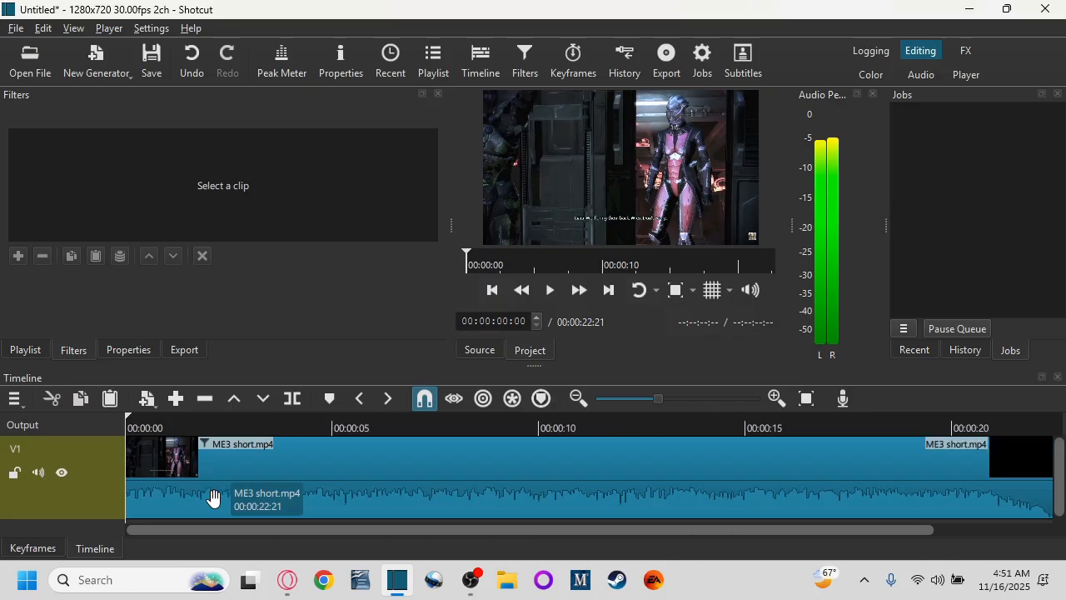
scroll(213, 498, down, 2)
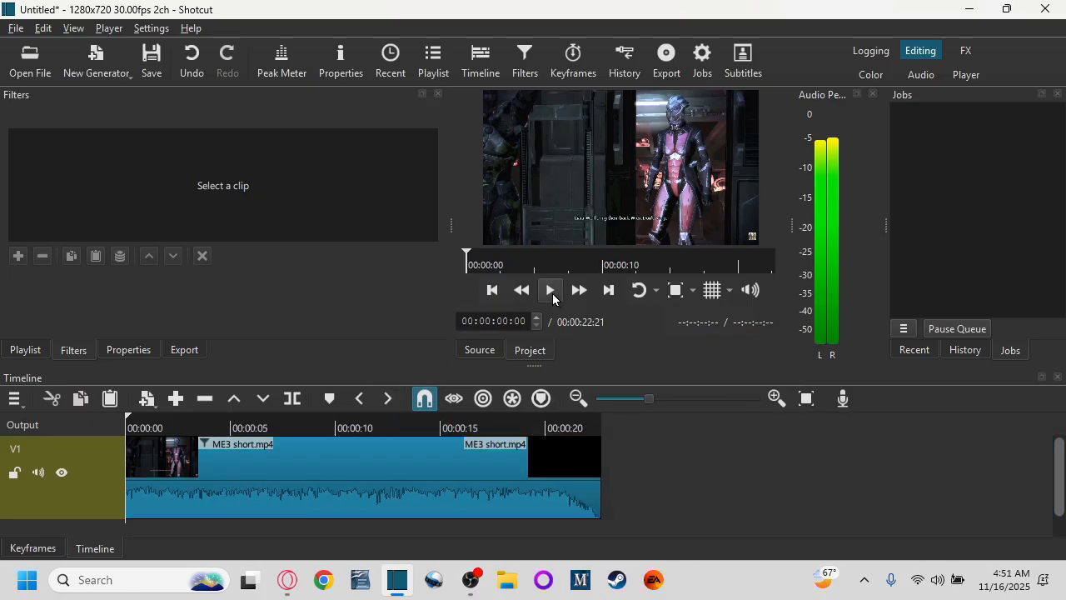
click(552, 290)
click(551, 290)
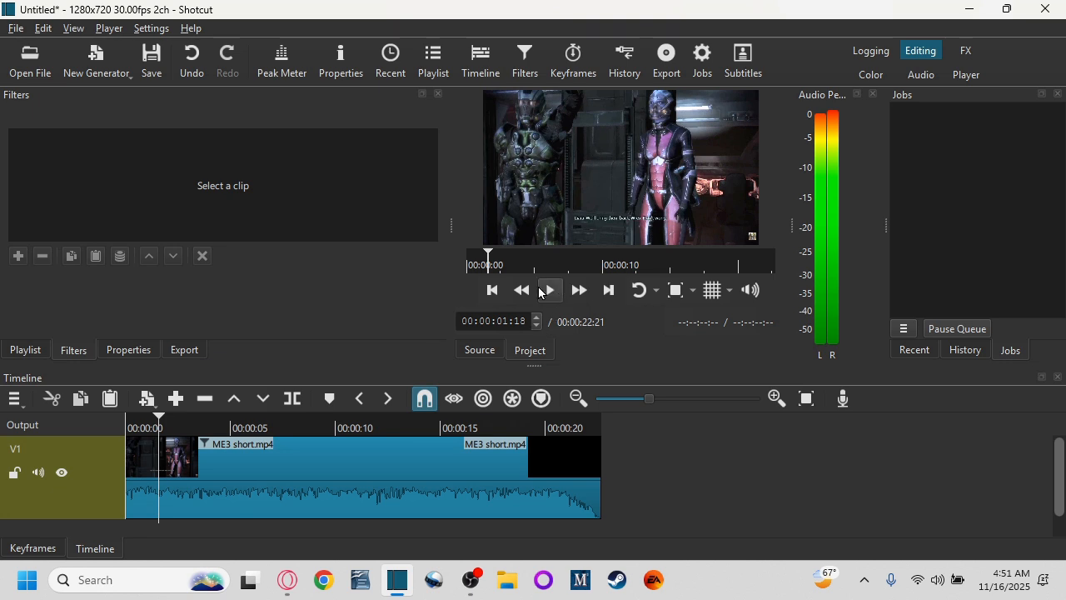
click(547, 291)
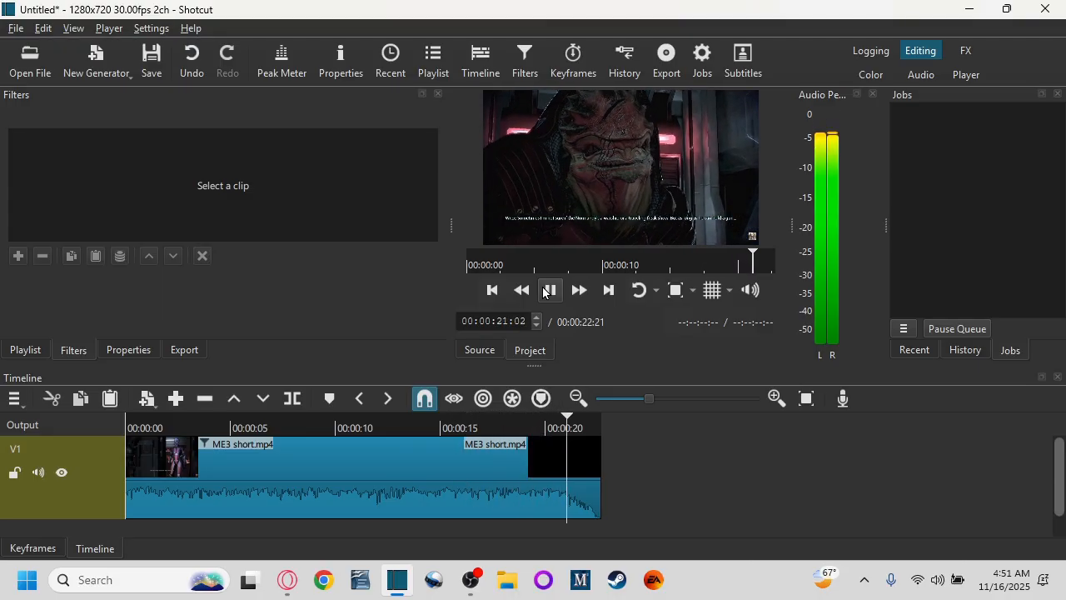
click(548, 290)
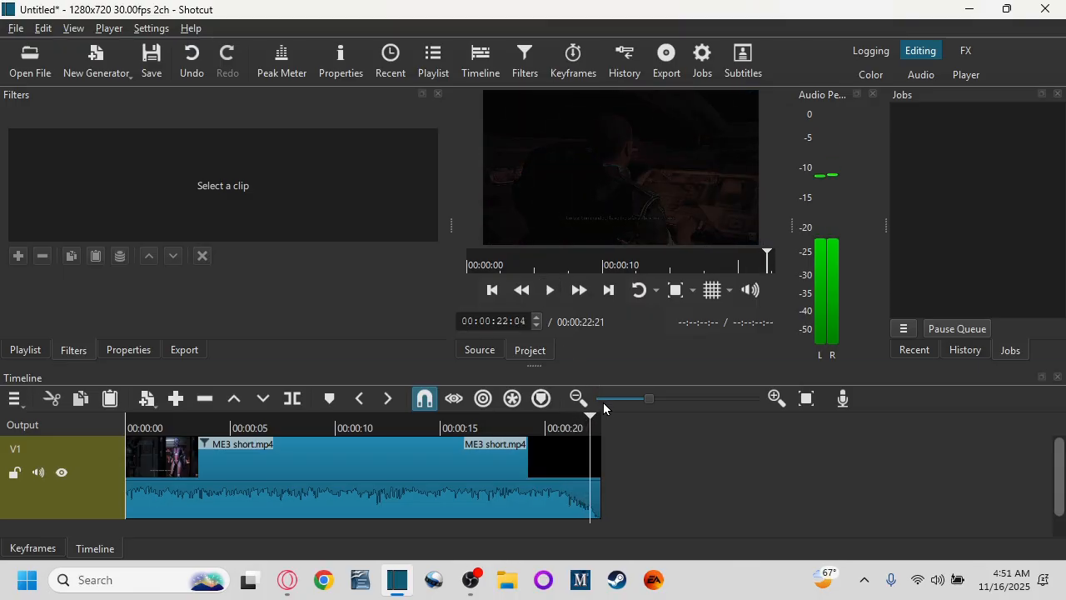
Step: Split the clip at 00:00:22:07 and remove the trailing black segment
key(Right)
key(Right)
key(Right)
key(Right)
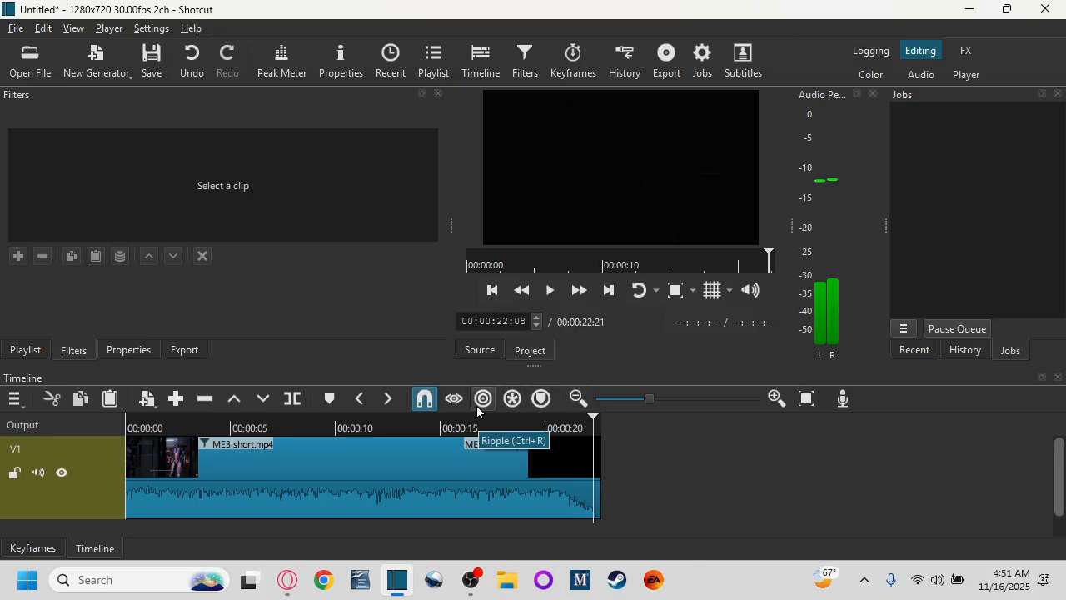
key(Left)
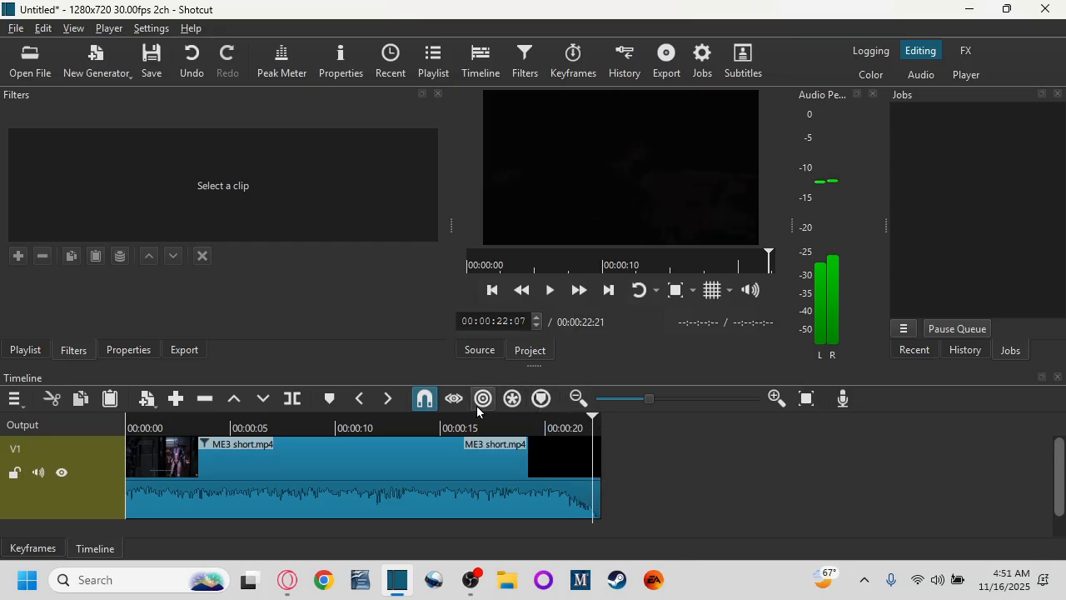
click(292, 400)
click(593, 473)
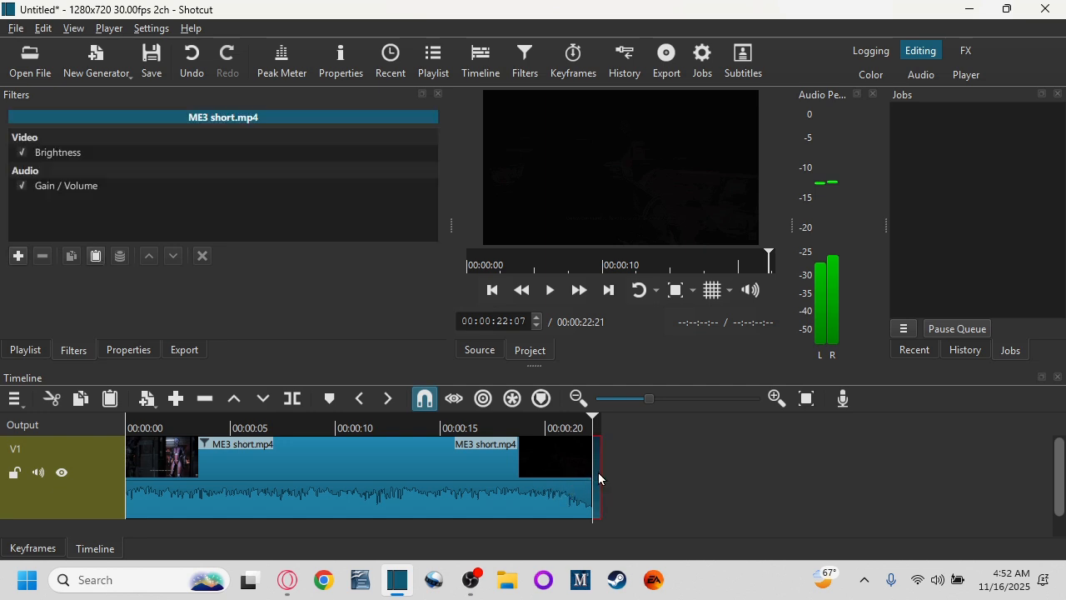
click(203, 399)
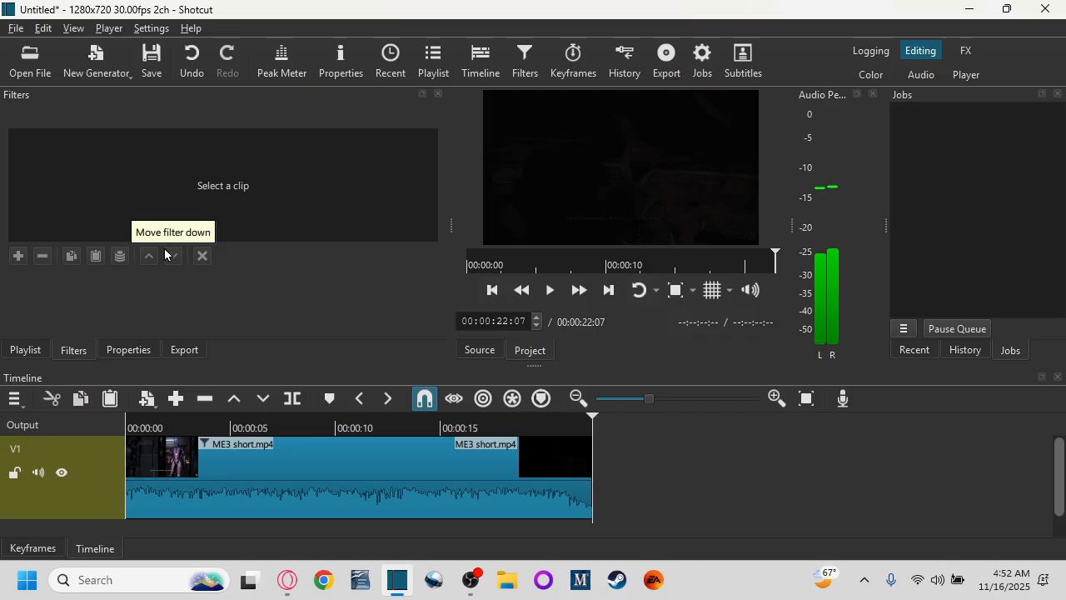
Step: Save the project as Me3 short 1 and export it as an MP4 with the same name
key(ctrl+s)
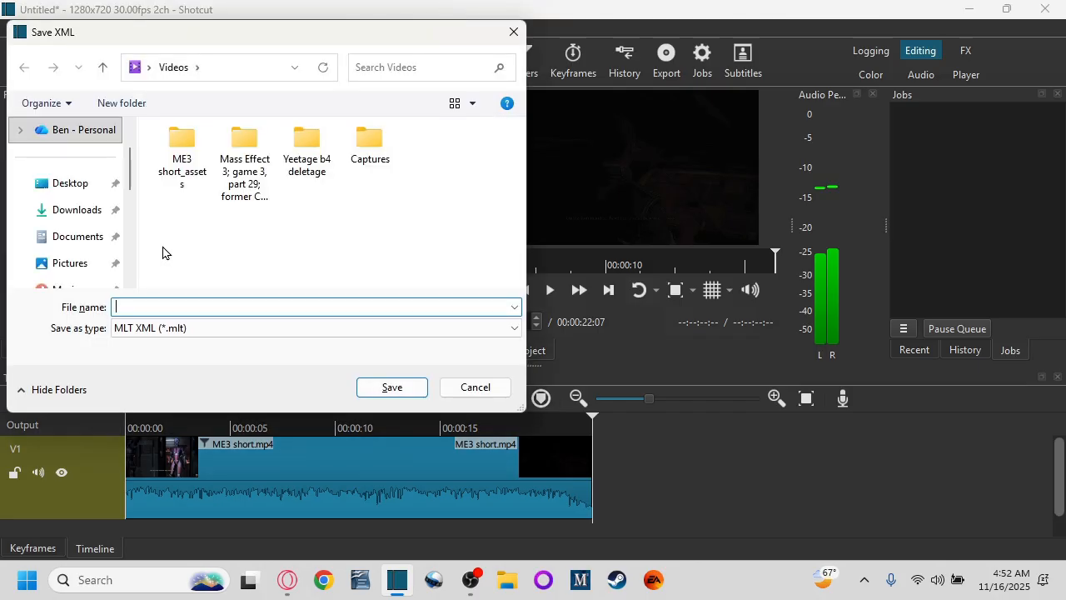
text(Me3)
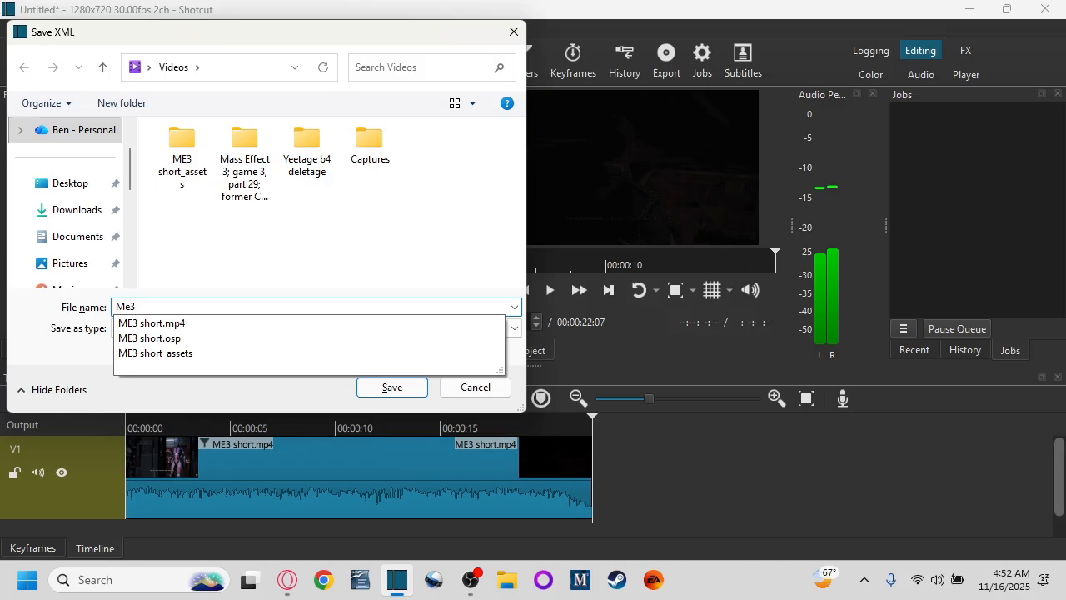
text( short 1)
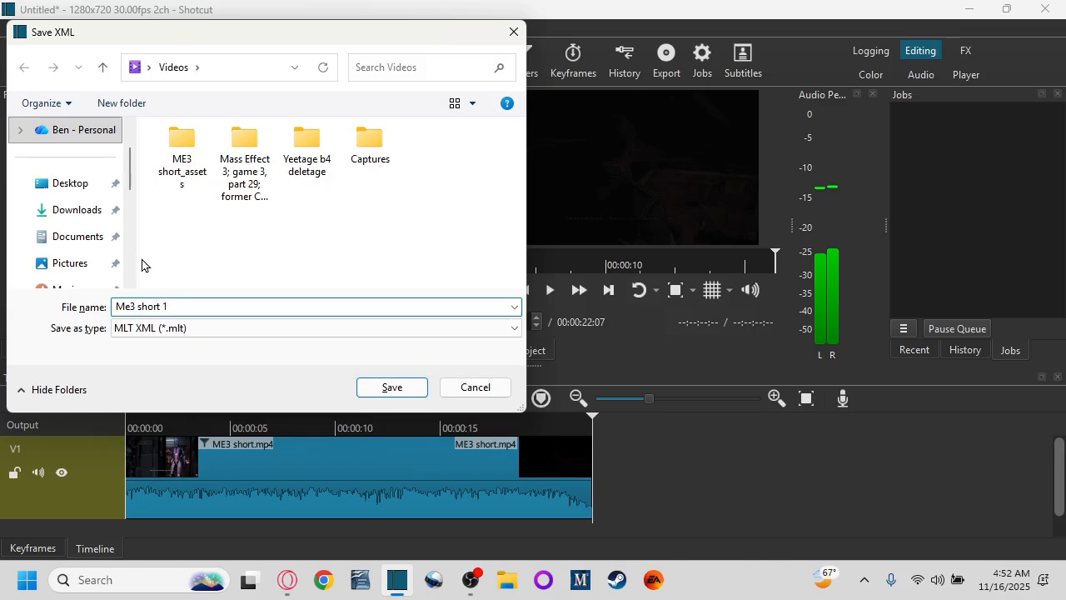
click(393, 386)
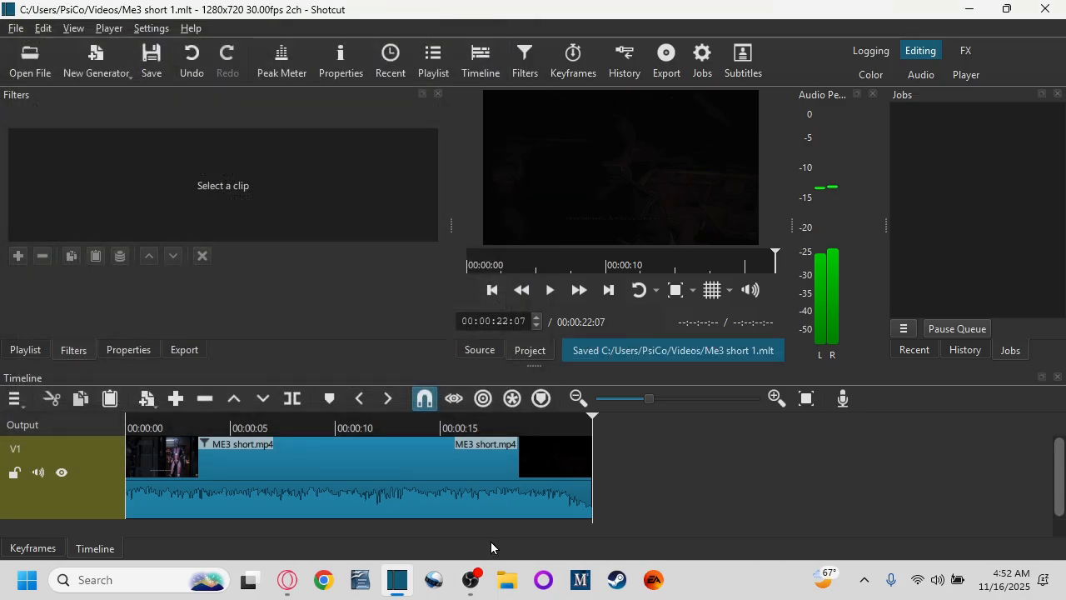
key(ctrl+e)
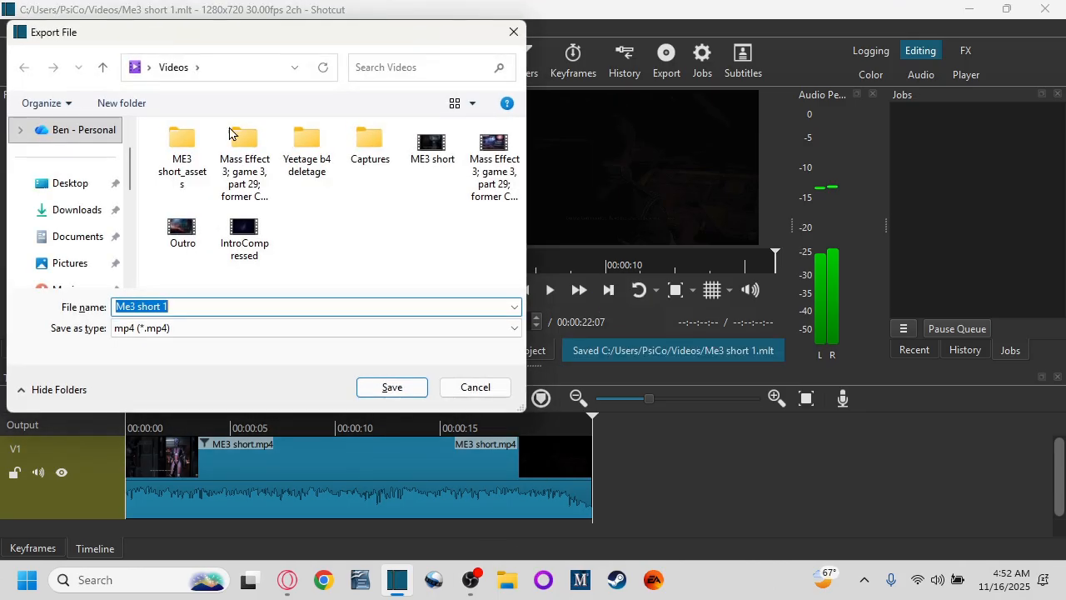
click(387, 395)
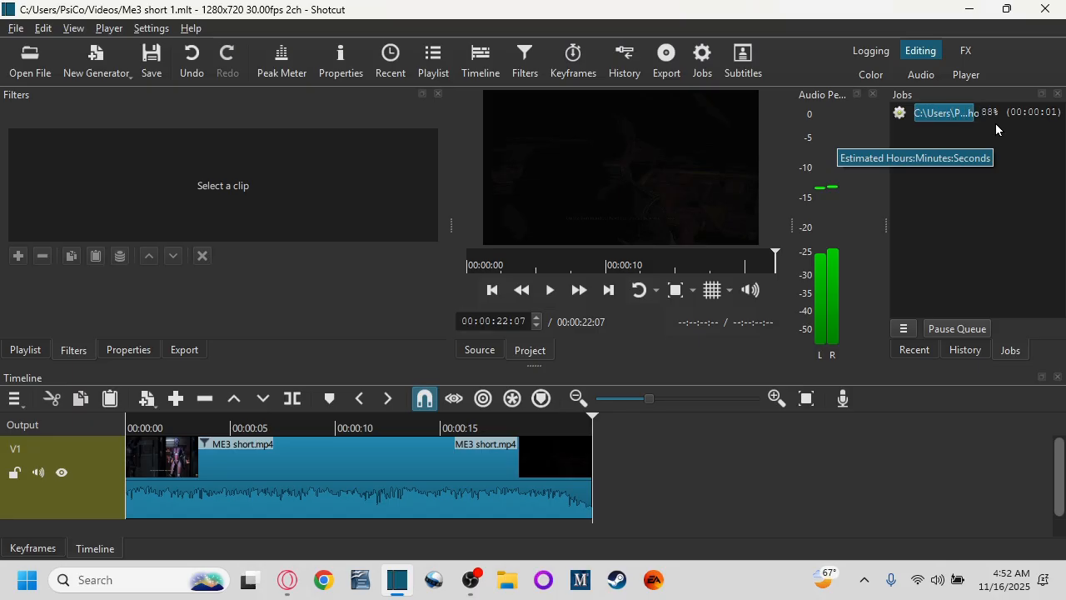
Step: Close Shotcut and switch to the Canva mobile video design in the browser
click(1049, 10)
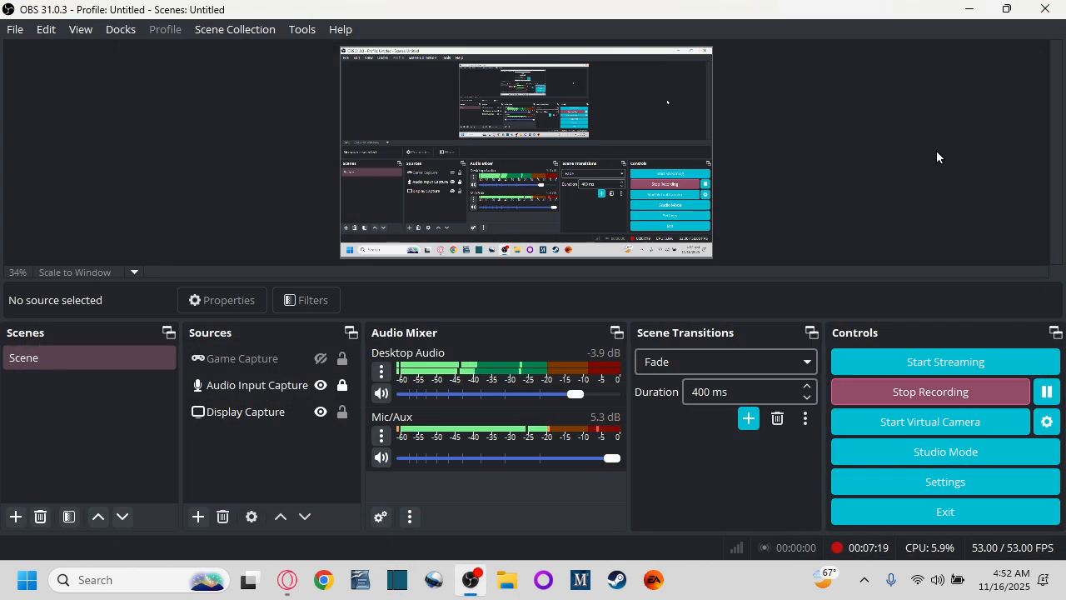
click(287, 579)
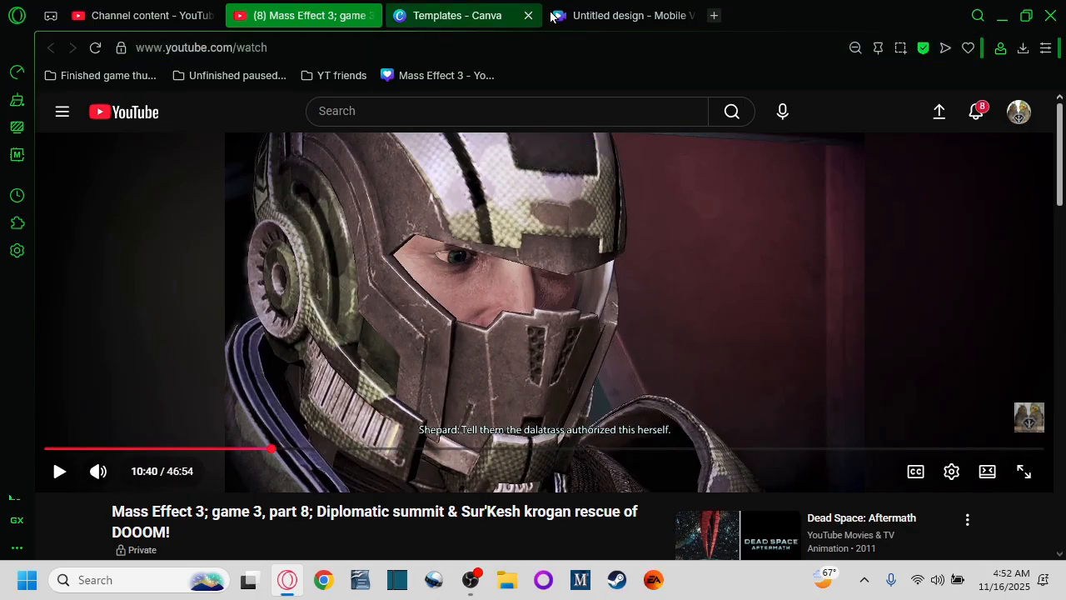
click(614, 16)
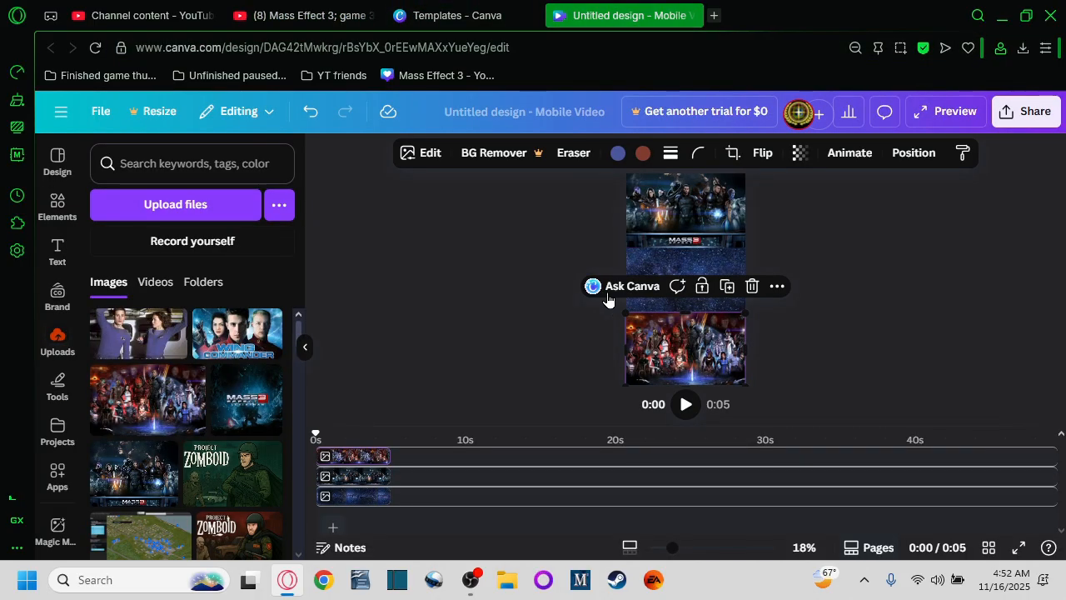
Step: Upload the Me3 short 1 video file to Canva
click(147, 213)
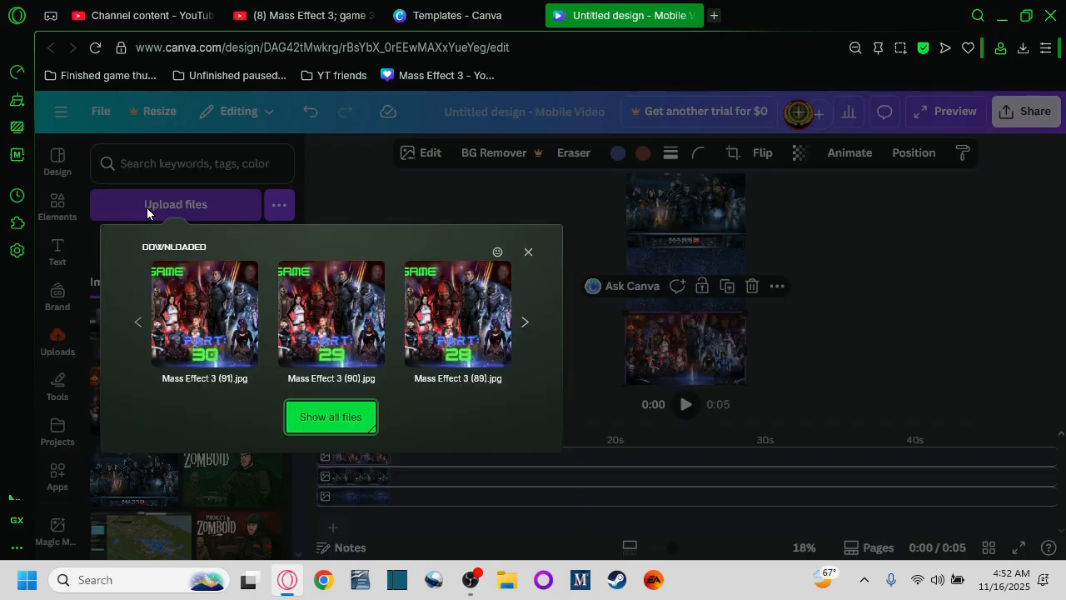
click(306, 417)
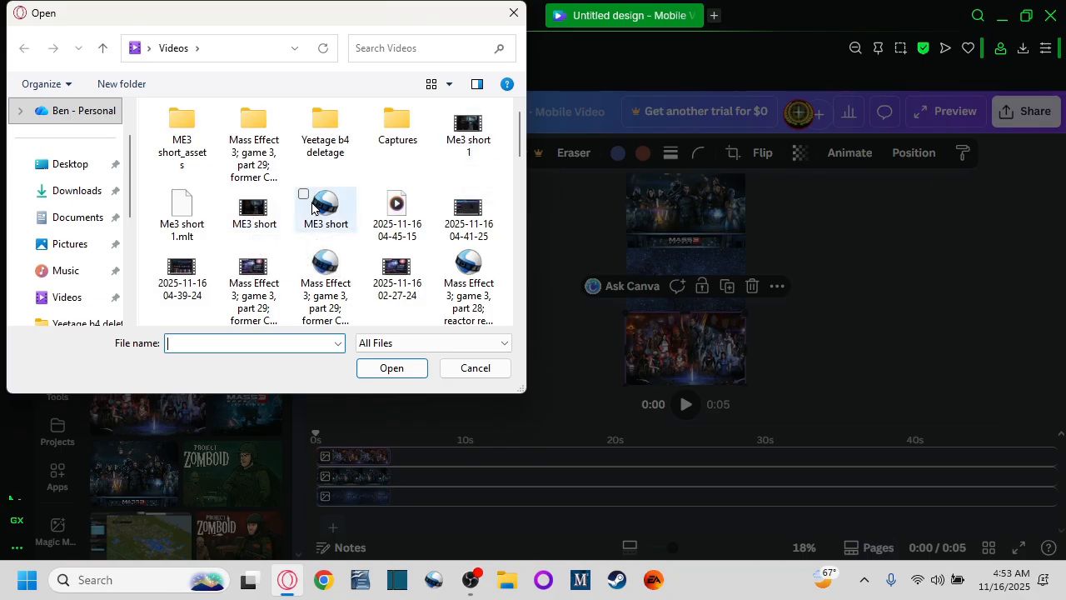
click(466, 133)
click(392, 371)
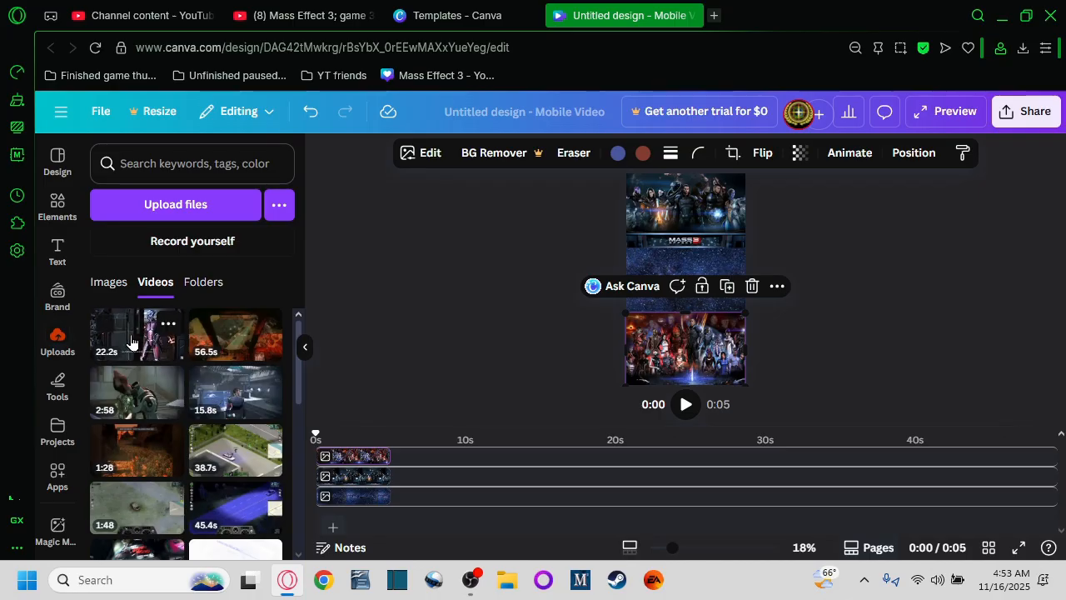
Step: Try to place the uploaded 22.2s video onto the design
drag(131, 342, 669, 283)
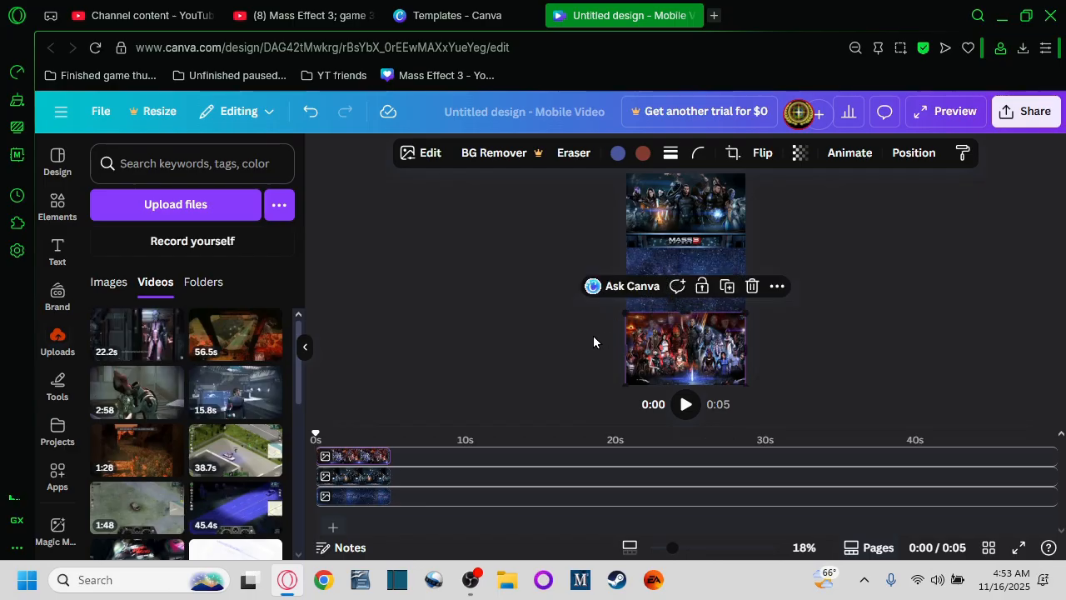
scroll(581, 349, up, 1)
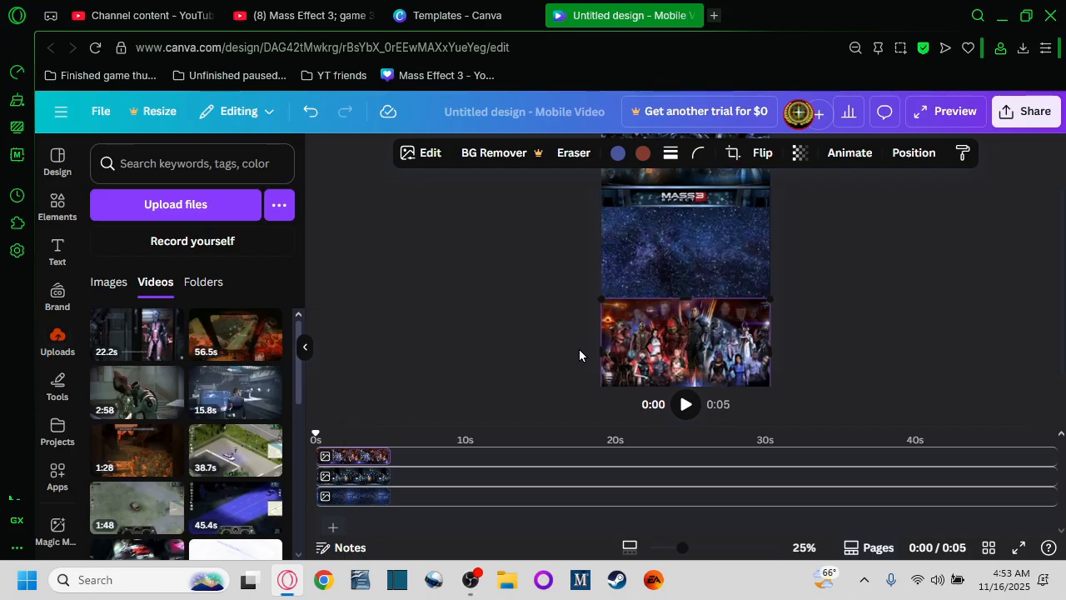
scroll(586, 330, up, 1)
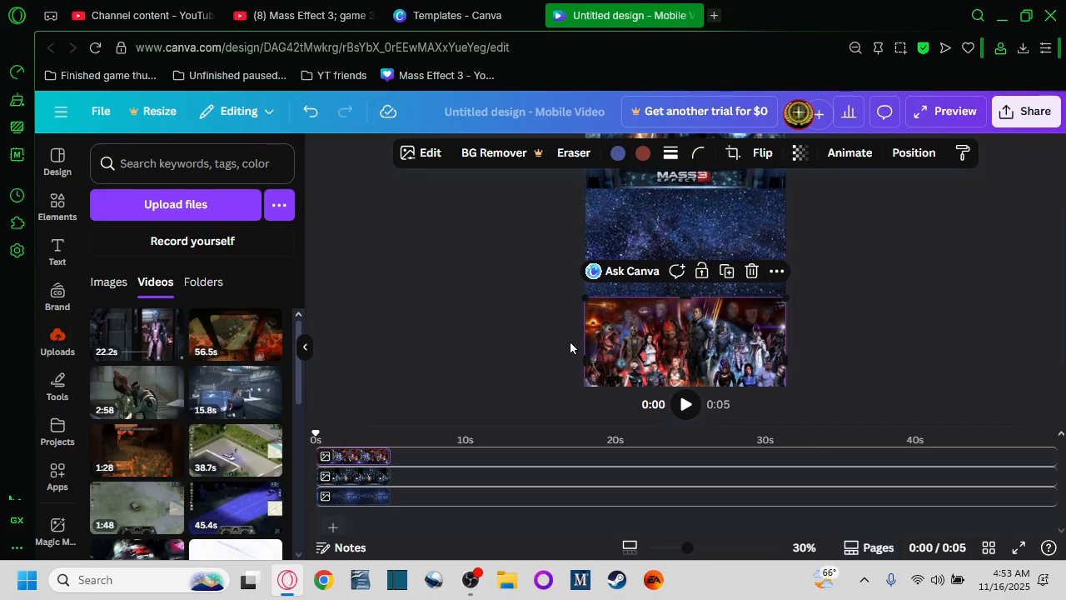
Step: Undo the last change and reposition and resize the lower image to fill the bottom section
key(ctrl+z)
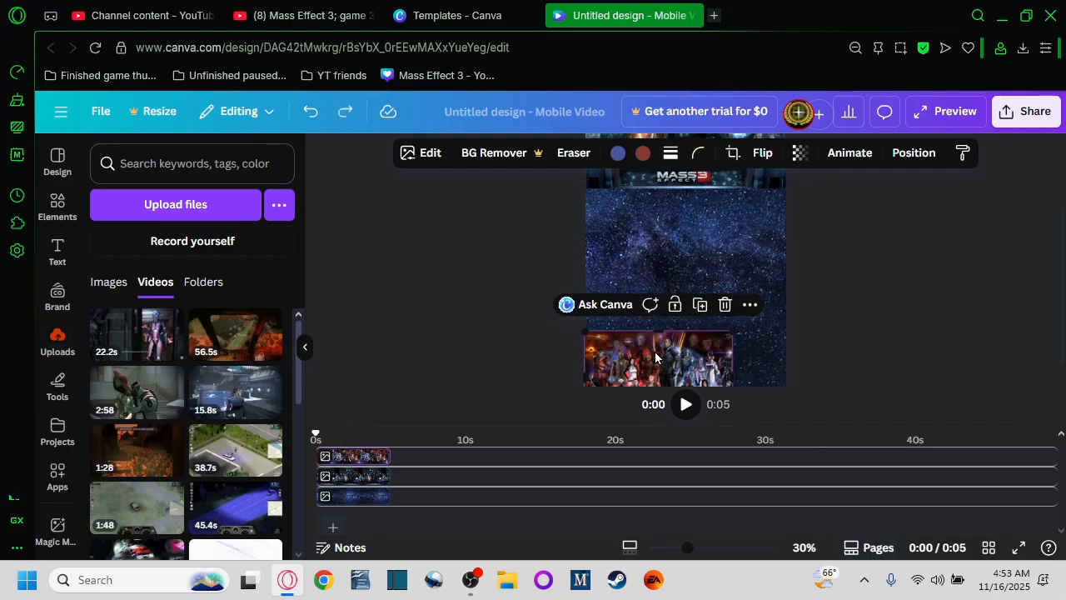
drag(668, 348, 663, 317)
drag(732, 298, 787, 263)
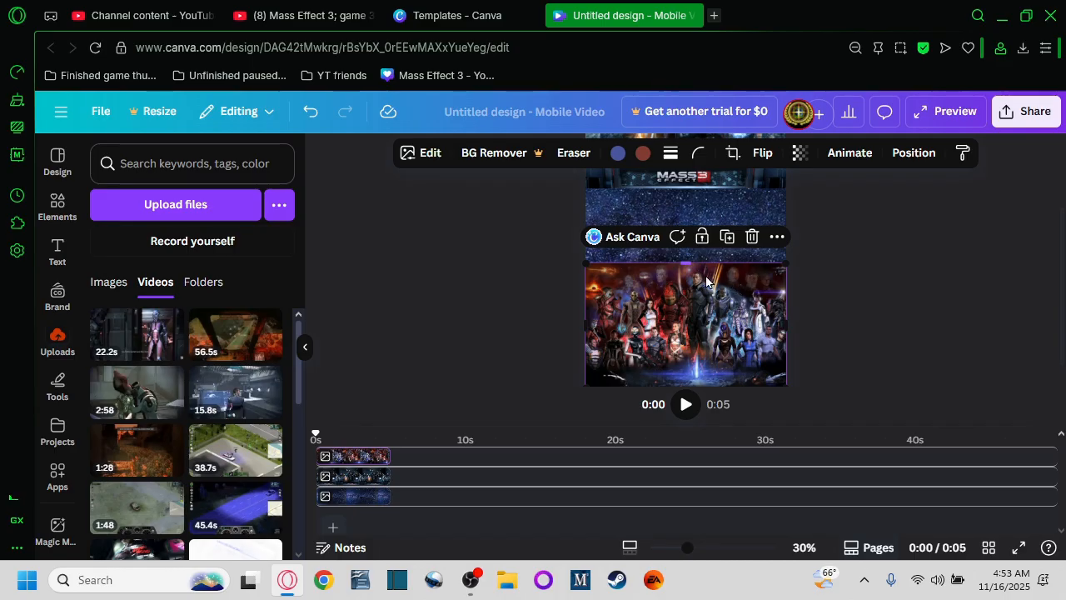
mouse_move(704, 301)
mouse_down()
mouse_move(705, 317)
mouse_move(692, 290)
mouse_up()
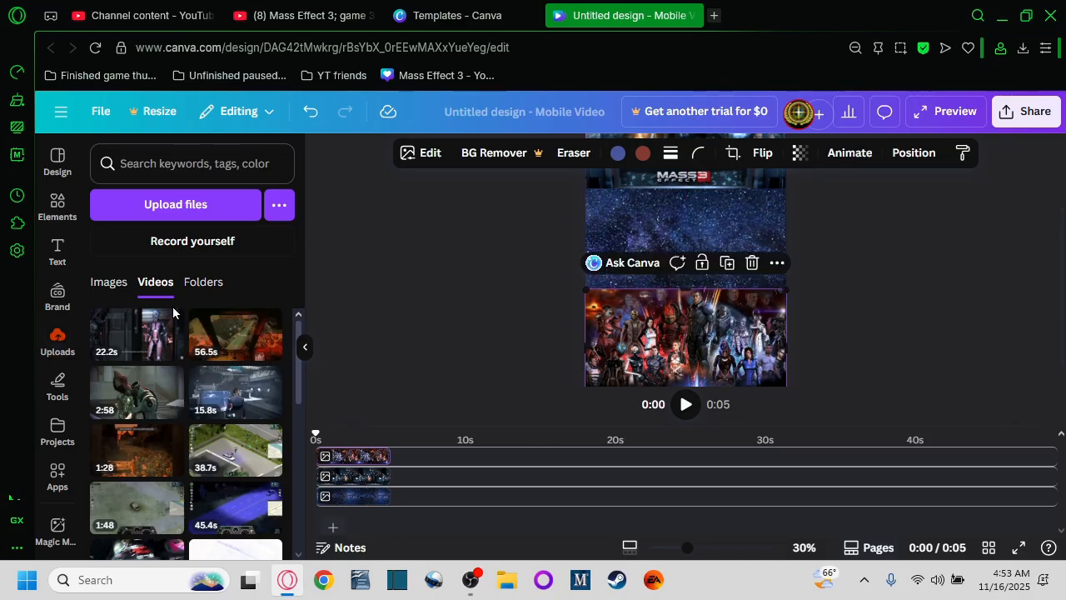
Step: Place the 22.2s gameplay video into the middle section of the design
drag(167, 335, 634, 226)
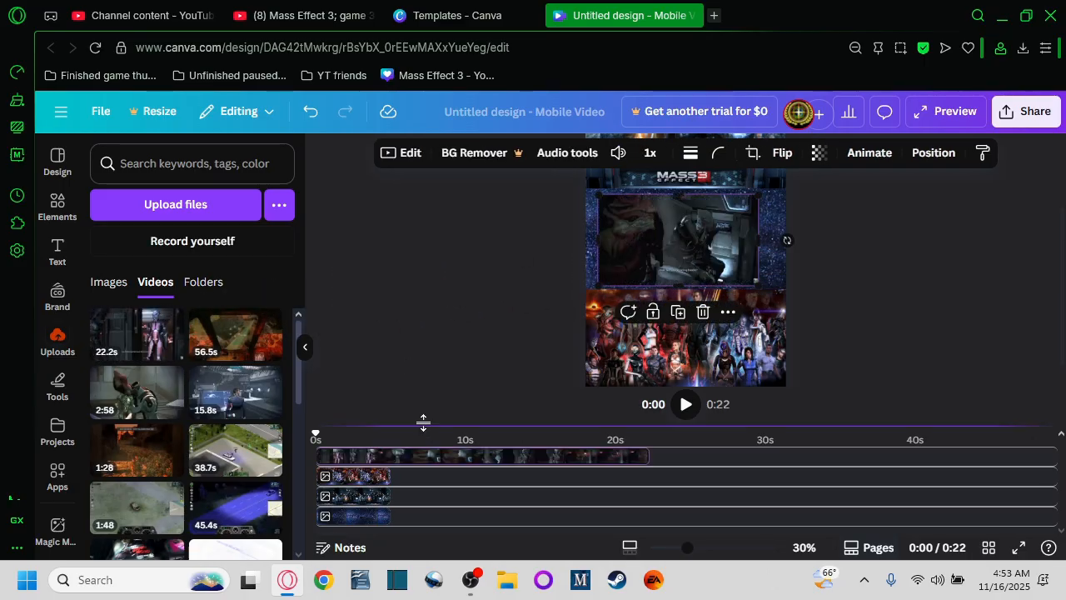
scroll(559, 345, down, 2)
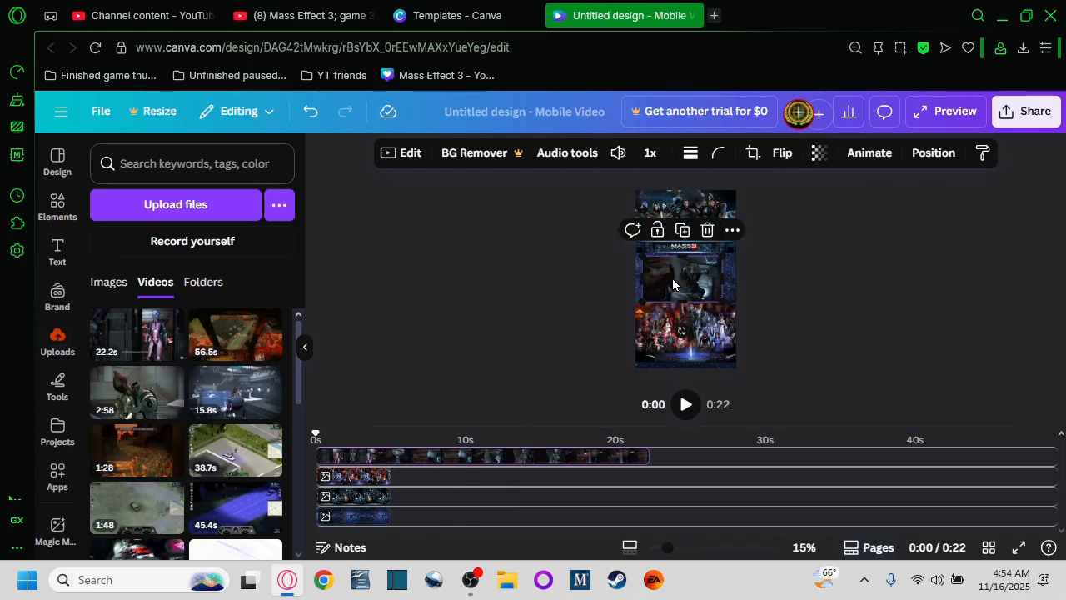
Step: Nudge the top image and the middle frame slightly to align them in the layout
click(696, 254)
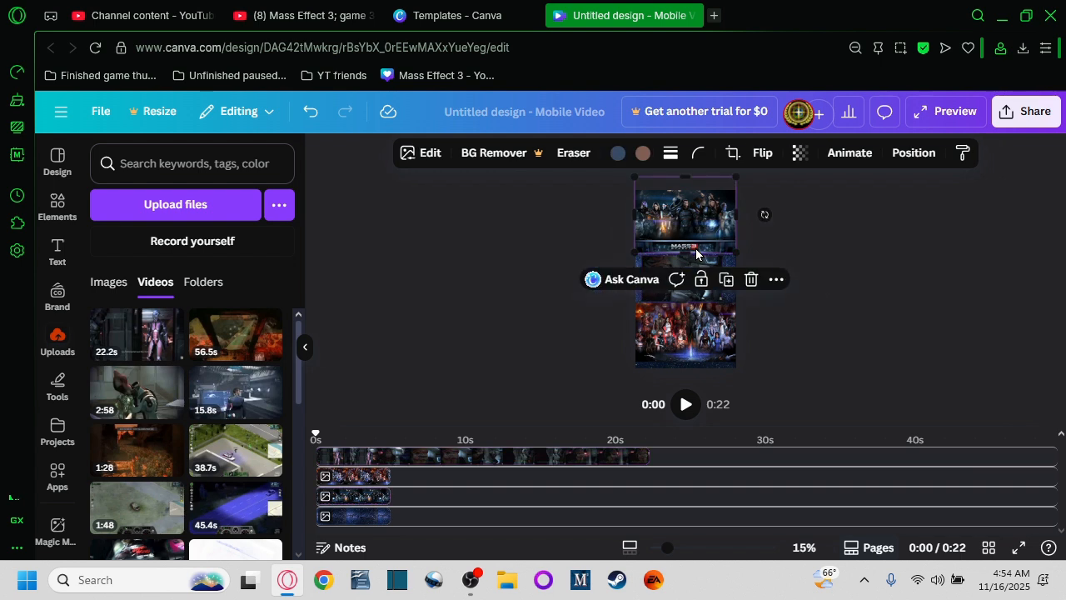
drag(697, 248, 694, 241)
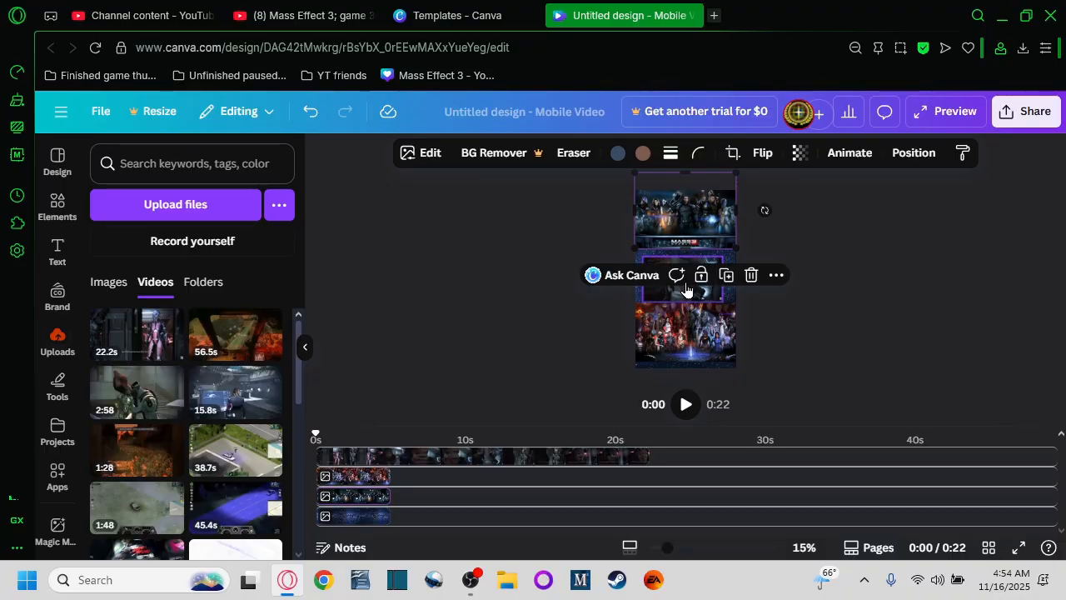
drag(685, 325, 684, 332)
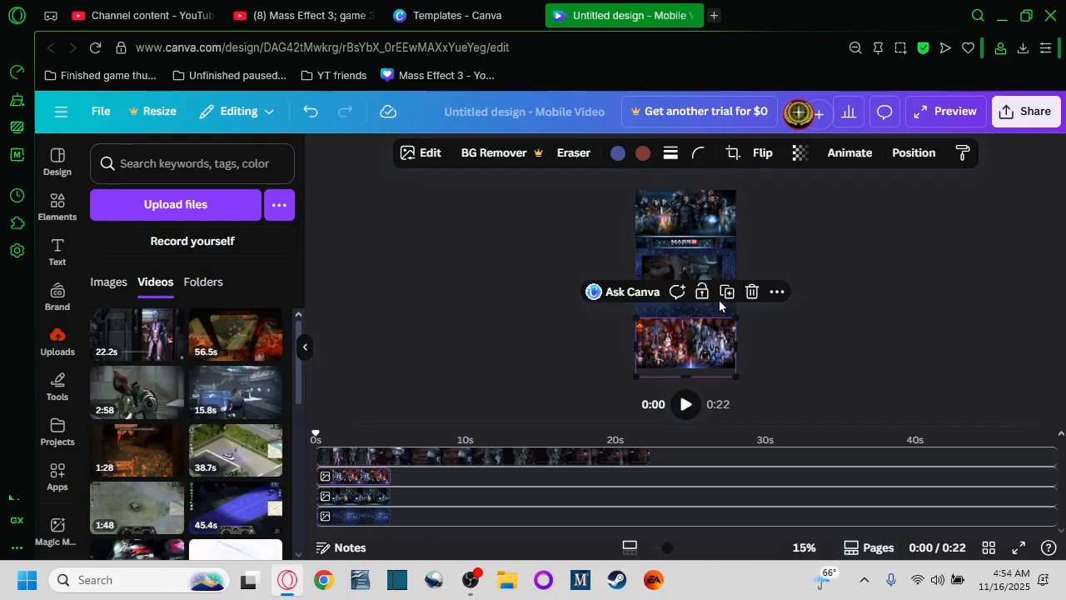
Step: Resize the gameplay video so it fills the width of the middle section
scroll(596, 314, up, 2)
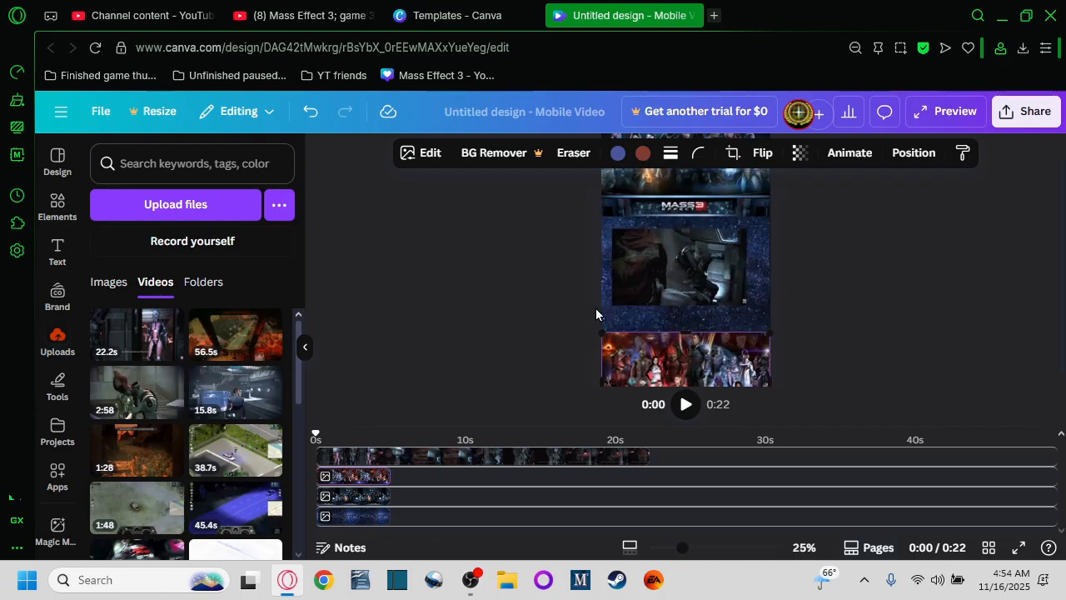
click(700, 259)
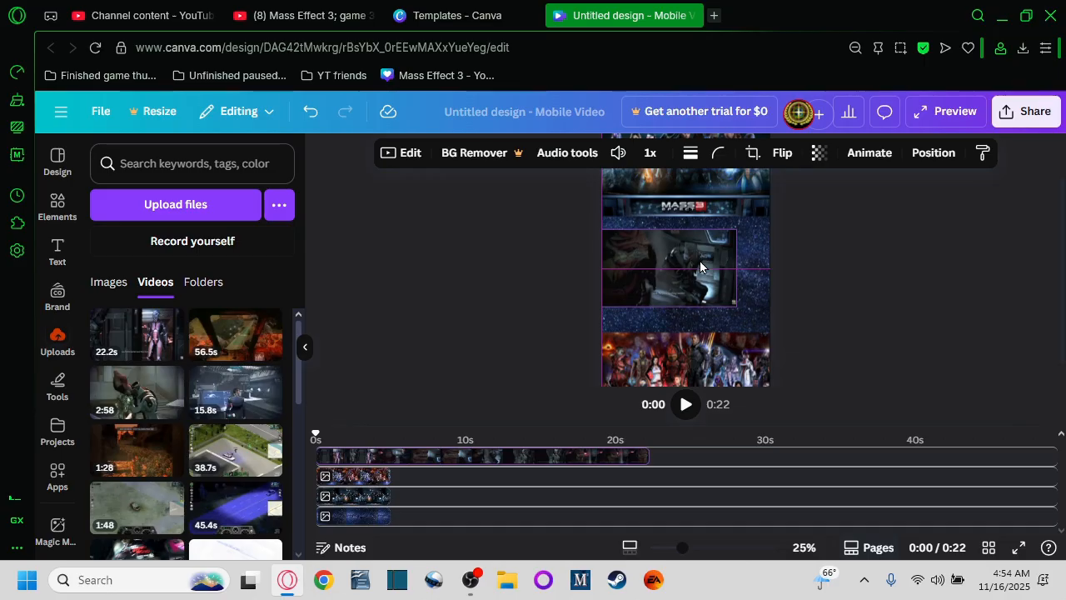
drag(737, 307, 717, 298)
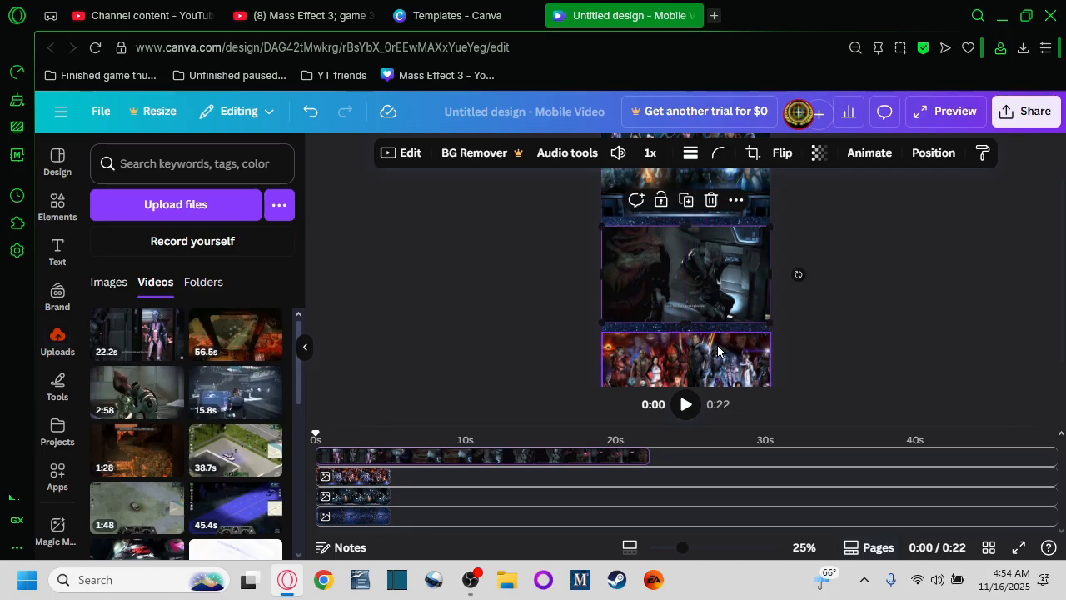
scroll(718, 350, down, 1)
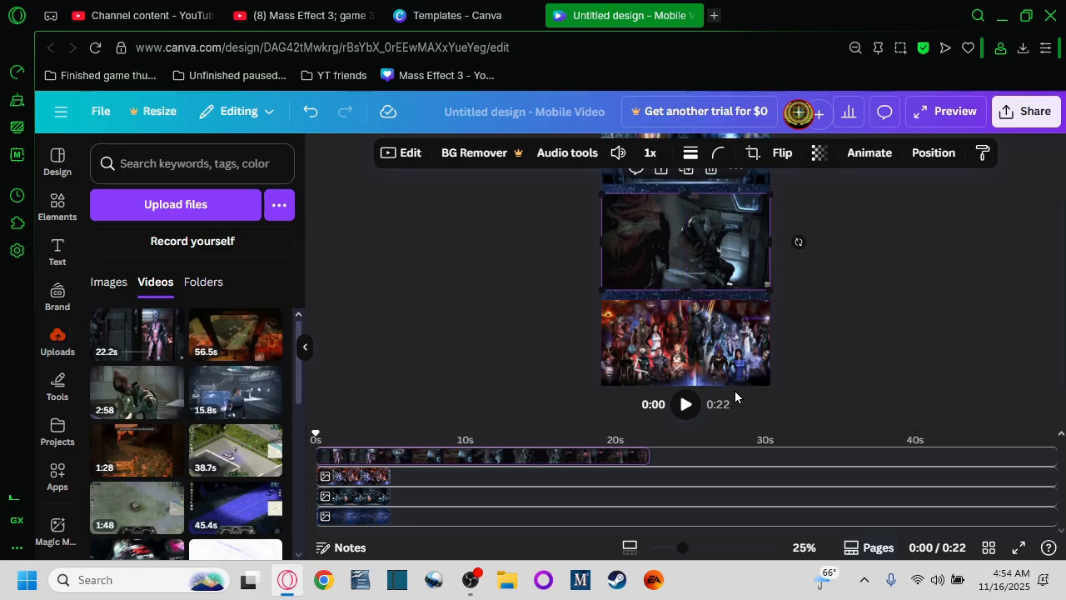
click(704, 359)
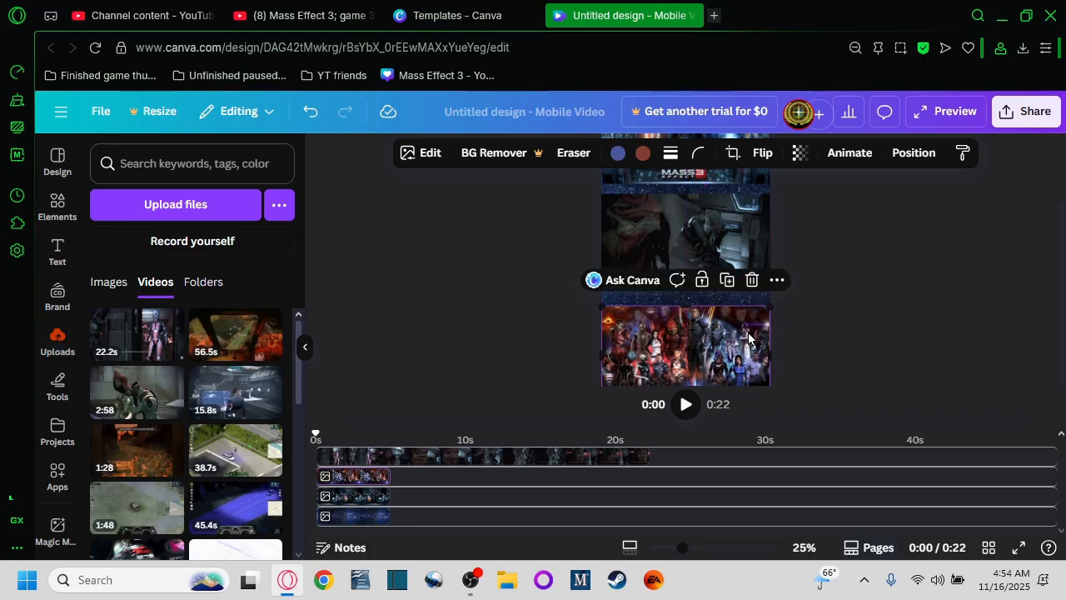
scroll(823, 301, up, 2)
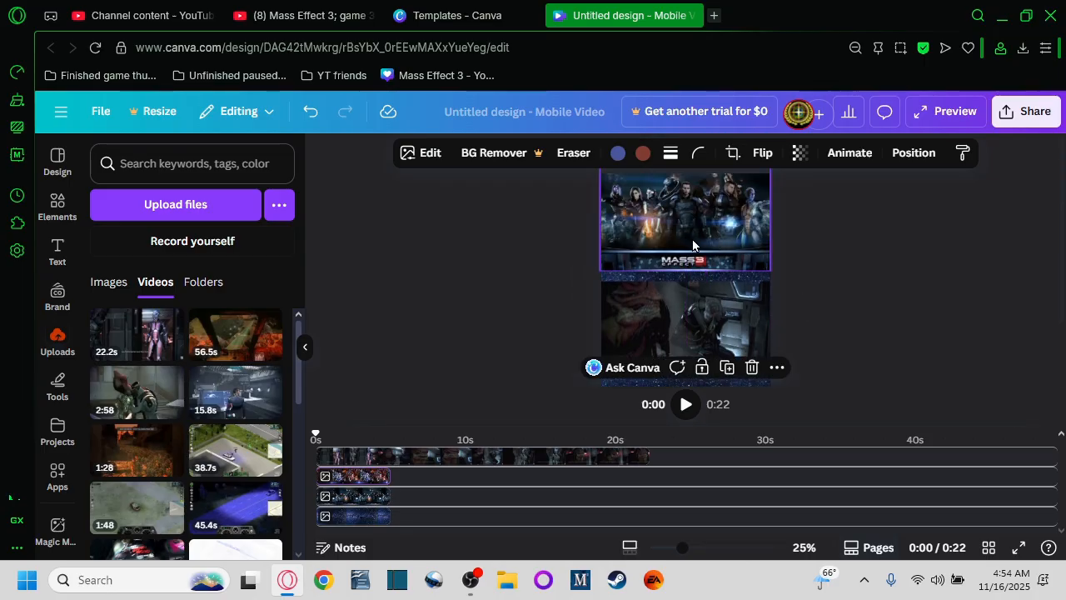
Step: Enlarge the gameplay video slightly past the section edges and recentre it in the middle section
drag(699, 240, 697, 238)
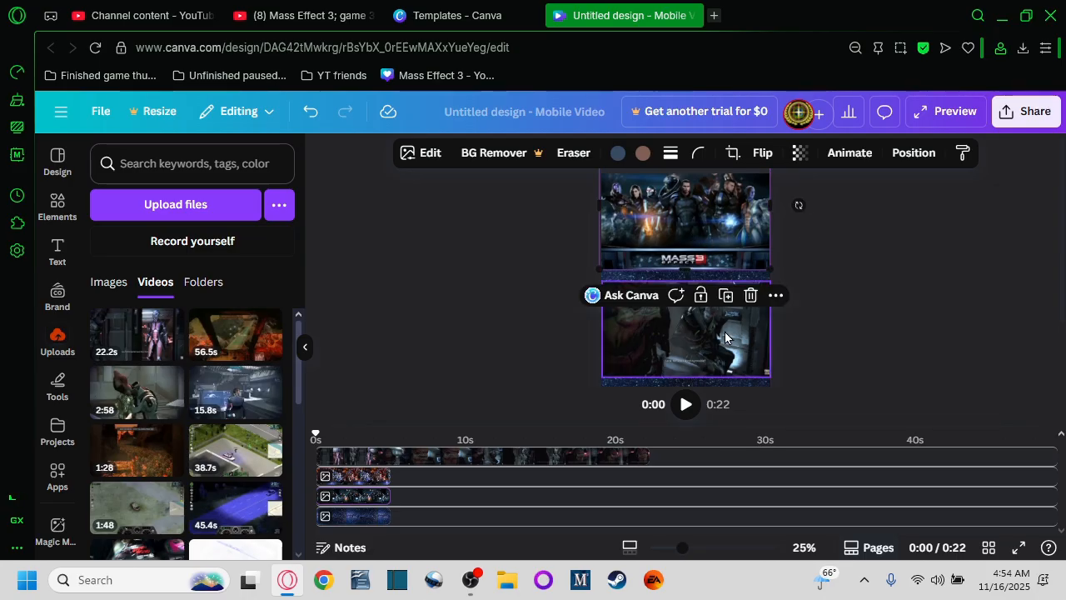
drag(724, 331, 724, 331)
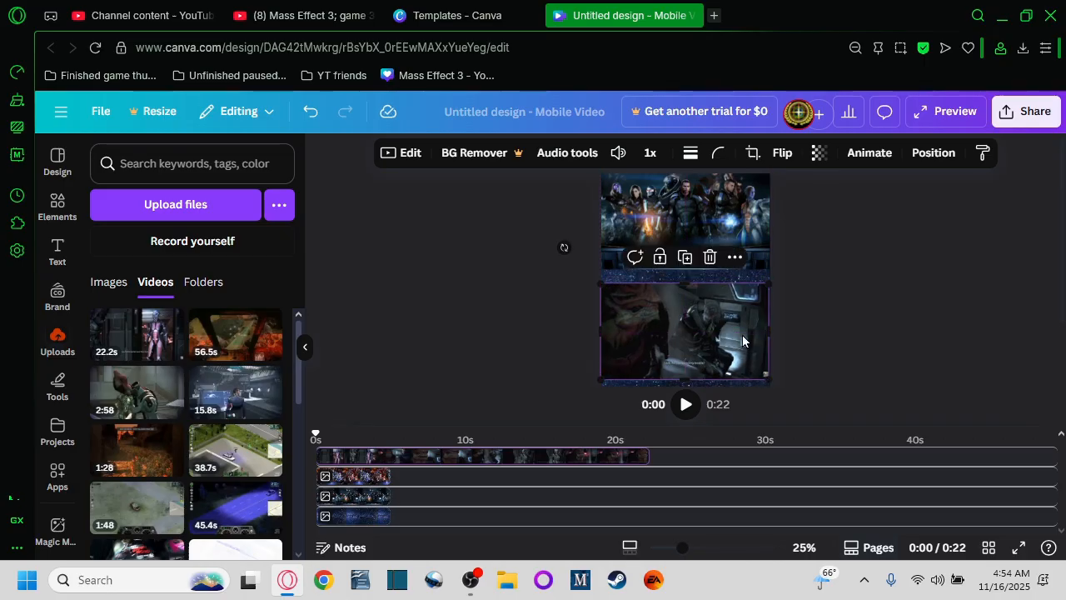
drag(770, 281, 772, 281)
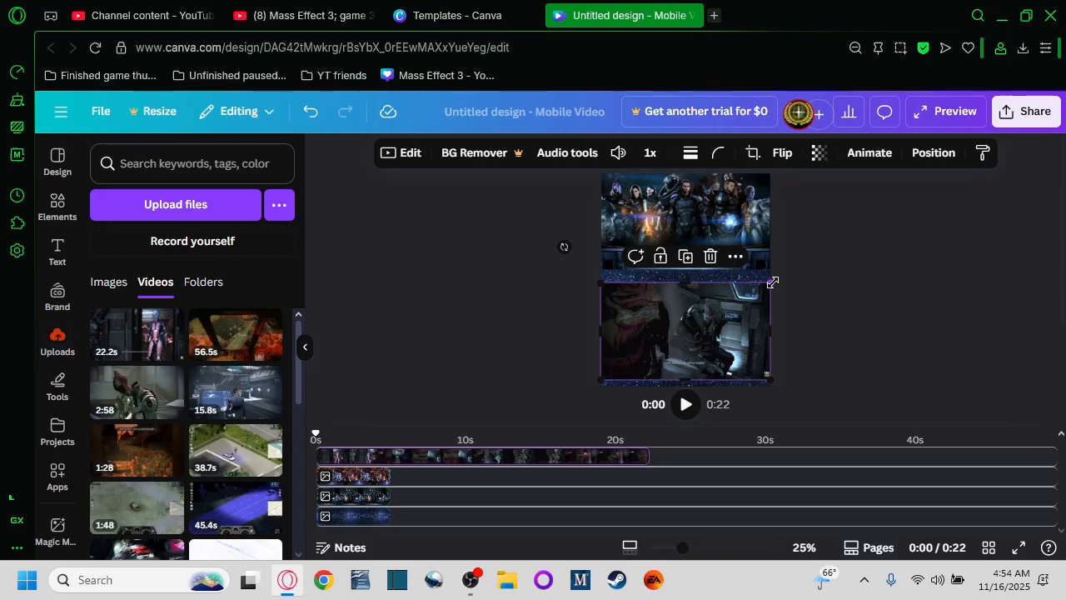
drag(770, 283, 778, 280)
scroll(812, 342, down, 3)
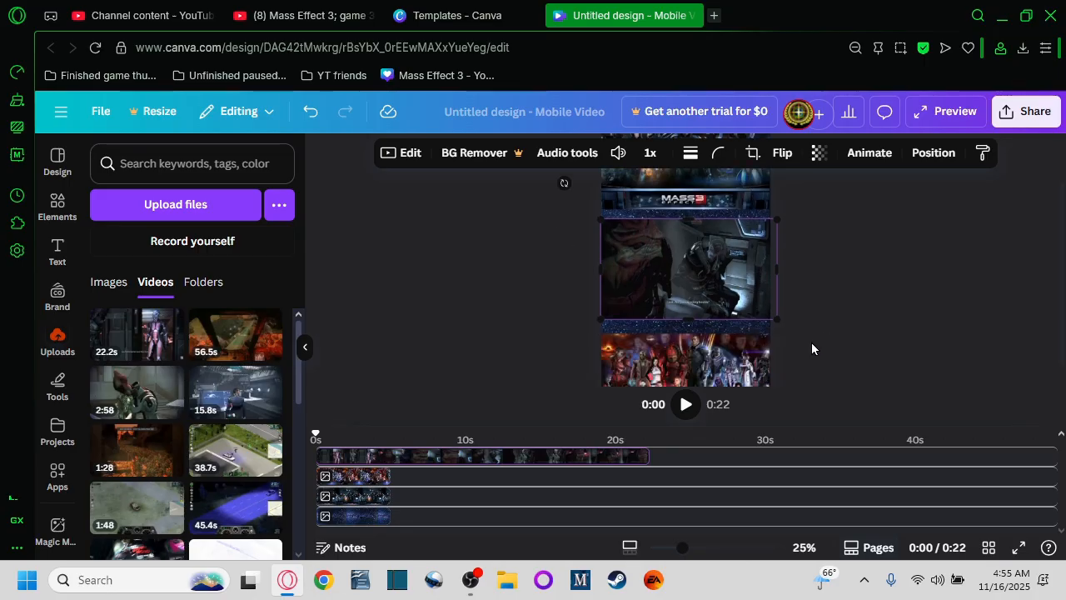
drag(692, 259, 697, 262)
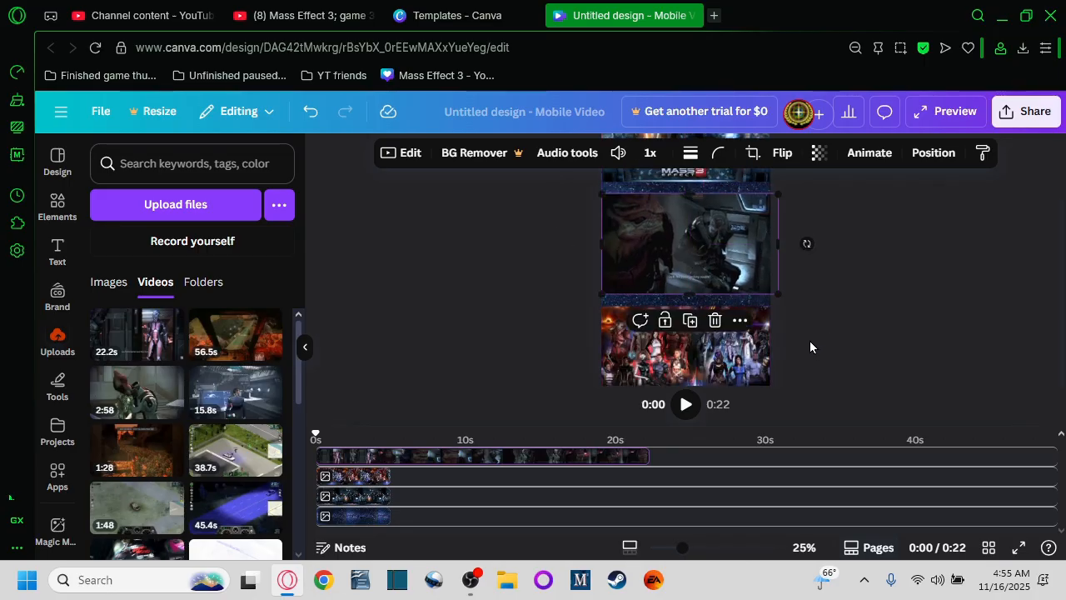
scroll(804, 357, up, 2)
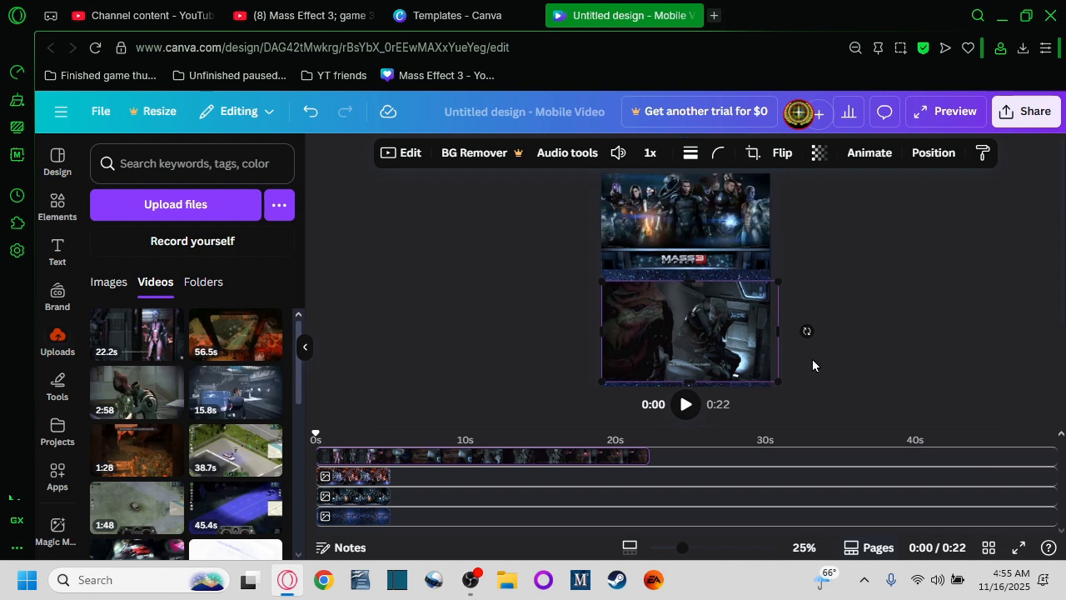
Step: Rename the design as Wrex' reaction to Javik! Mass Effect 3 clip!
click(493, 111)
key(BackSpace)
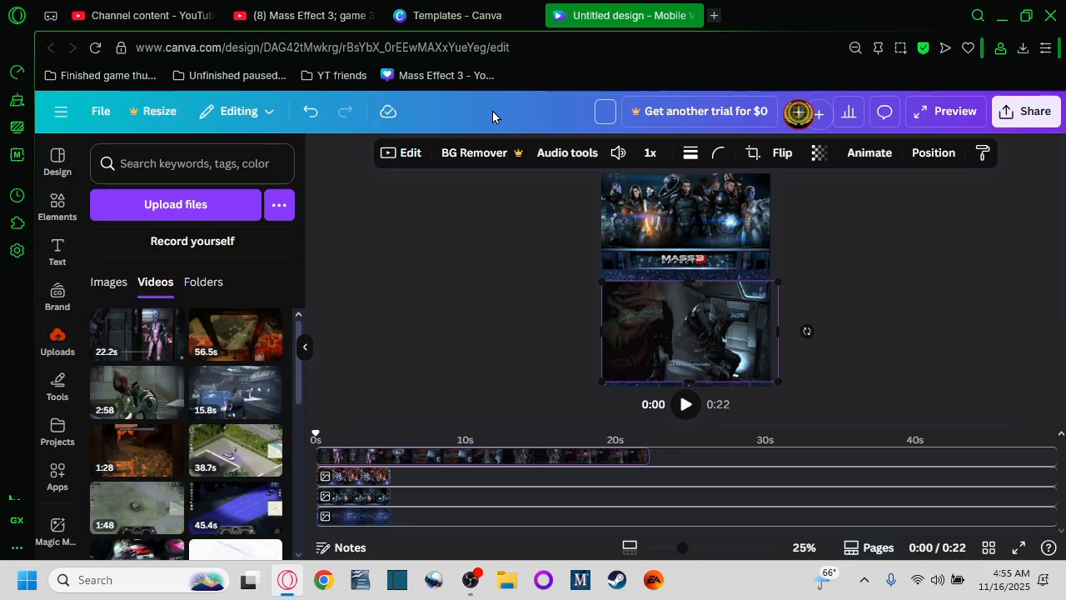
text(Wrex)
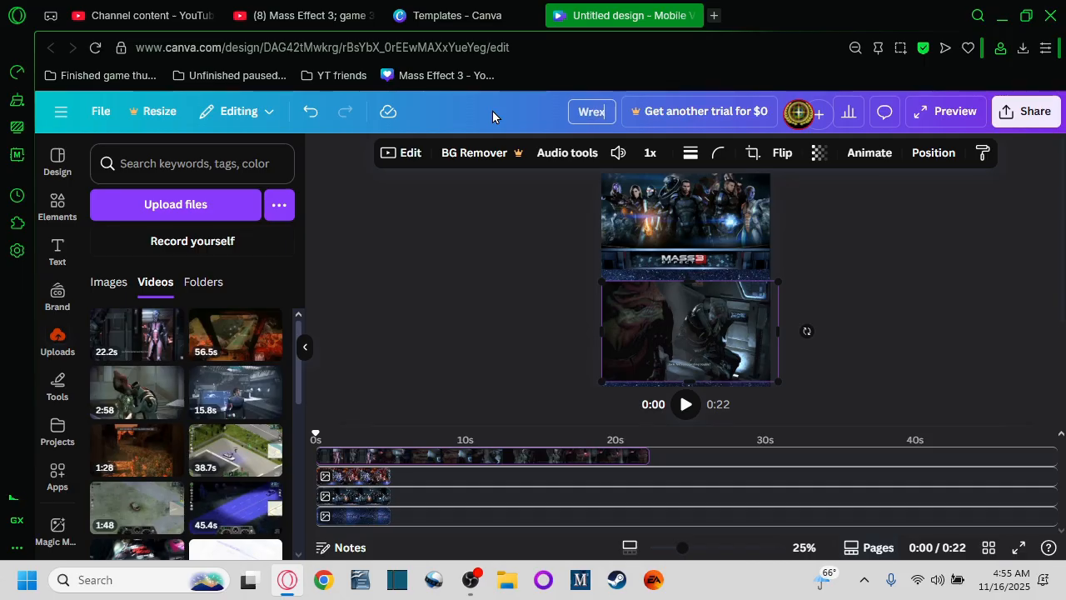
text(' reaction to )
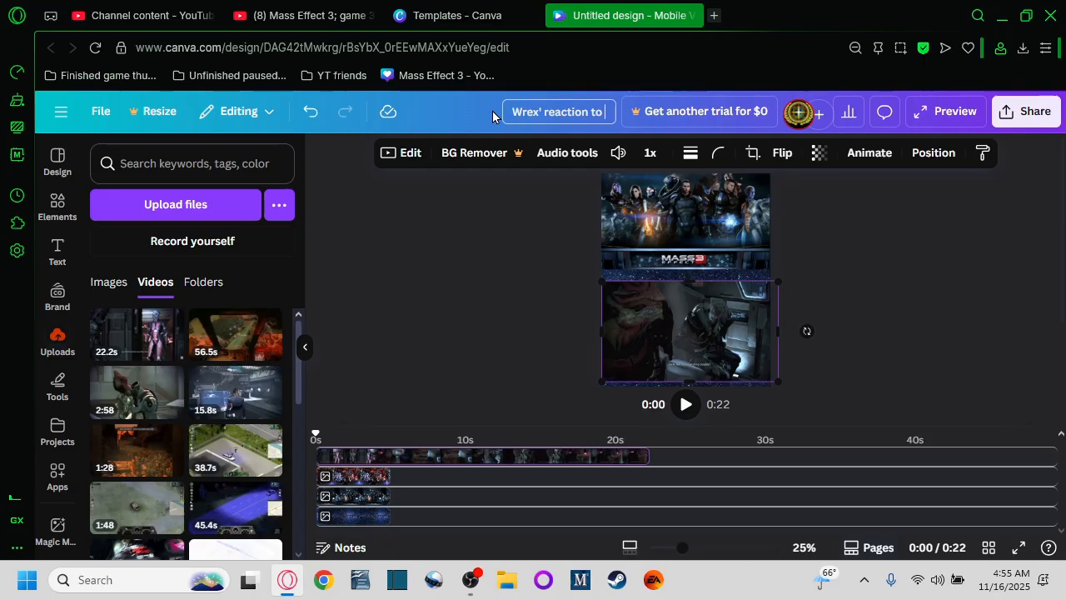
text(Javik)
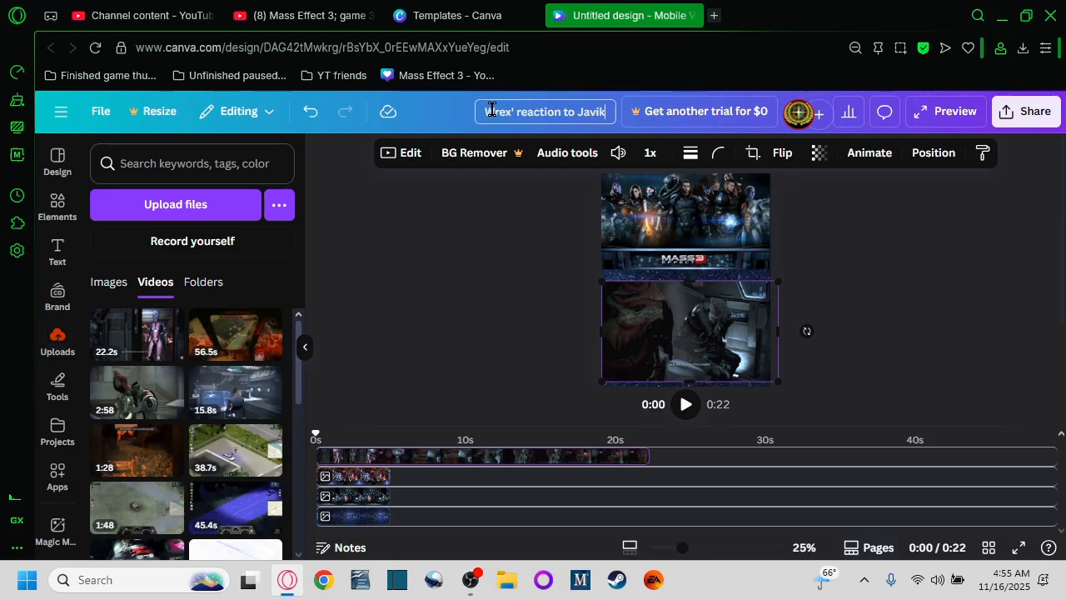
text(! Mass)
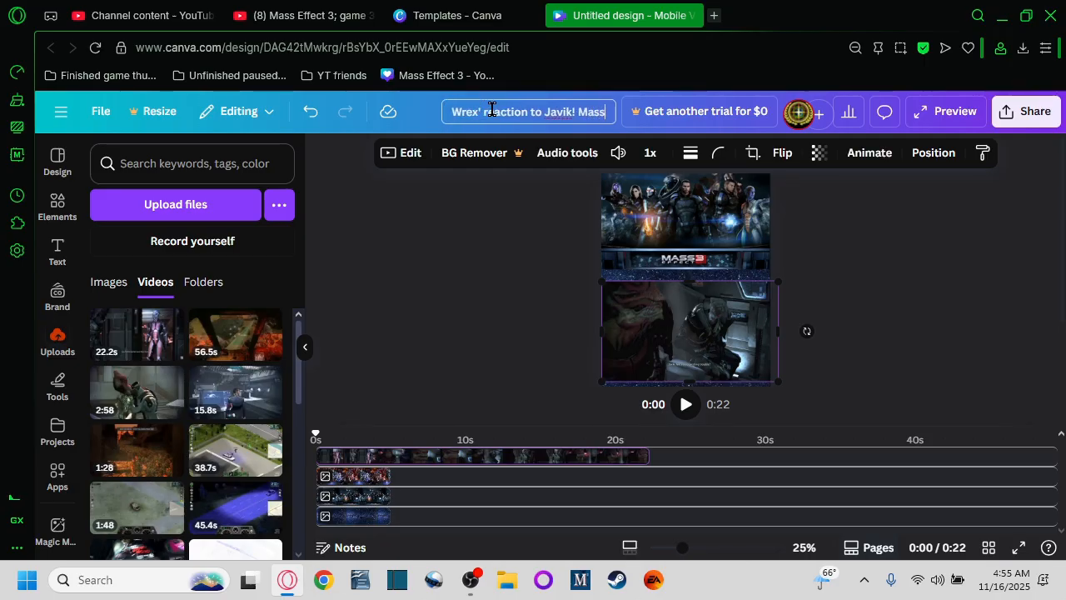
text( Effect)
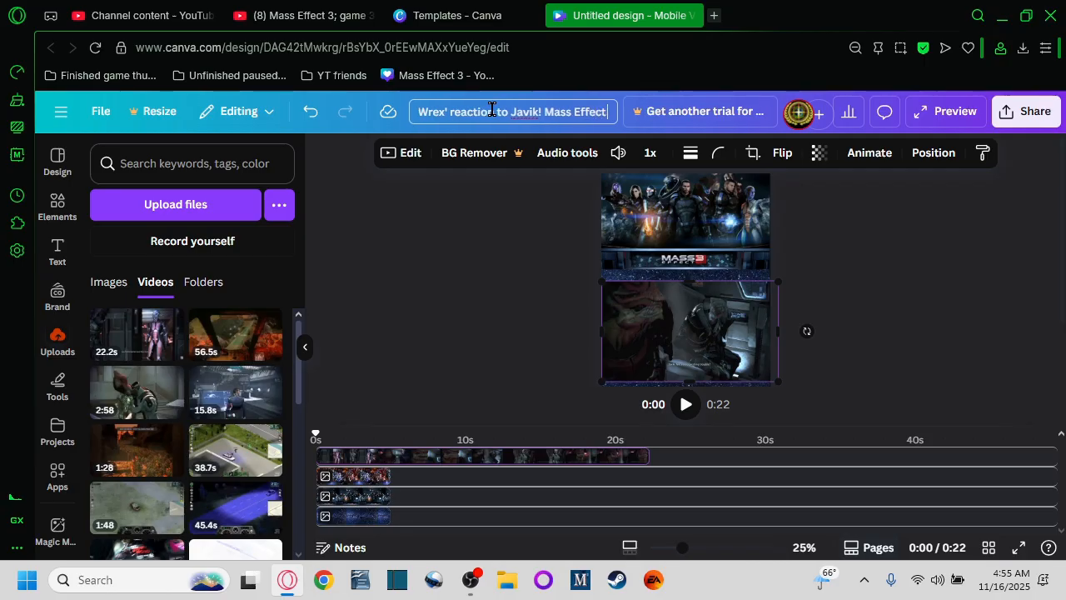
text( 3 clip!)
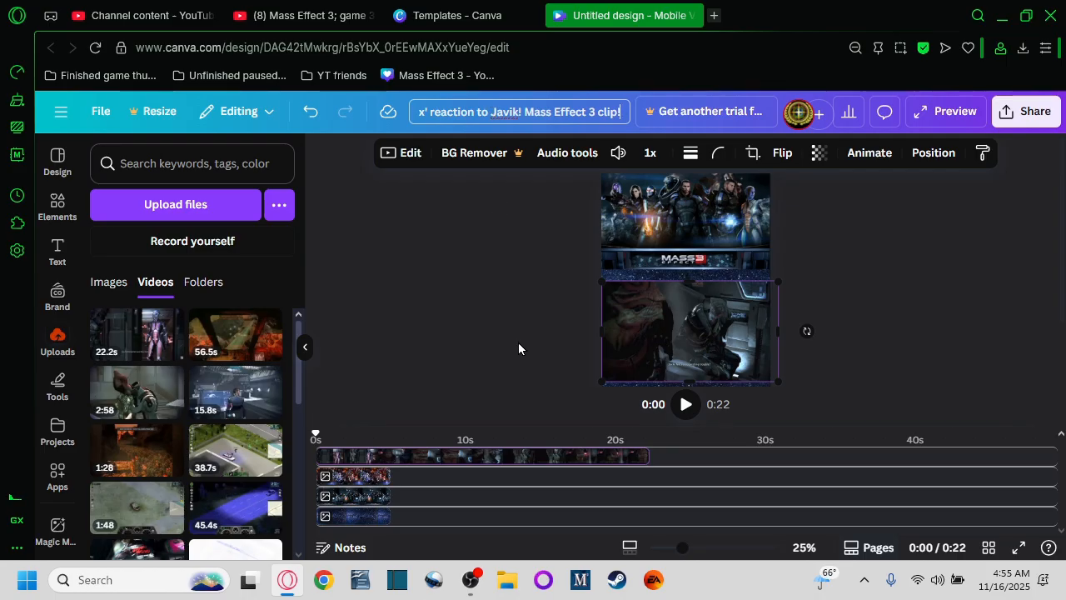
scroll(825, 342, down, 1)
scroll(829, 343, down, 3)
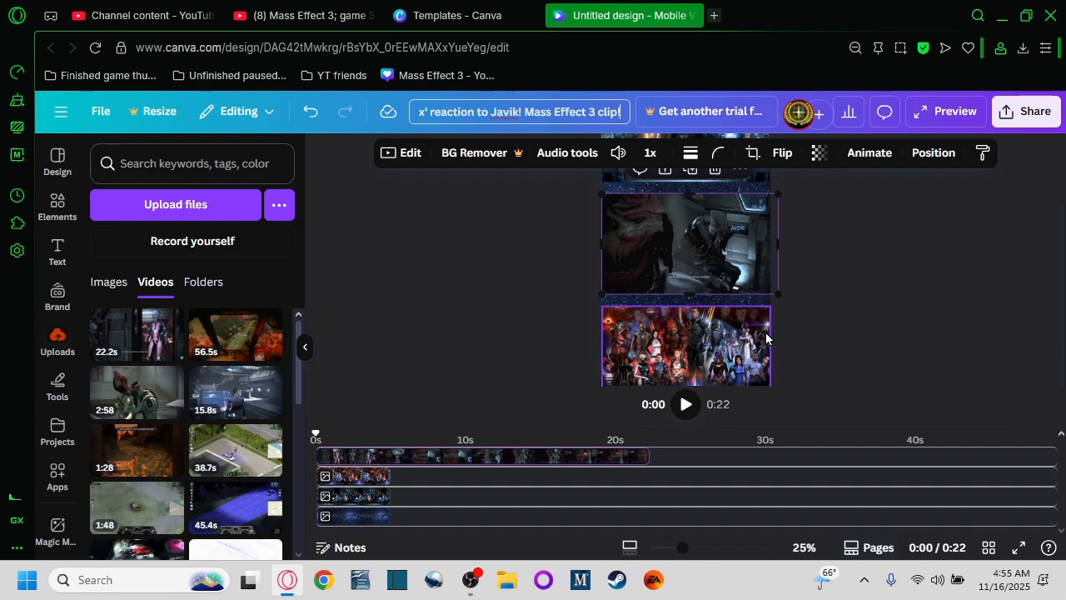
scroll(817, 327, up, 1)
scroll(821, 327, up, 3)
scroll(820, 326, down, 4)
right_click(700, 335)
mouse_move(700, 332)
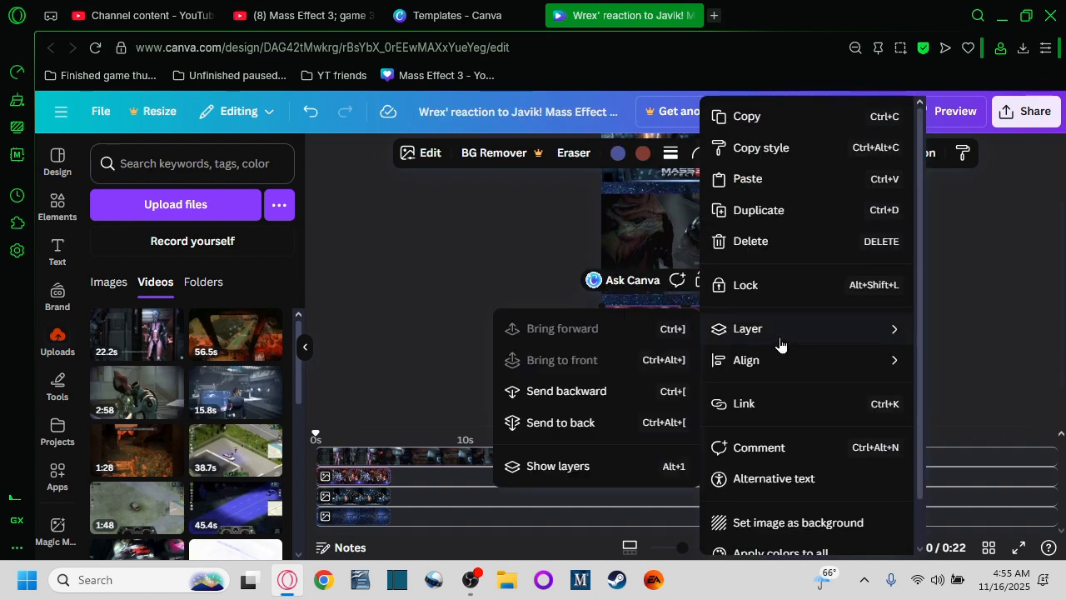
click(537, 315)
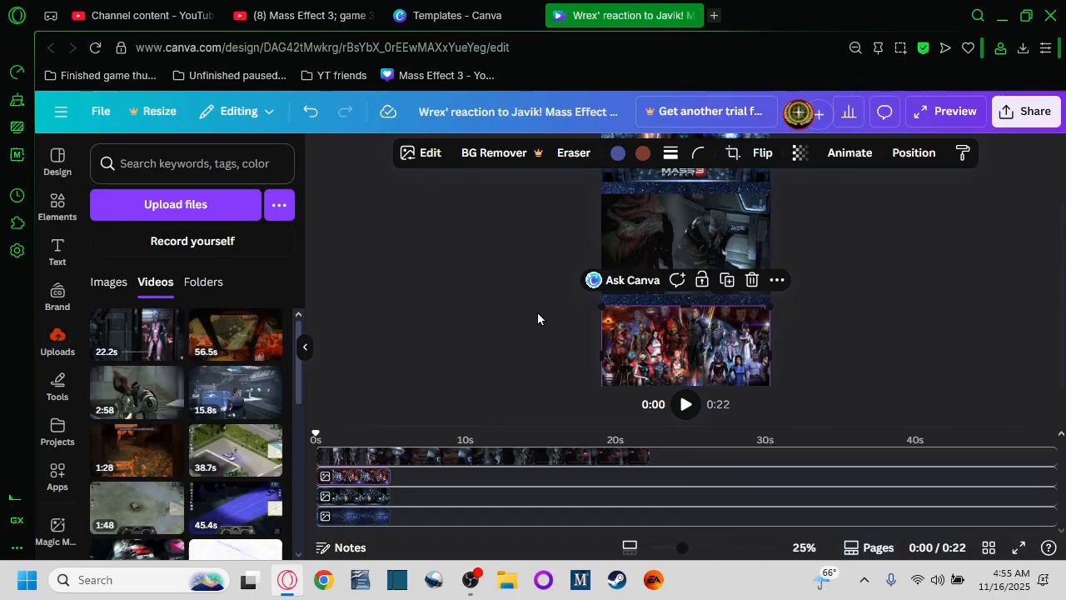
click(661, 311)
right_click(661, 311)
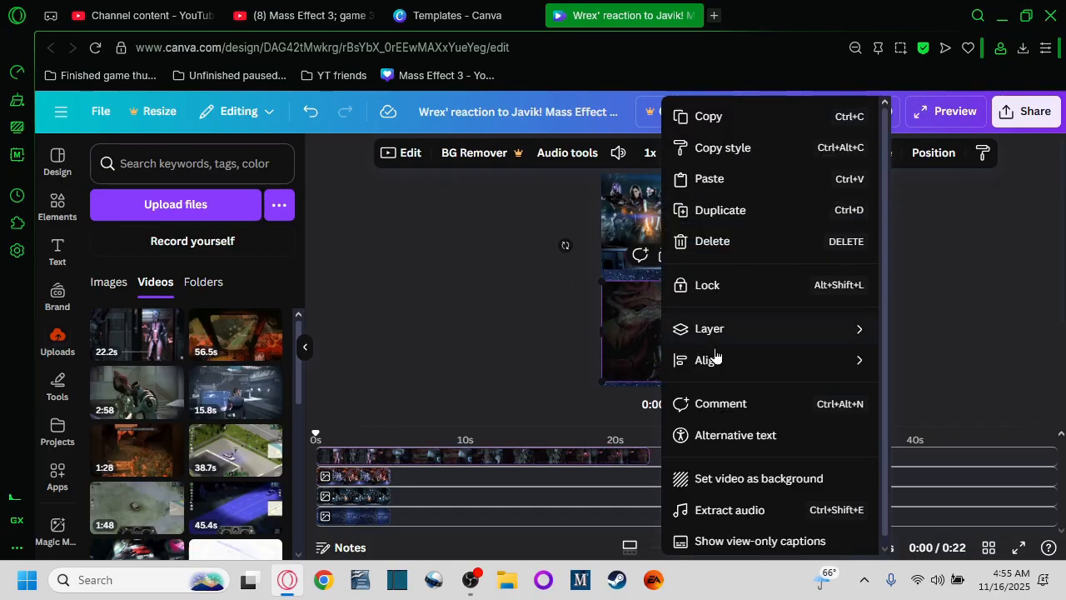
mouse_move(724, 362)
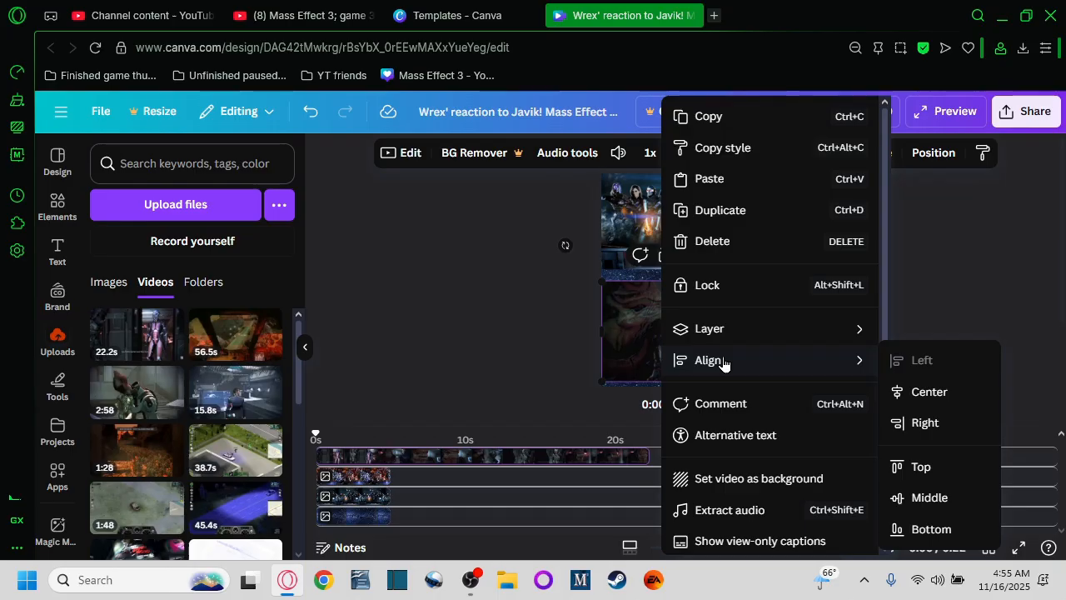
click(523, 339)
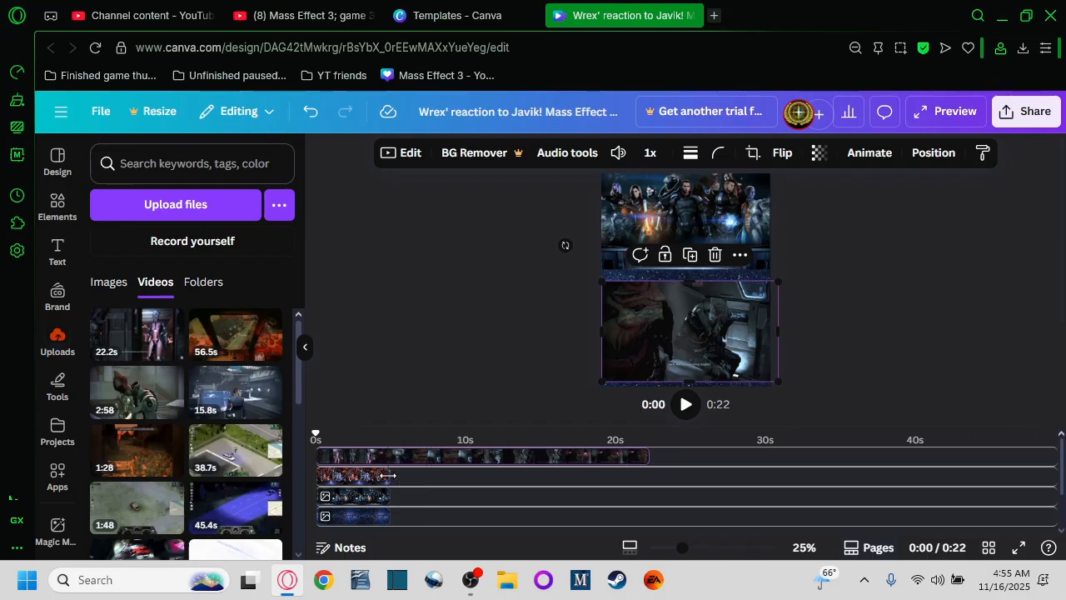
Step: Extend the three image layers on the timeline to match the 22-second video's length
drag(389, 476, 644, 482)
drag(392, 503, 644, 503)
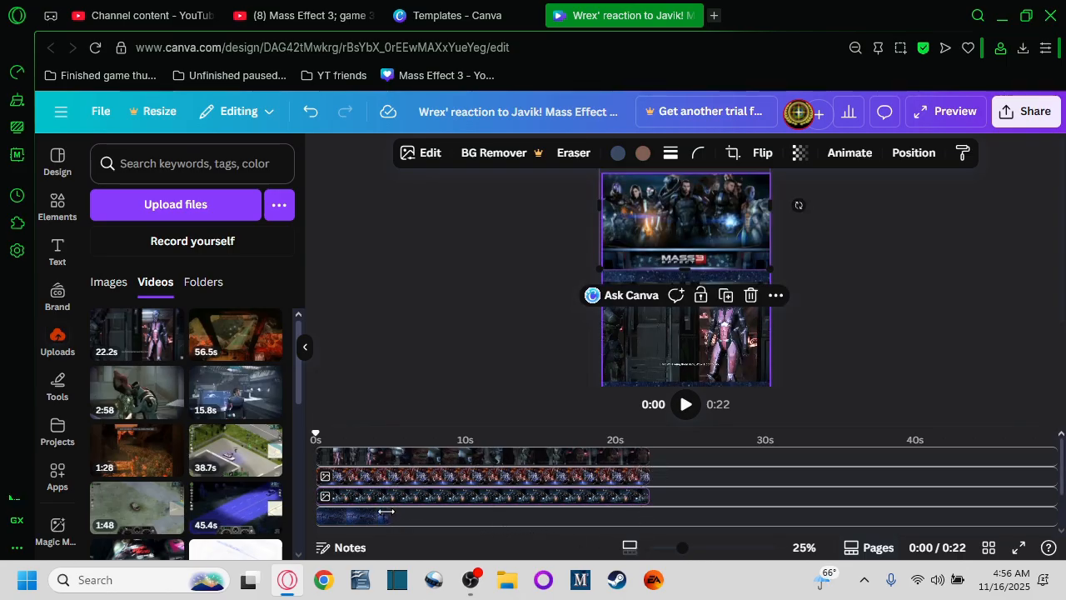
drag(386, 511, 646, 524)
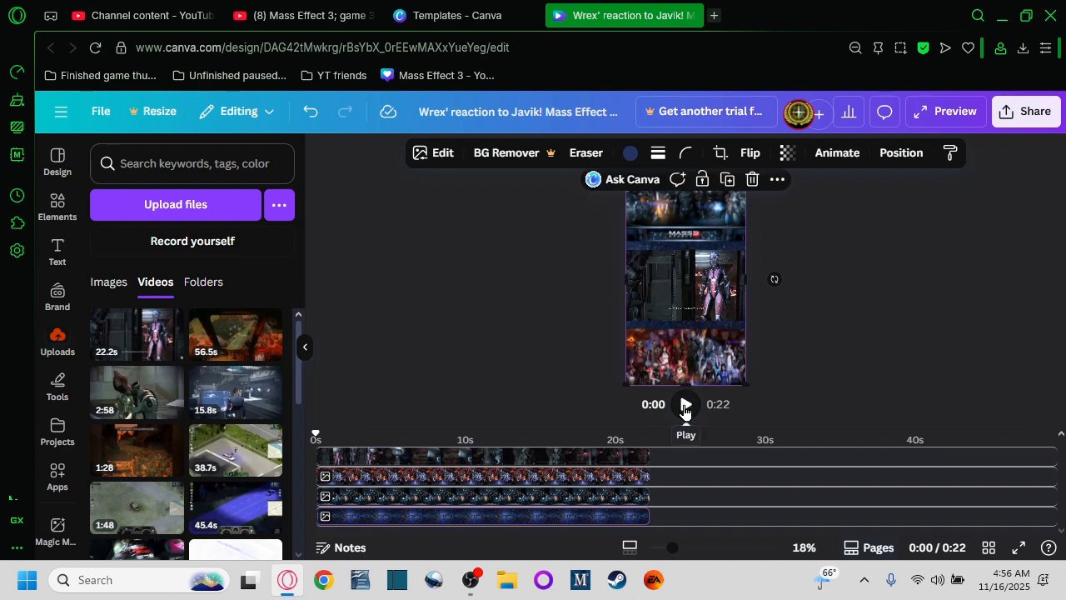
Step: Collapse the side panel and play the design to preview the combined video
click(306, 349)
key(ctrl+plus)
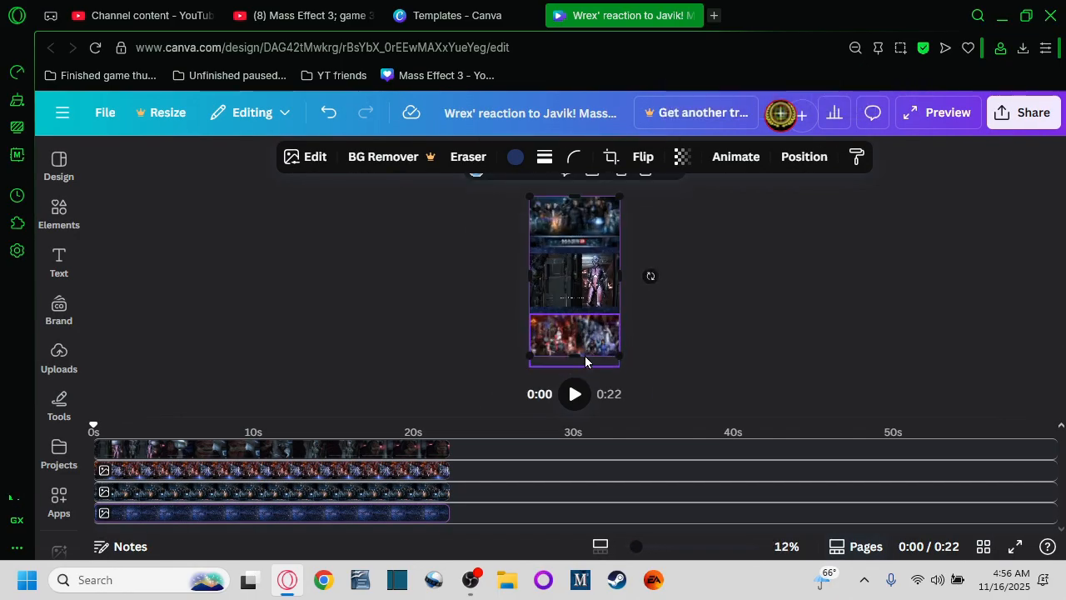
click(575, 394)
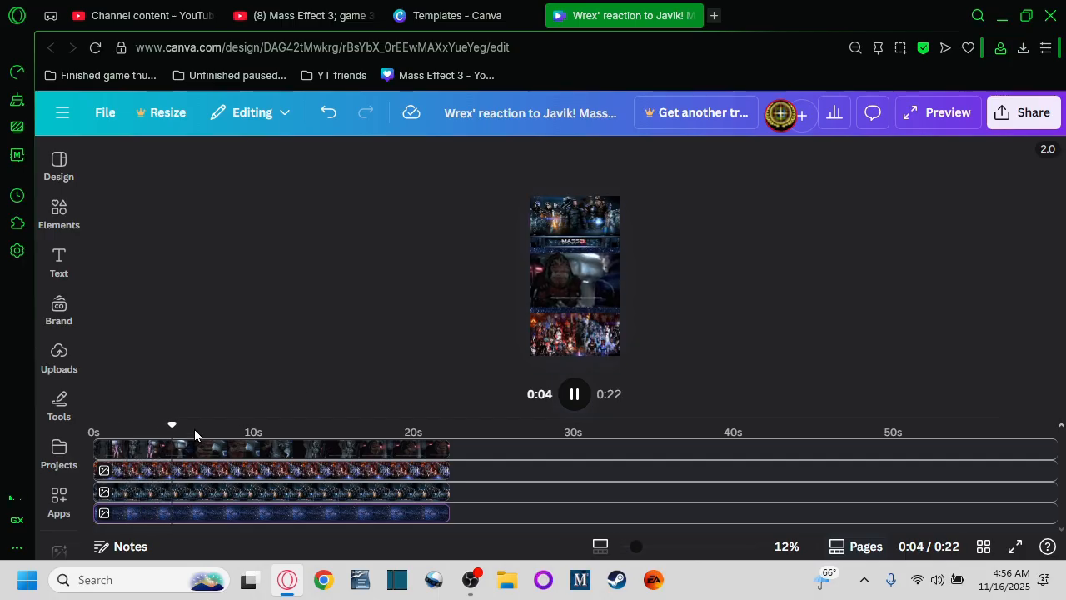
click(574, 395)
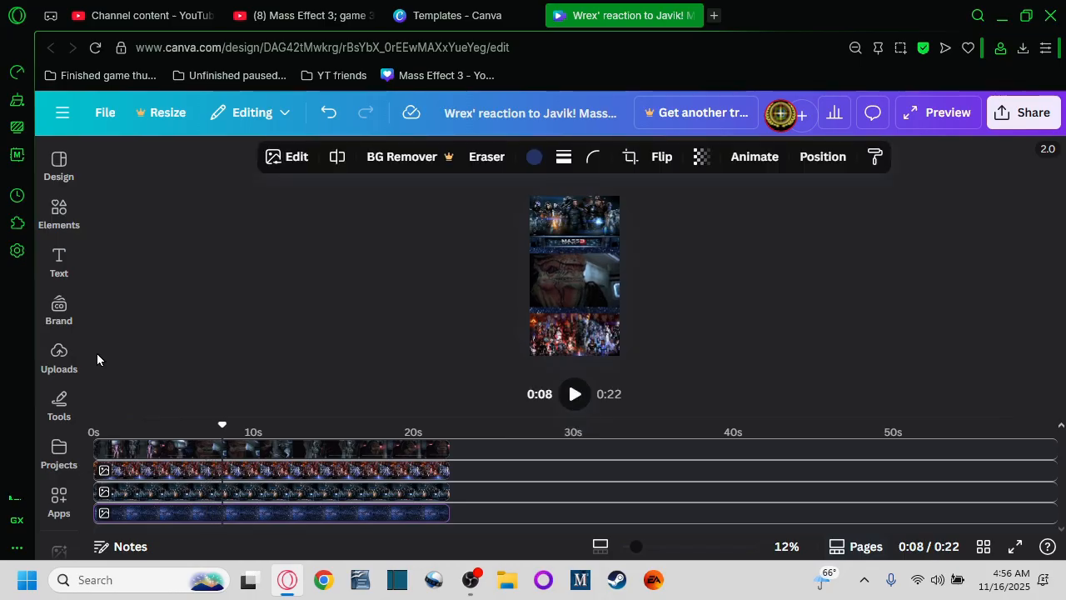
scroll(538, 299, up, 3)
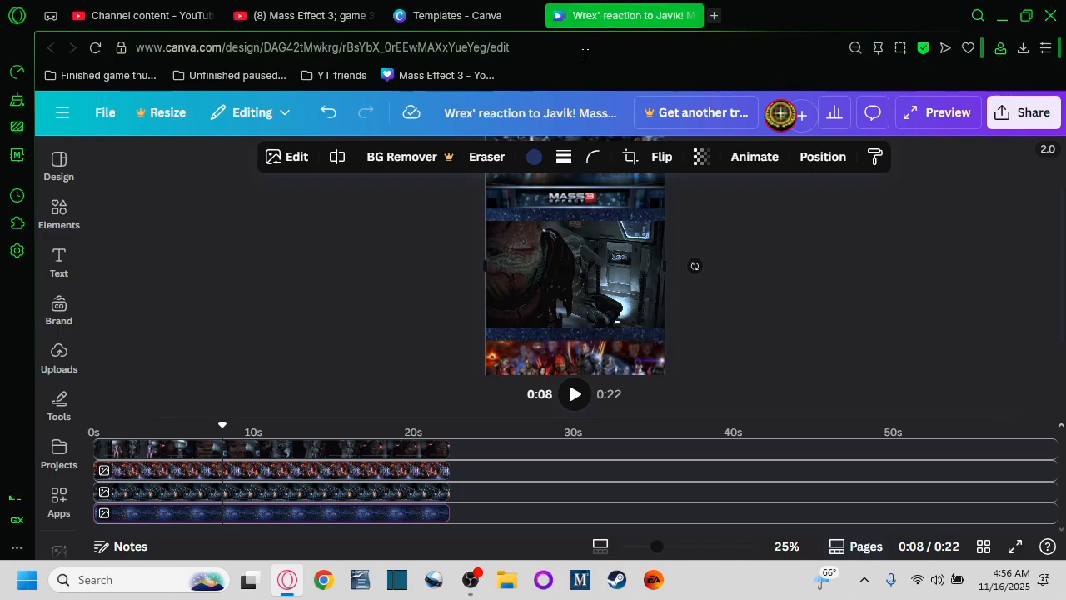
click(574, 393)
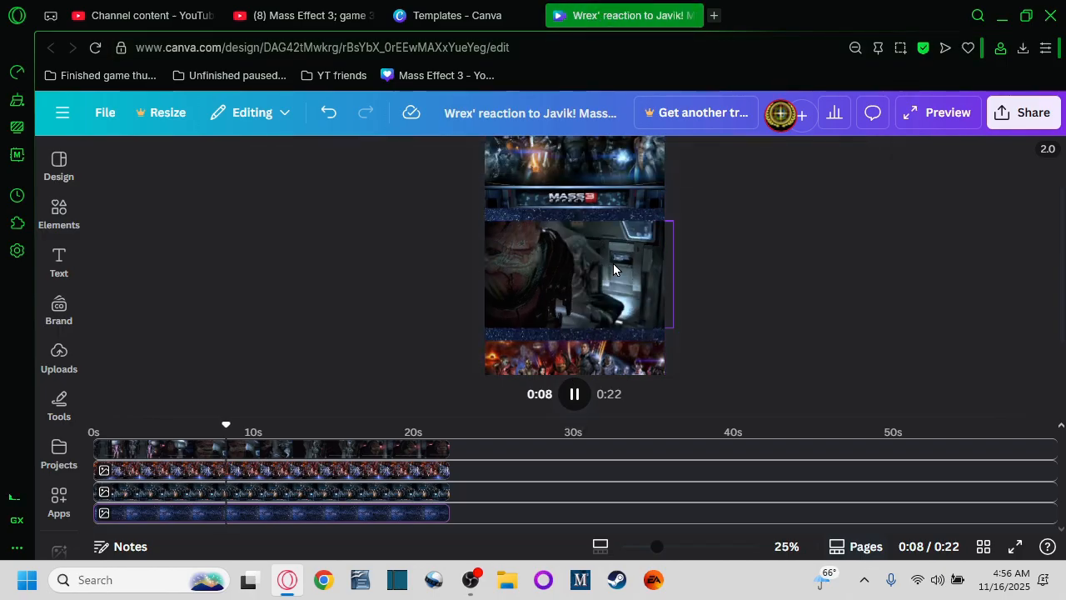
Step: Replay the design from the beginning to preview the combined video
click(574, 395)
drag(271, 421, 93, 425)
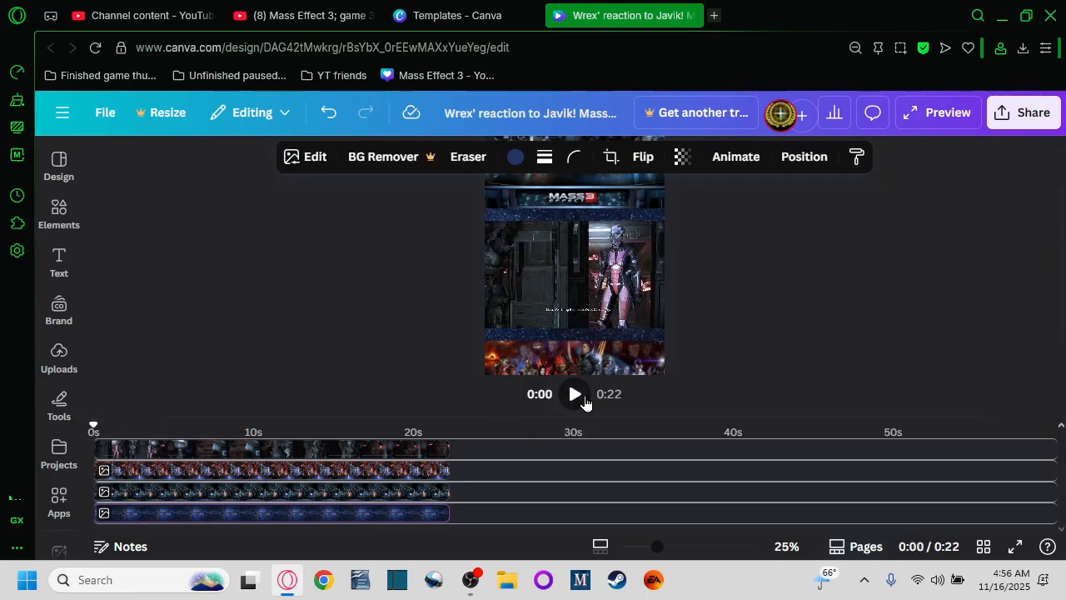
click(574, 395)
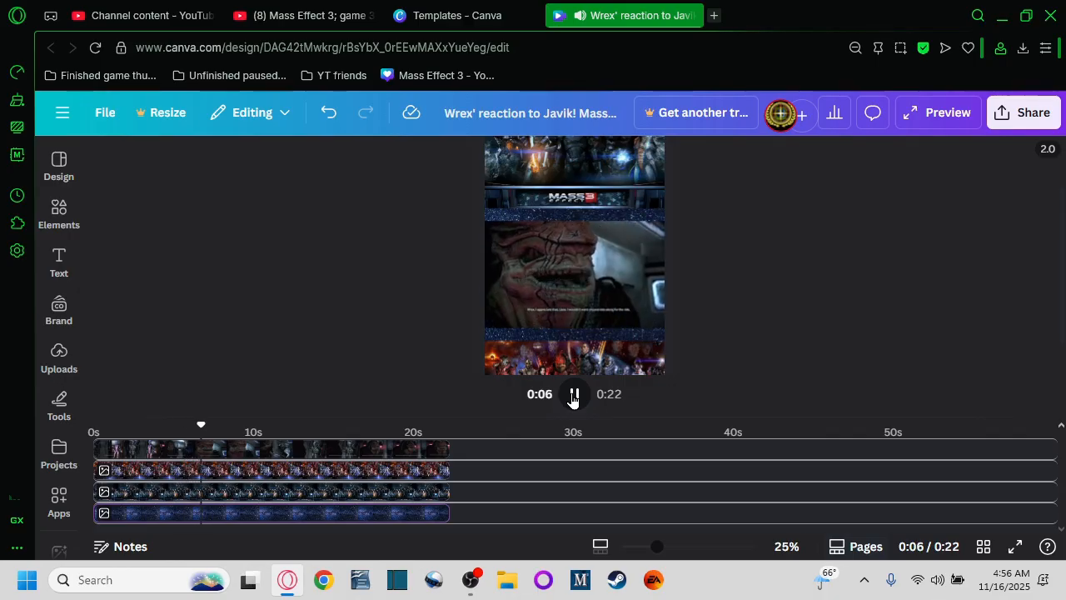
click(574, 395)
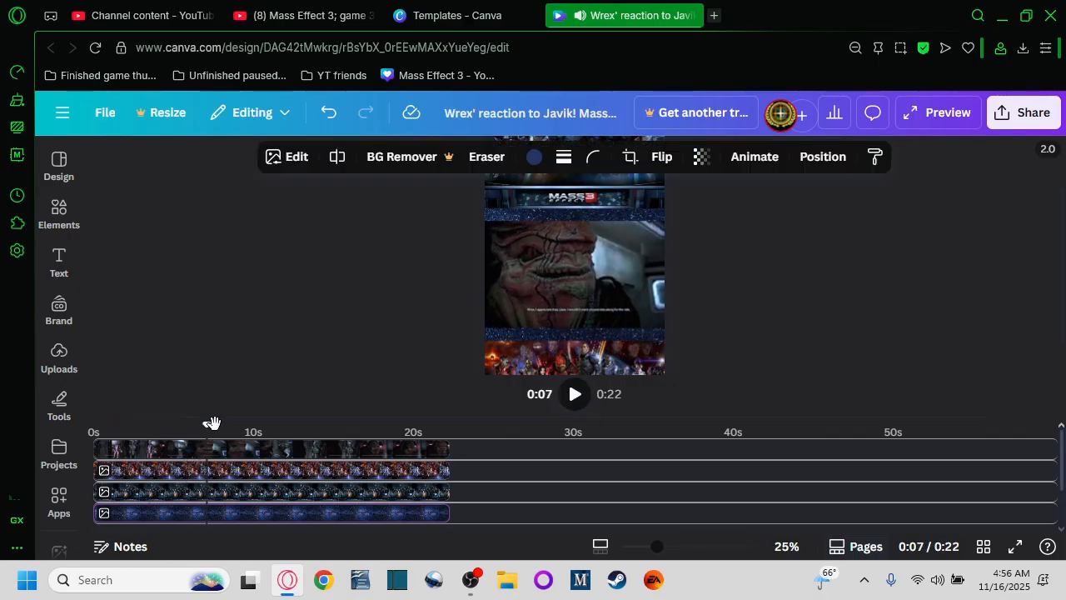
Step: Download the design as an MP4 video at 1080p quality
click(1017, 121)
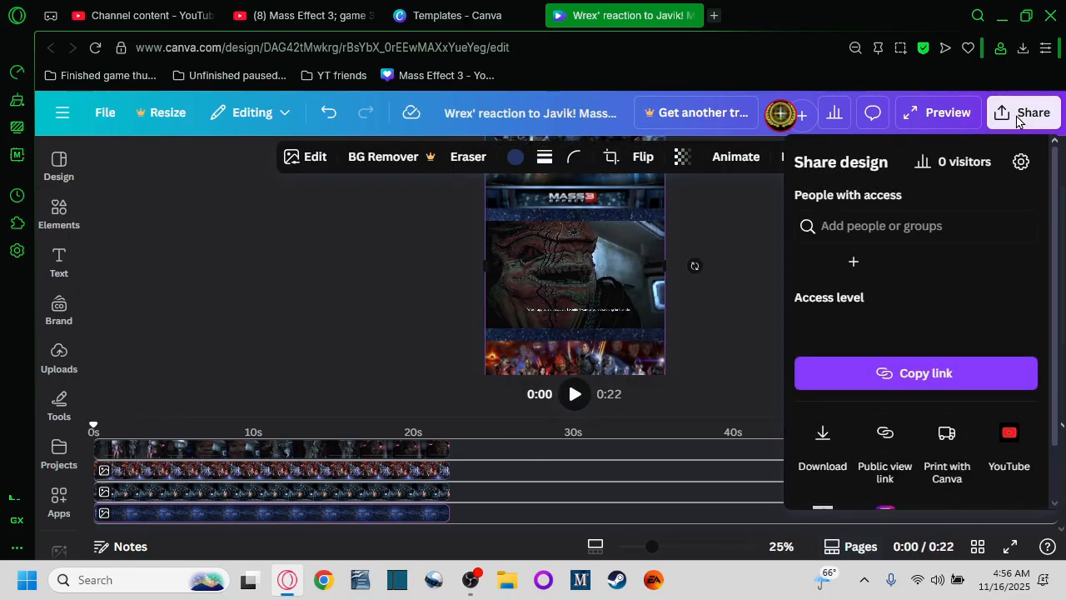
scroll(864, 436, down, 1)
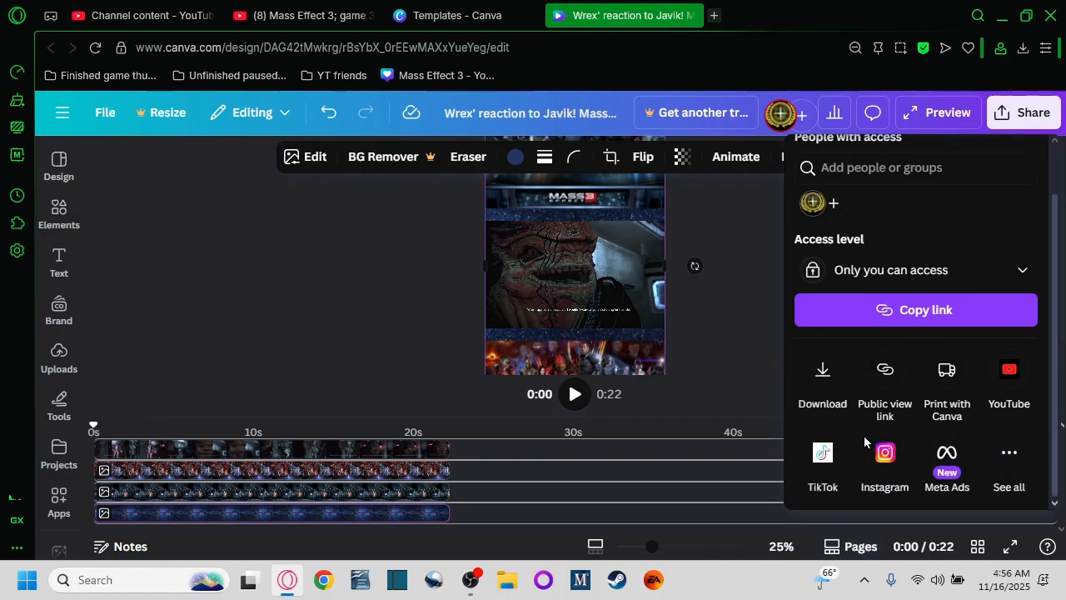
scroll(864, 270, up, 1)
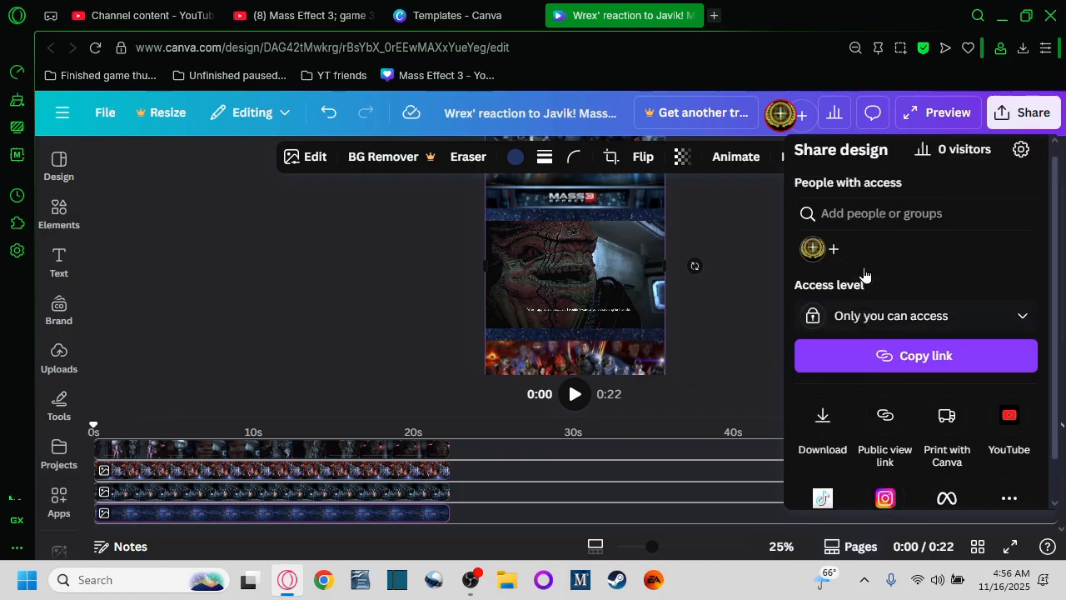
scroll(825, 367, down, 1)
click(822, 373)
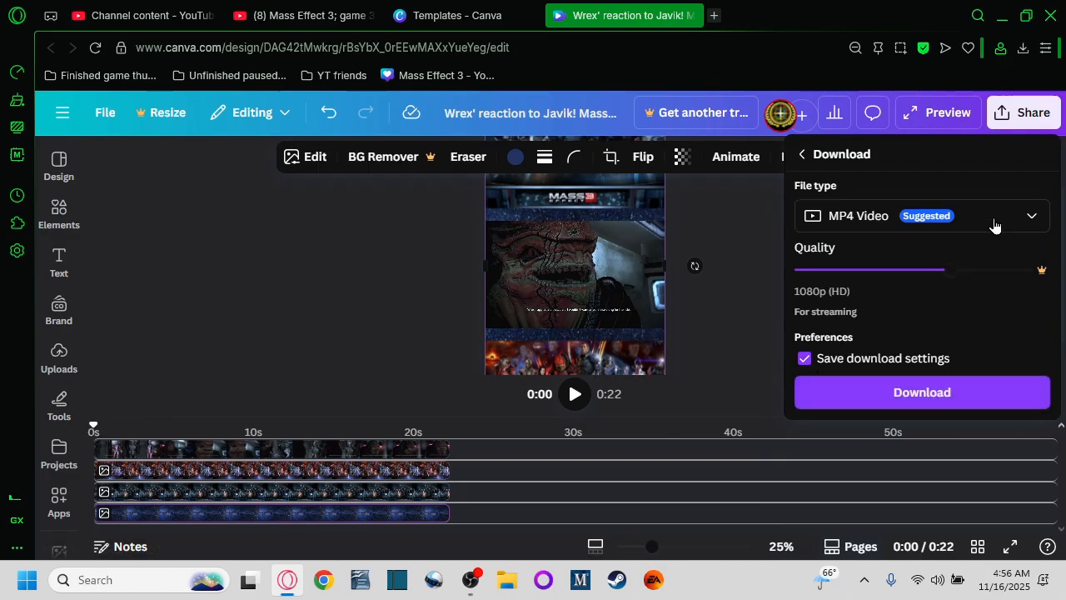
click(925, 396)
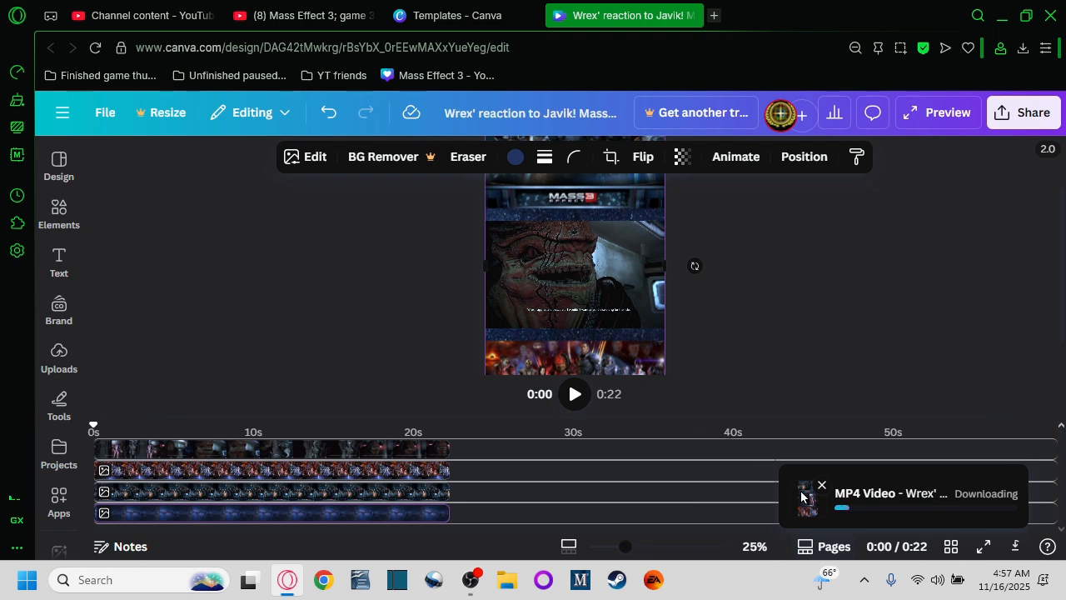
Step: Switch to YouTube Studio and open the dialog for uploading videos
click(125, 17)
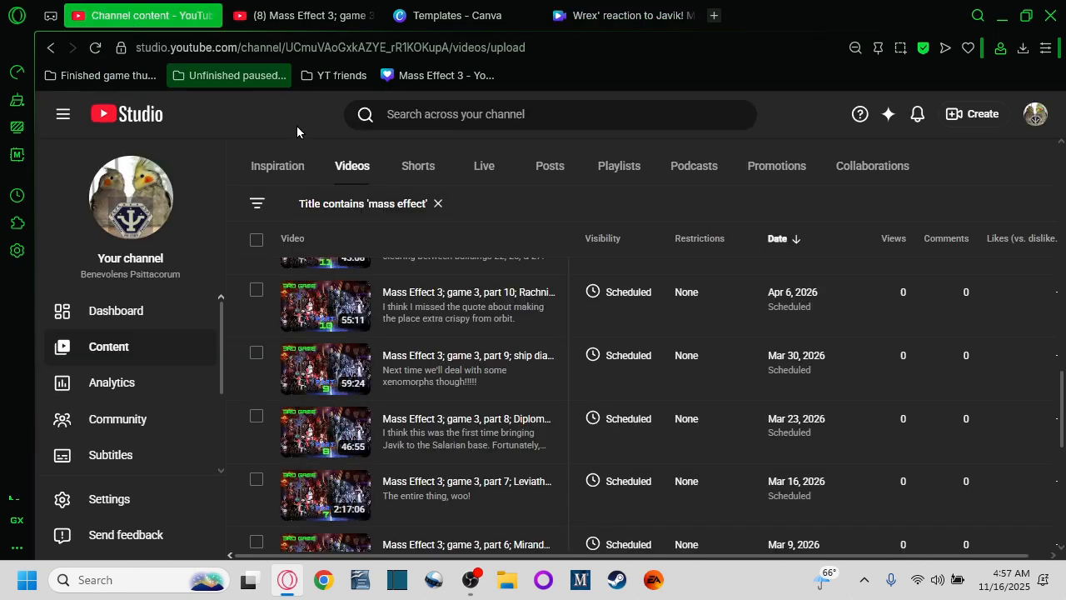
click(977, 113)
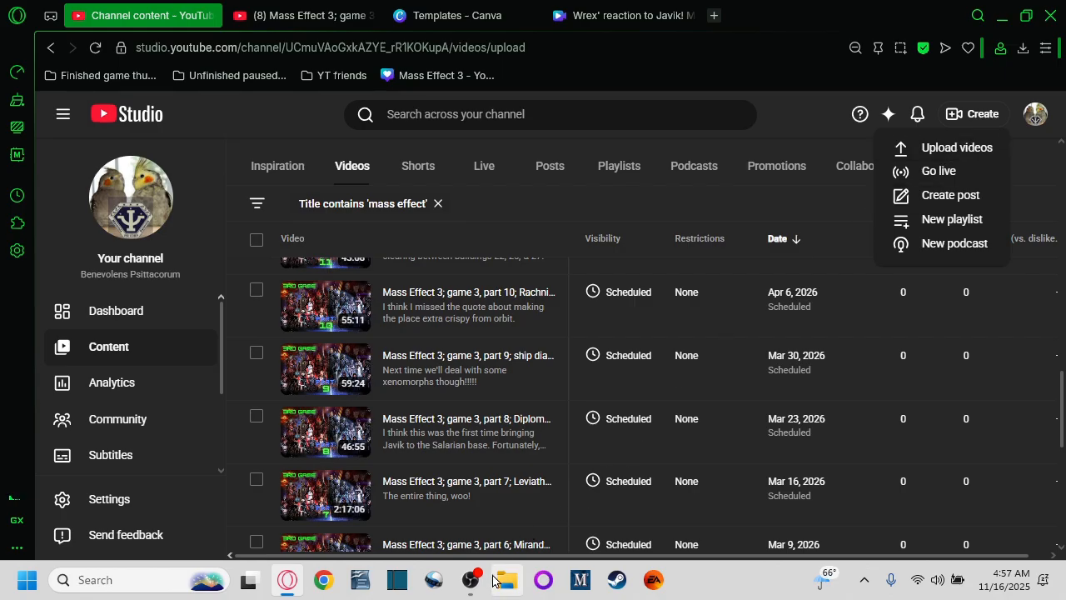
click(924, 148)
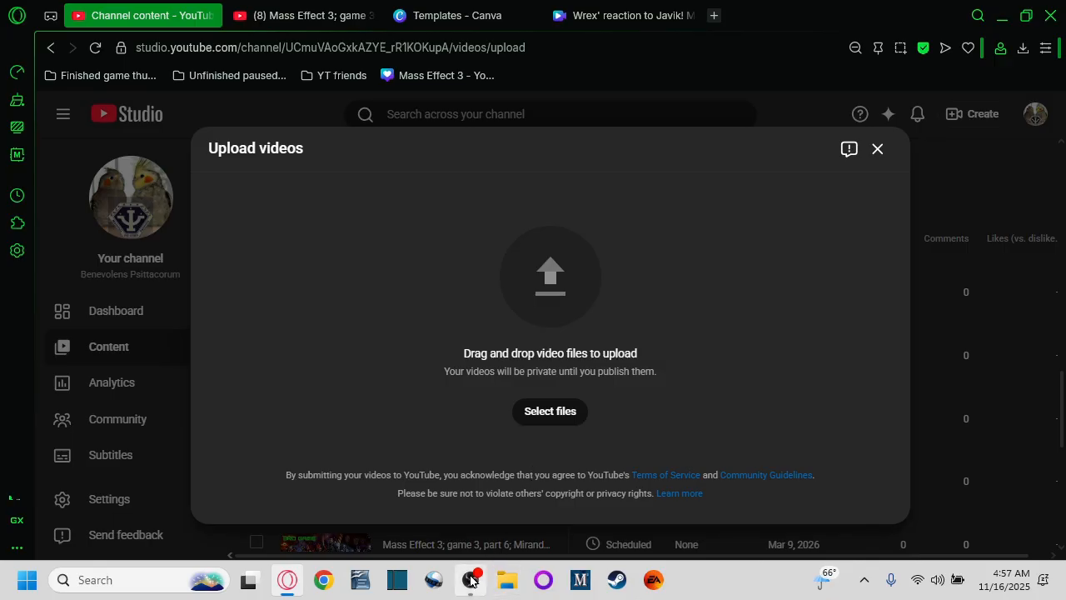
Step: Upload the downloaded Wrex' reaction to Javik! Mass Effect 3 clip.mp4 file in YouTube Studio
click(616, 15)
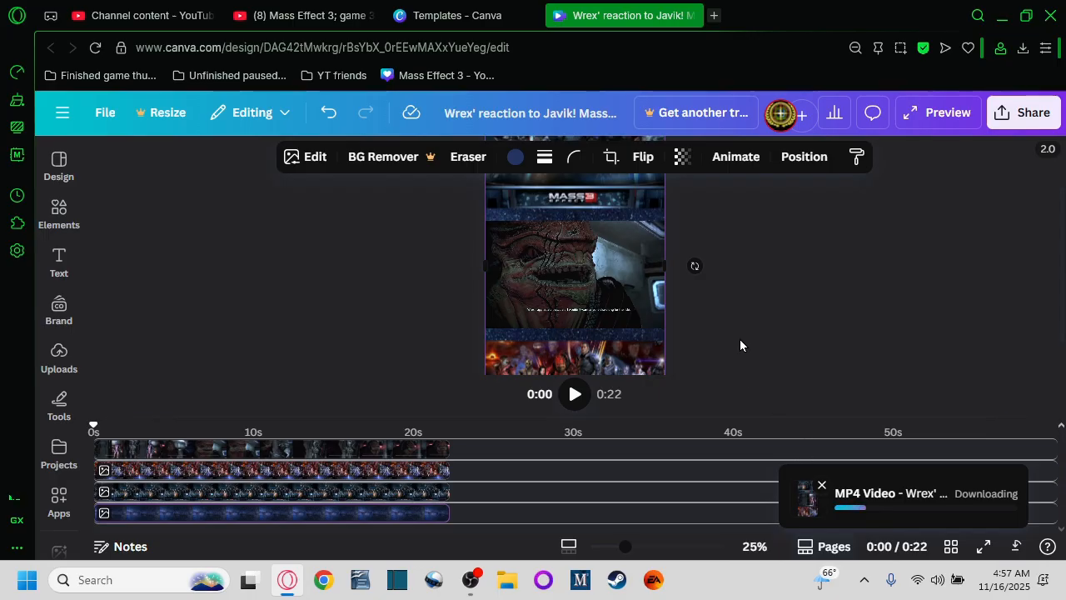
scroll(740, 338, down, 2)
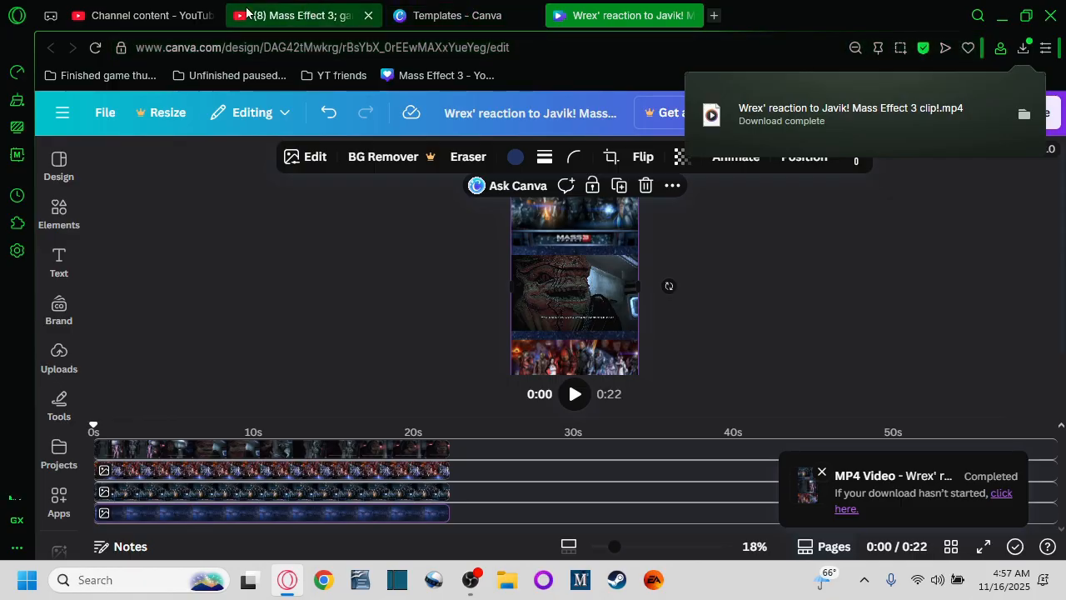
click(142, 8)
click(558, 410)
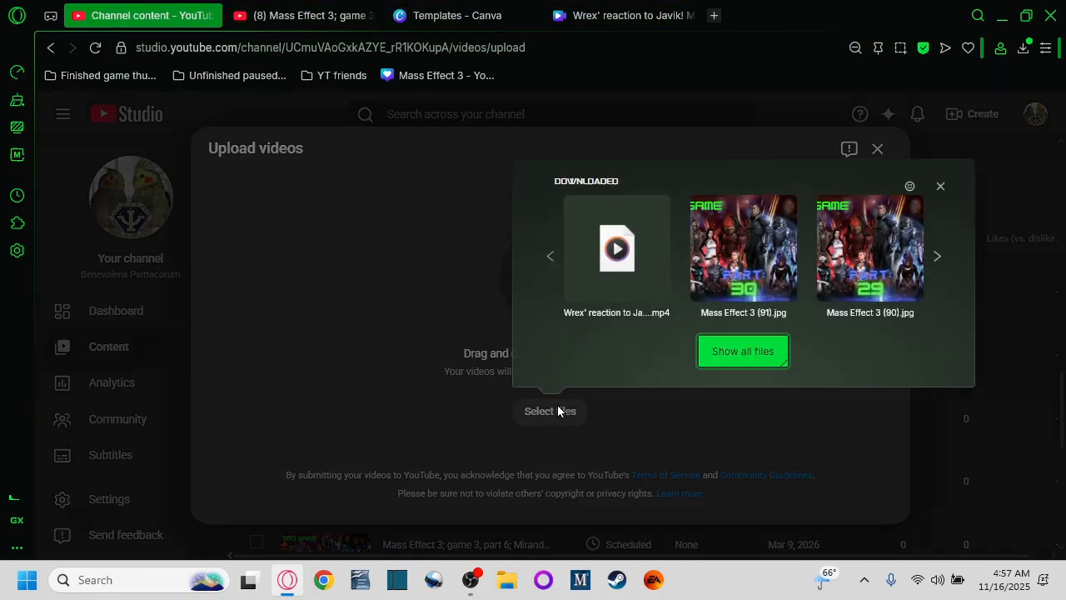
click(623, 260)
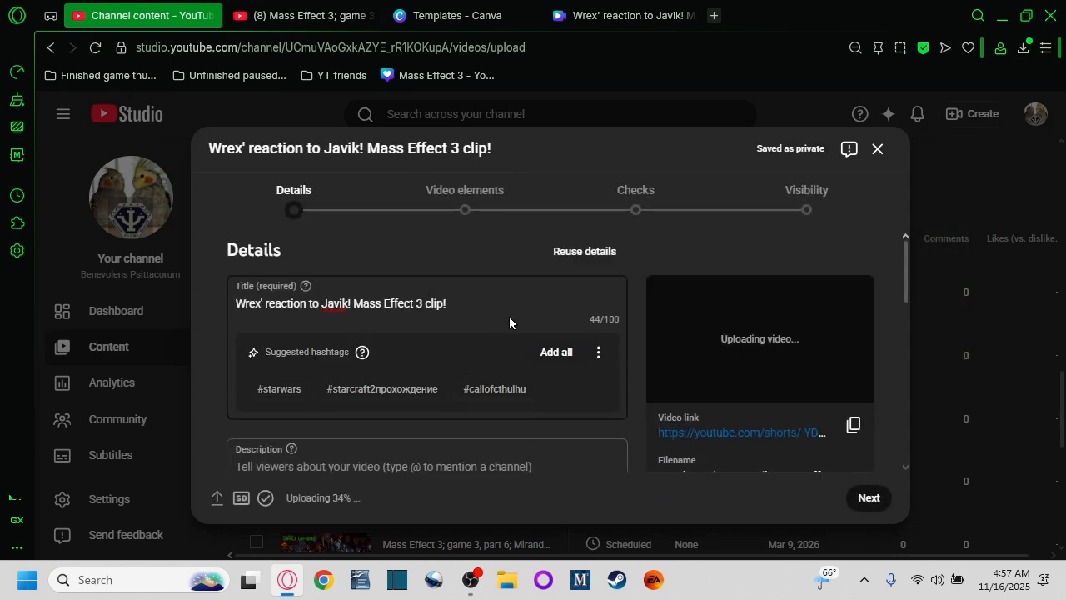
Step: Enter the video description It's like, who the heck is this?!
scroll(509, 323, down, 2)
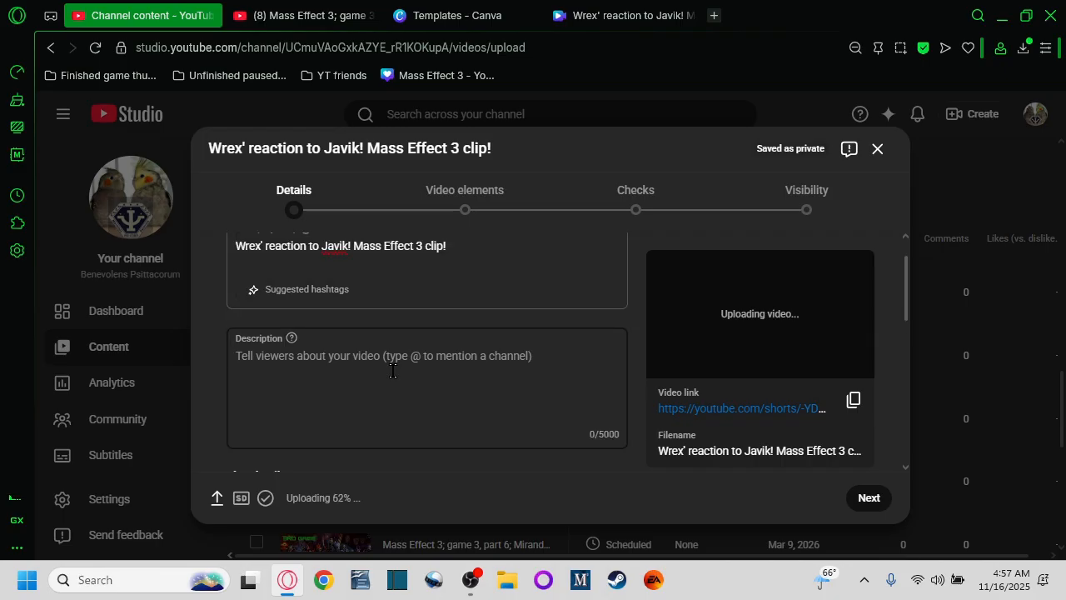
text(It)
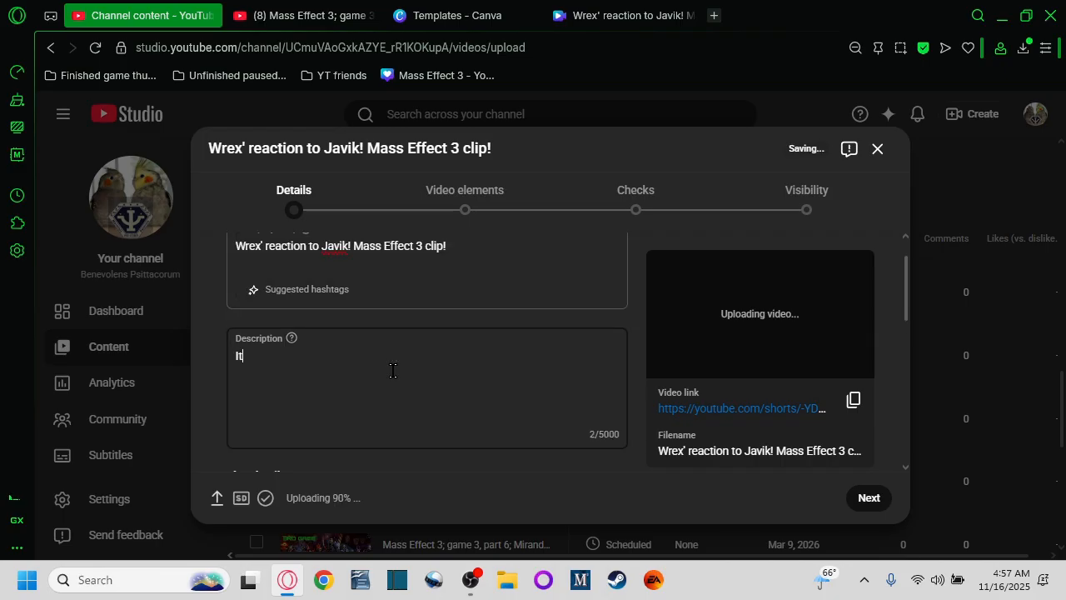
text('s like, who the heck is this?!)
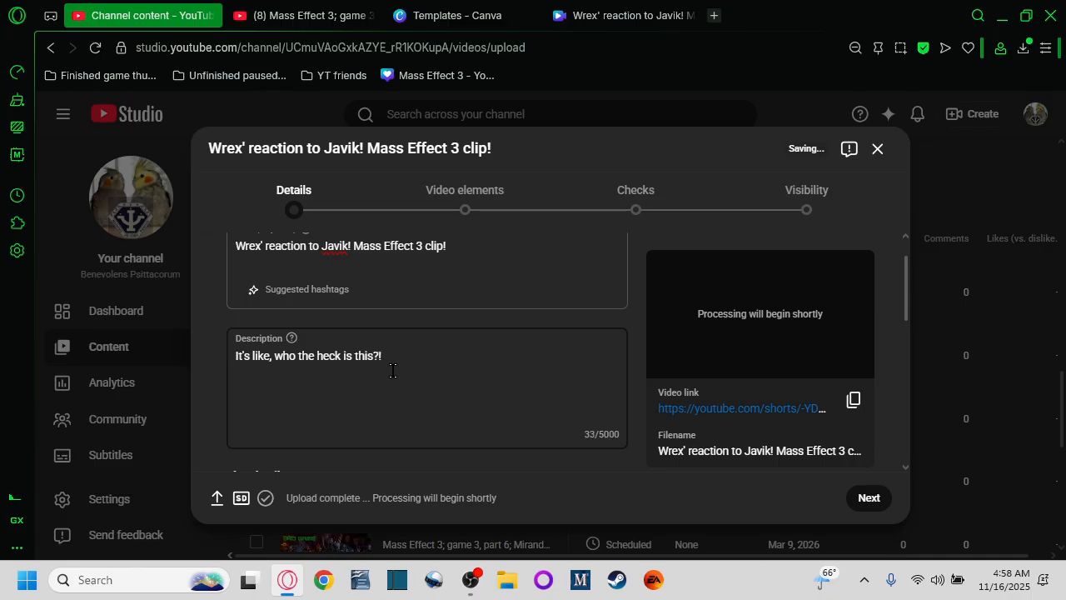
Step: Add the video to the Sci-Fi Quotes playlist
scroll(392, 369, down, 3)
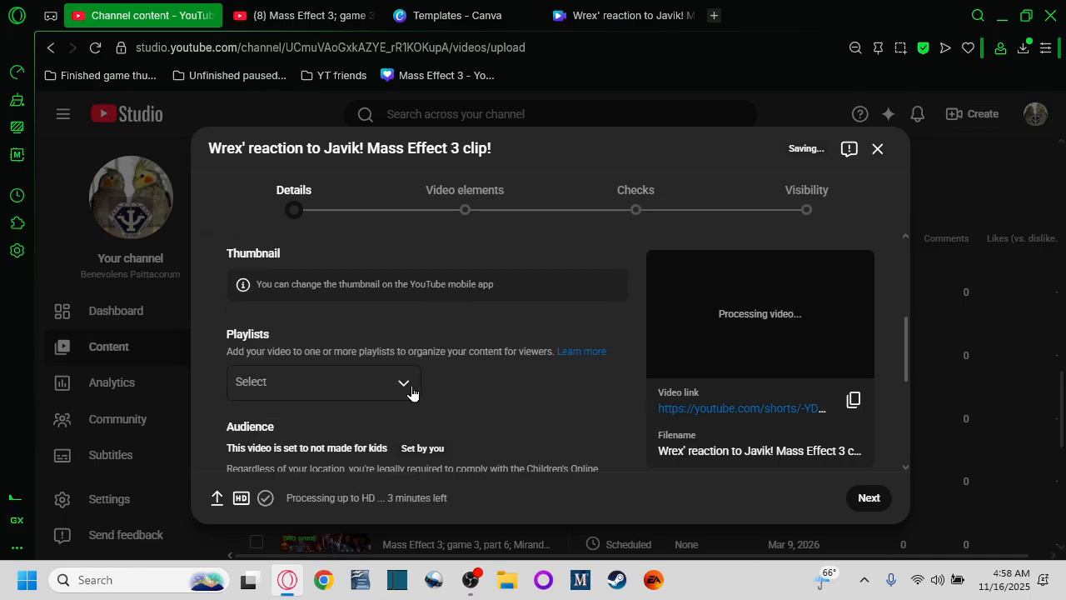
click(405, 383)
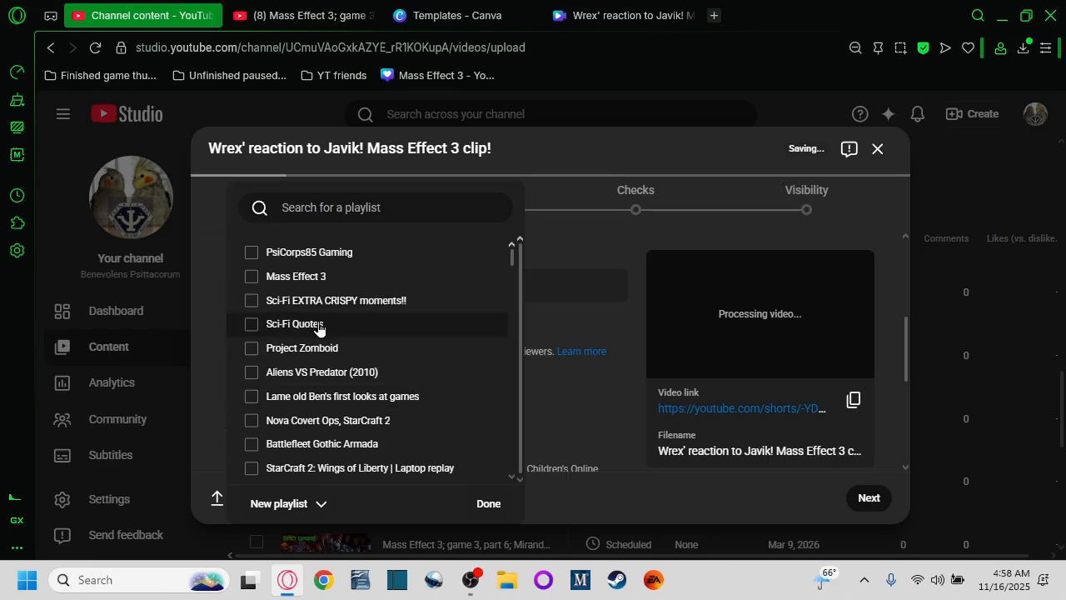
click(320, 326)
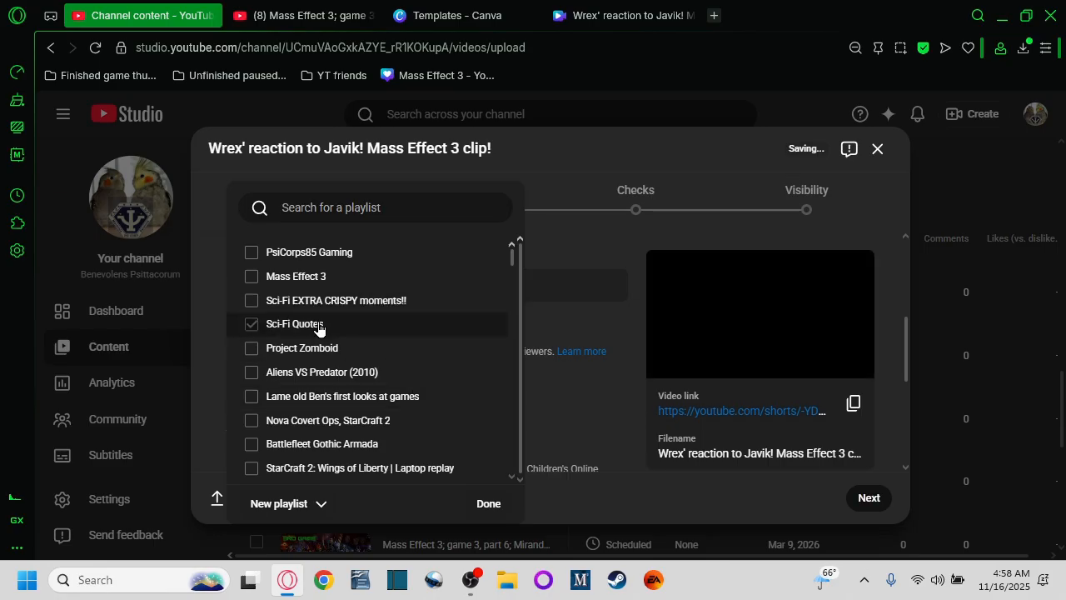
click(490, 503)
Step: Expand the additional options and look through the upload detail settings
scroll(556, 393, up, 5)
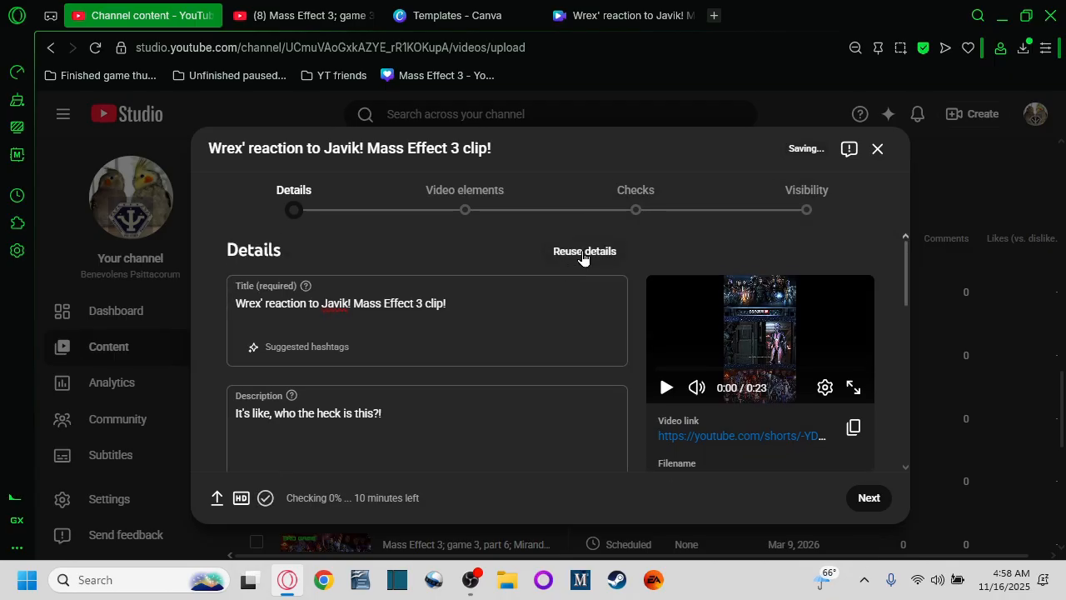
scroll(564, 266, down, 5)
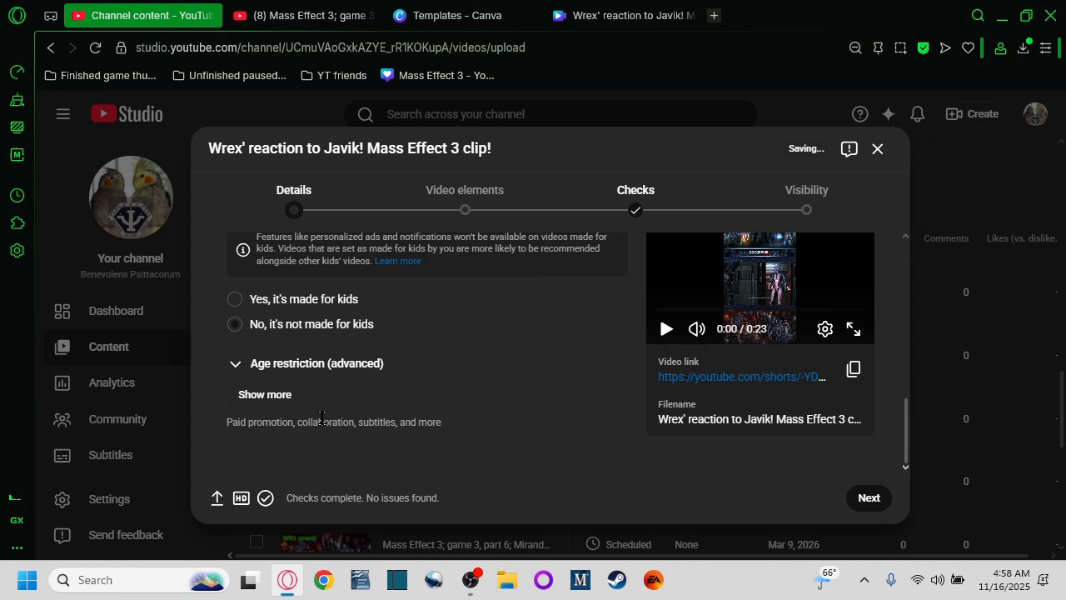
click(271, 397)
scroll(387, 385, down, 6)
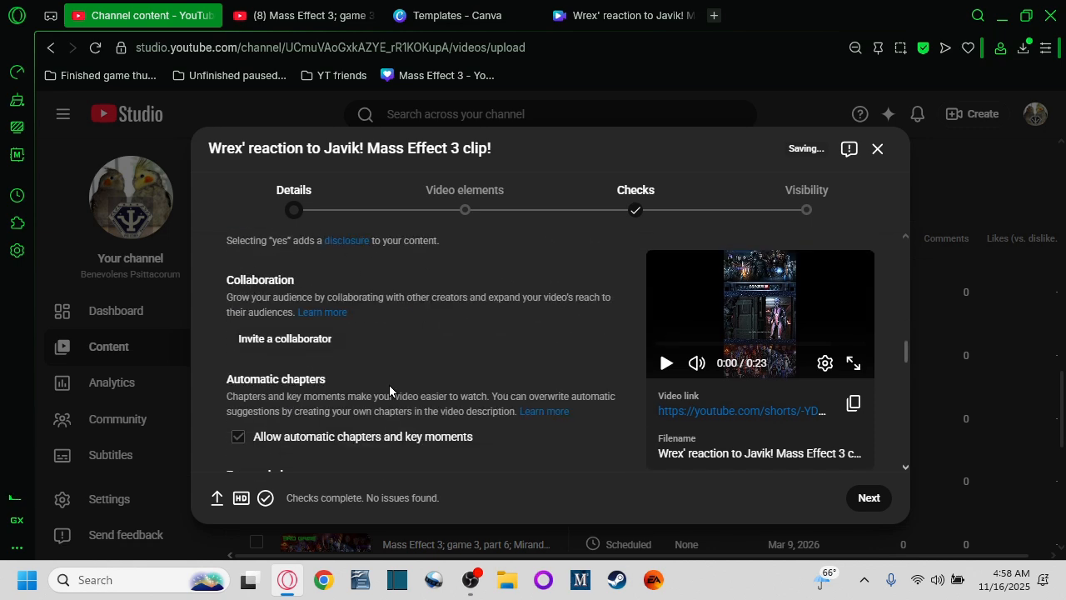
scroll(389, 384, up, 10)
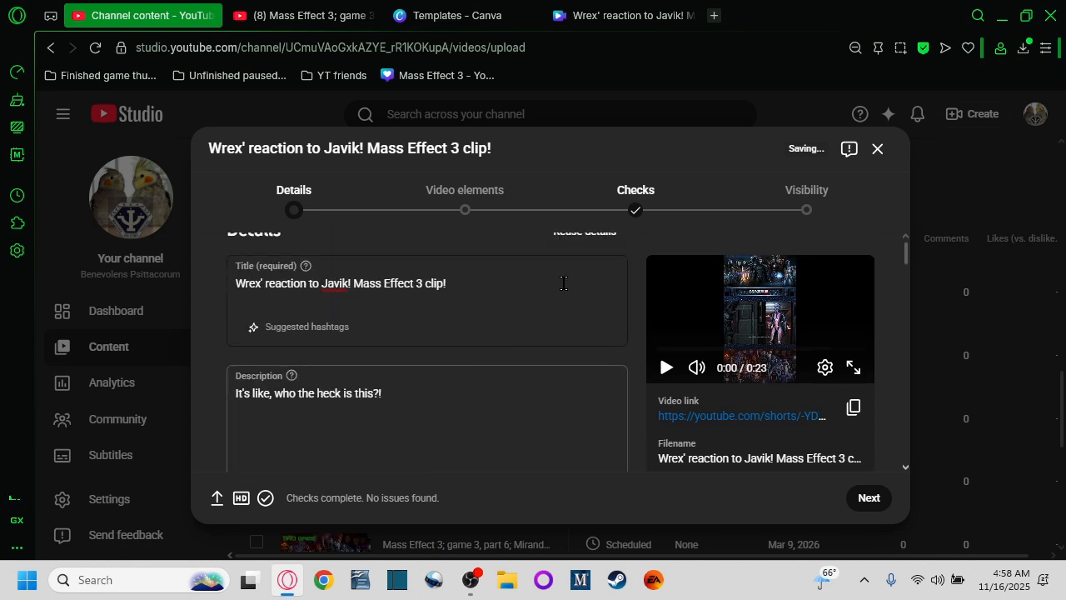
Step: Reuse details from the Mass Effect 3 part 29 video, leaving out its title and description
click(587, 256)
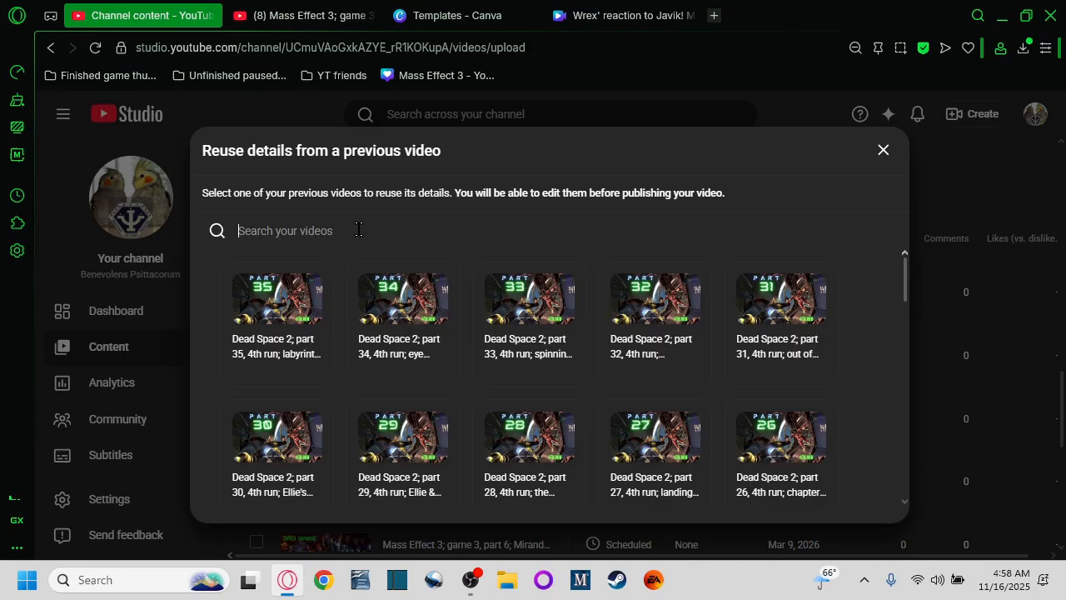
text(effec)
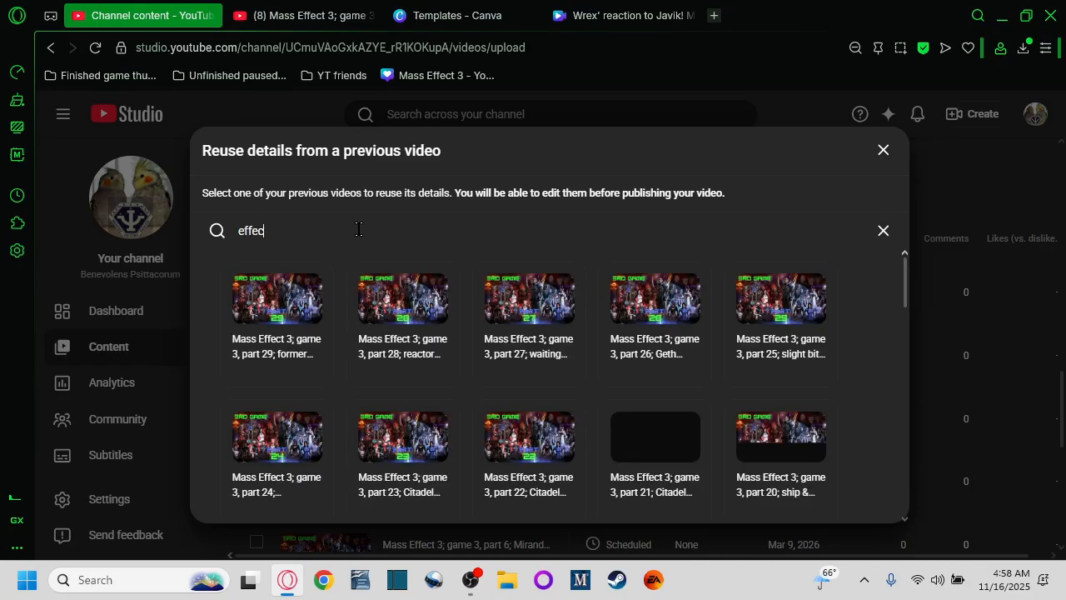
text(t)
click(264, 296)
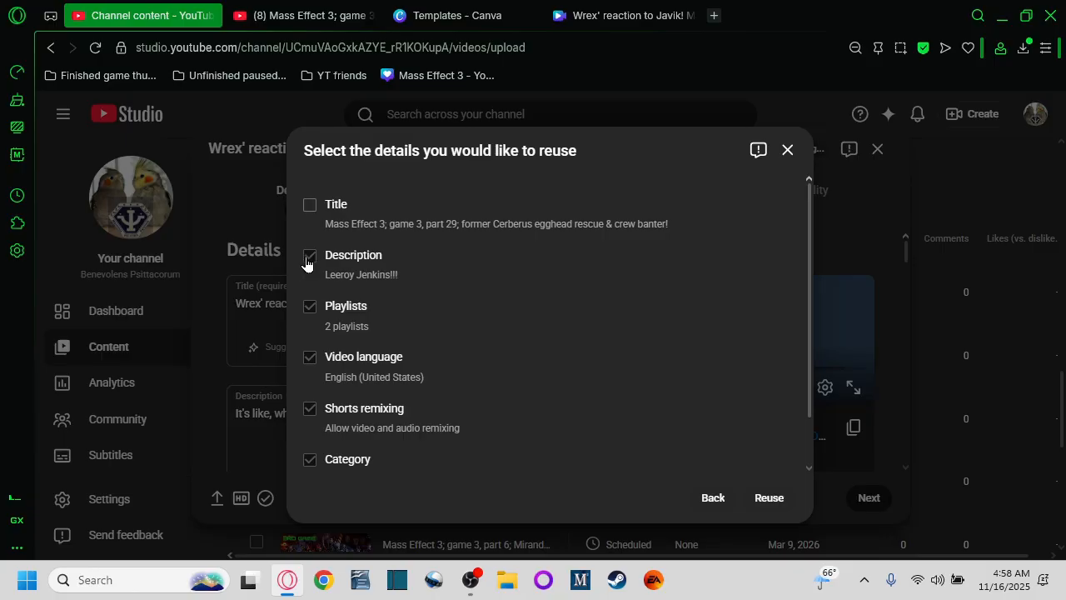
scroll(556, 309, down, 1)
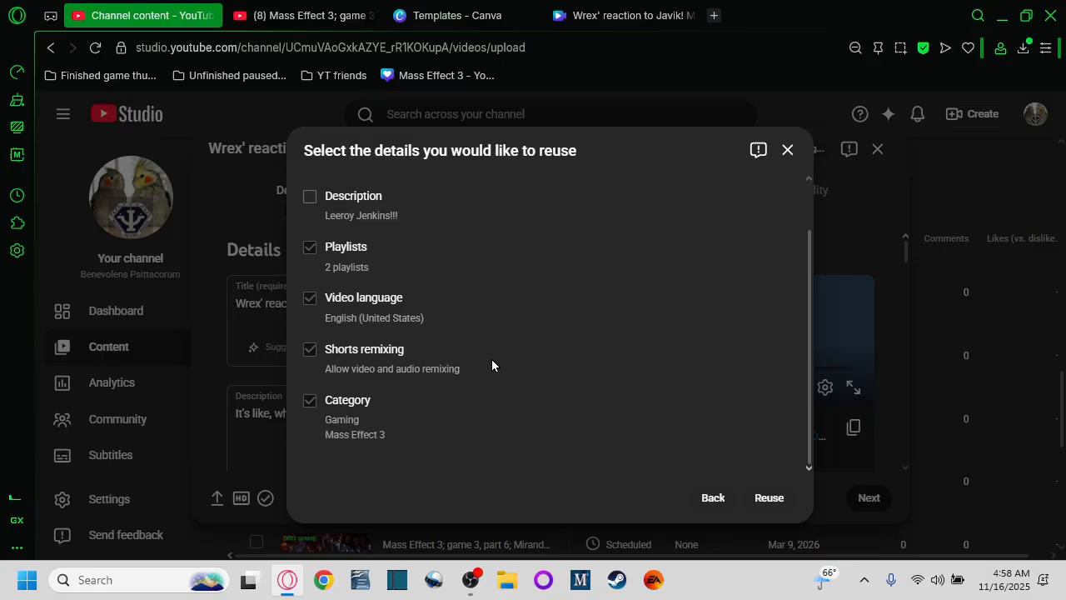
click(768, 500)
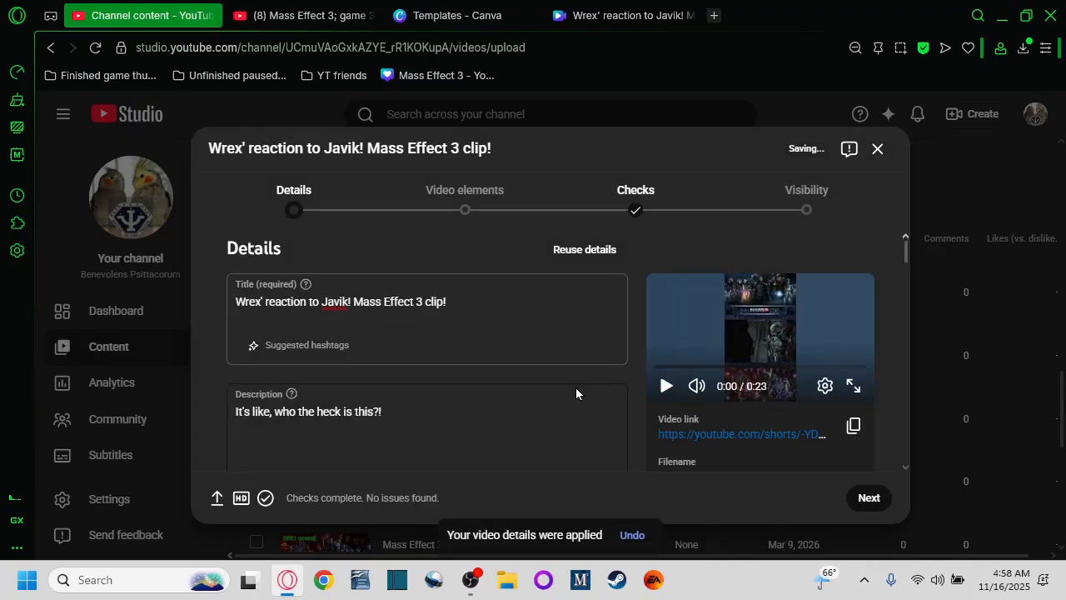
Step: Review the selected playlists and the filled-in upload details
scroll(542, 385, down, 5)
click(403, 333)
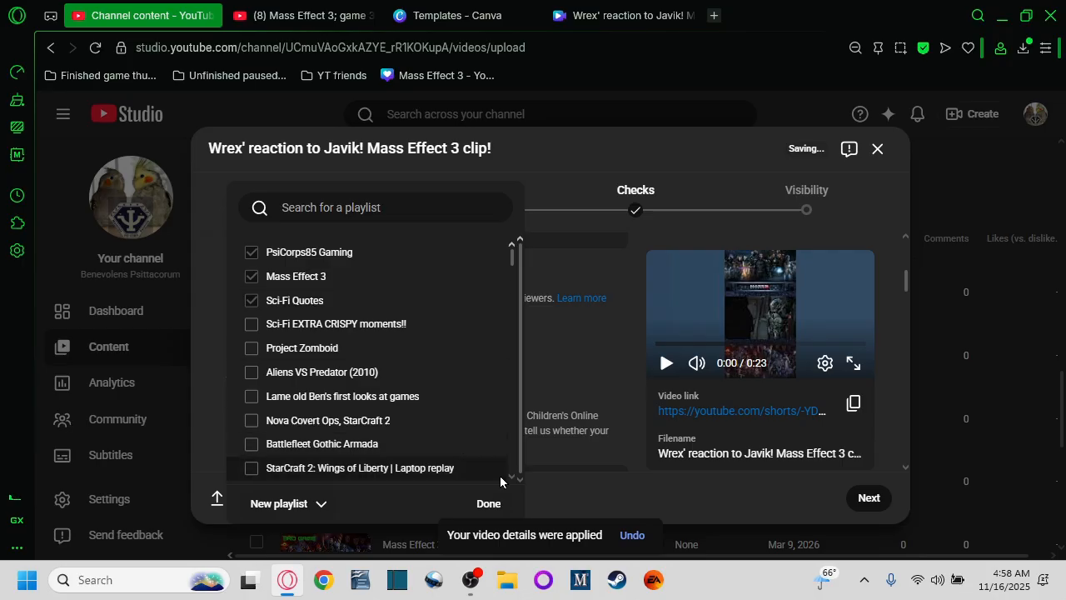
click(488, 503)
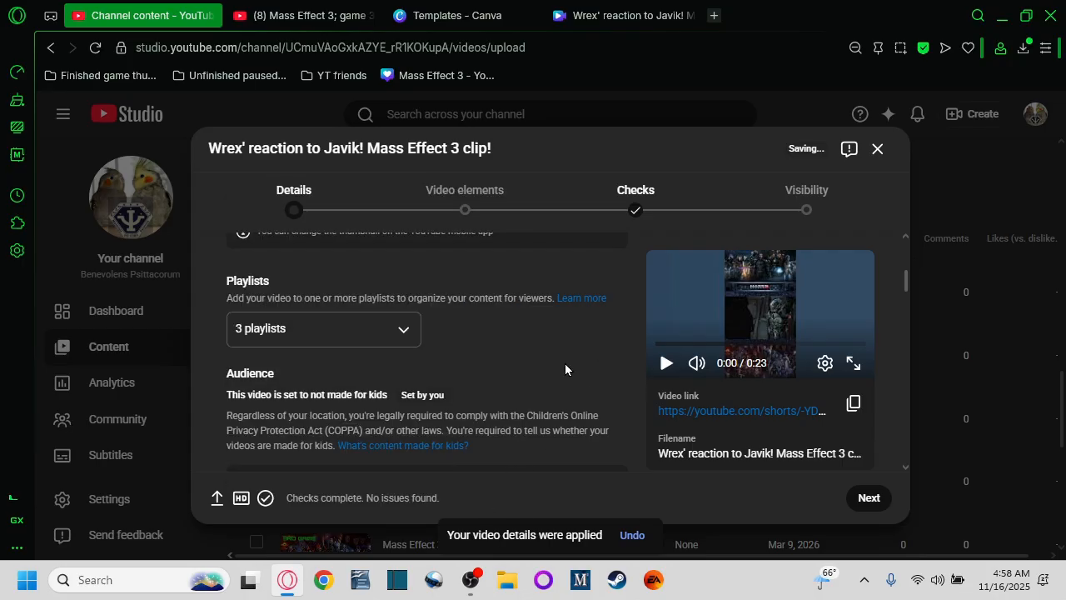
scroll(565, 369, up, 3)
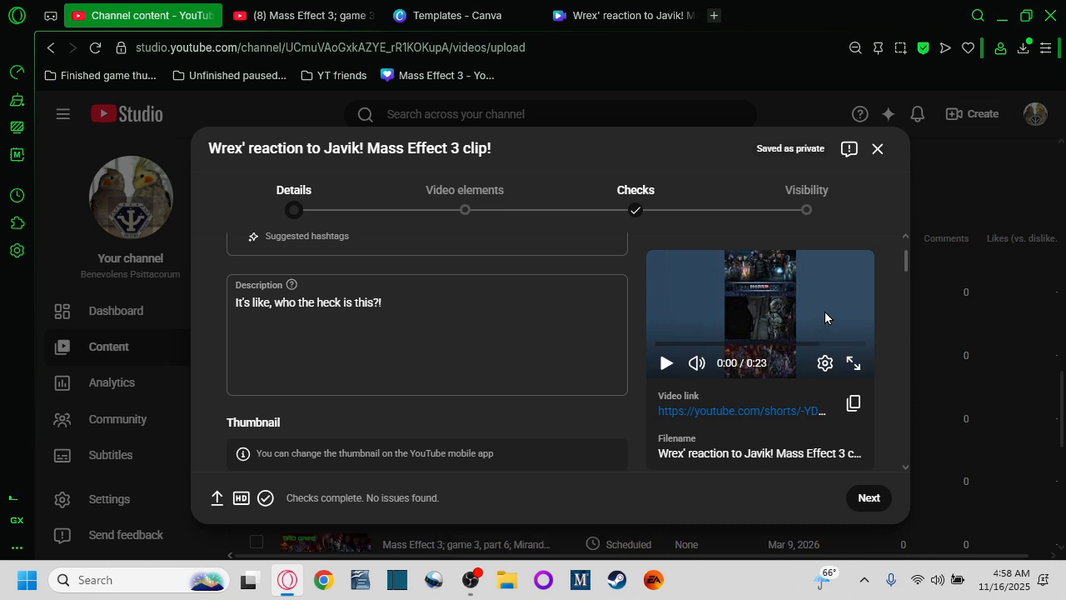
scroll(825, 312, up, 2)
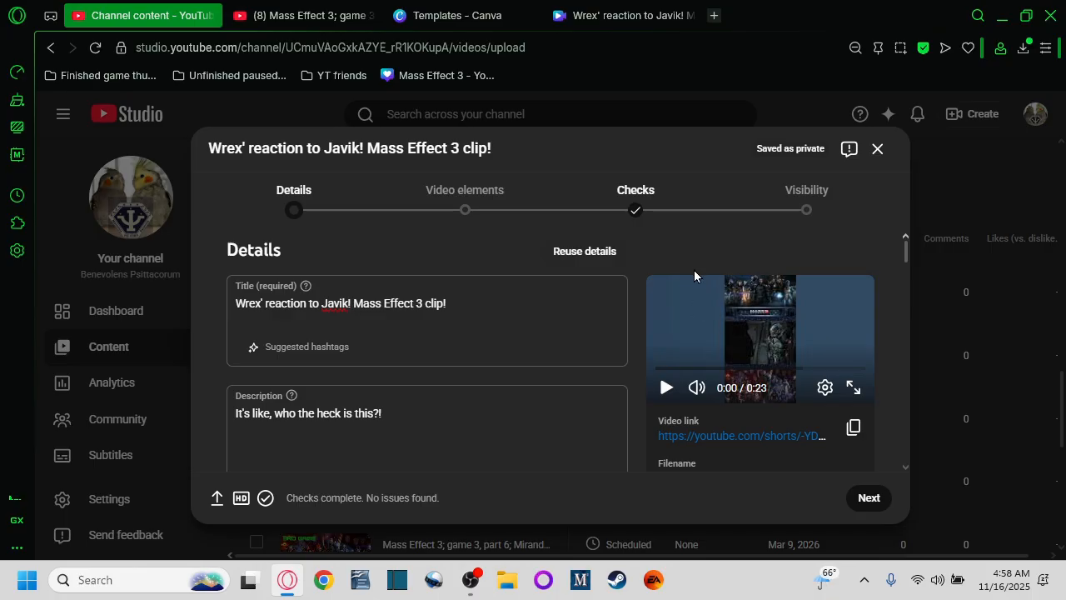
scroll(588, 369, down, 3)
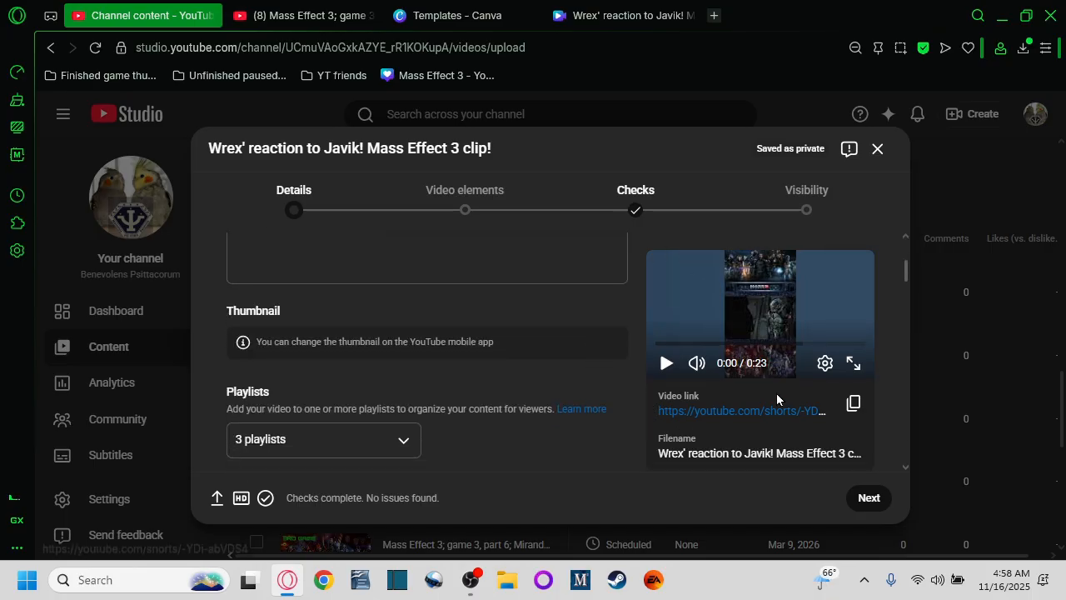
Step: Advance the upload to the Visibility step and review the Public and Schedule publishing options
scroll(455, 420, up, 3)
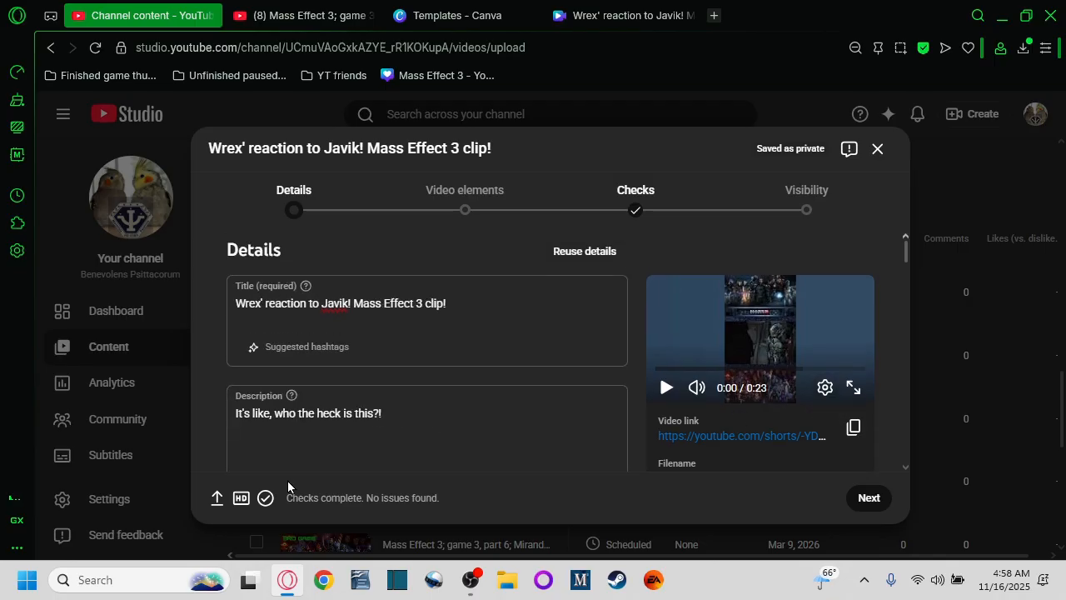
scroll(328, 369, down, 3)
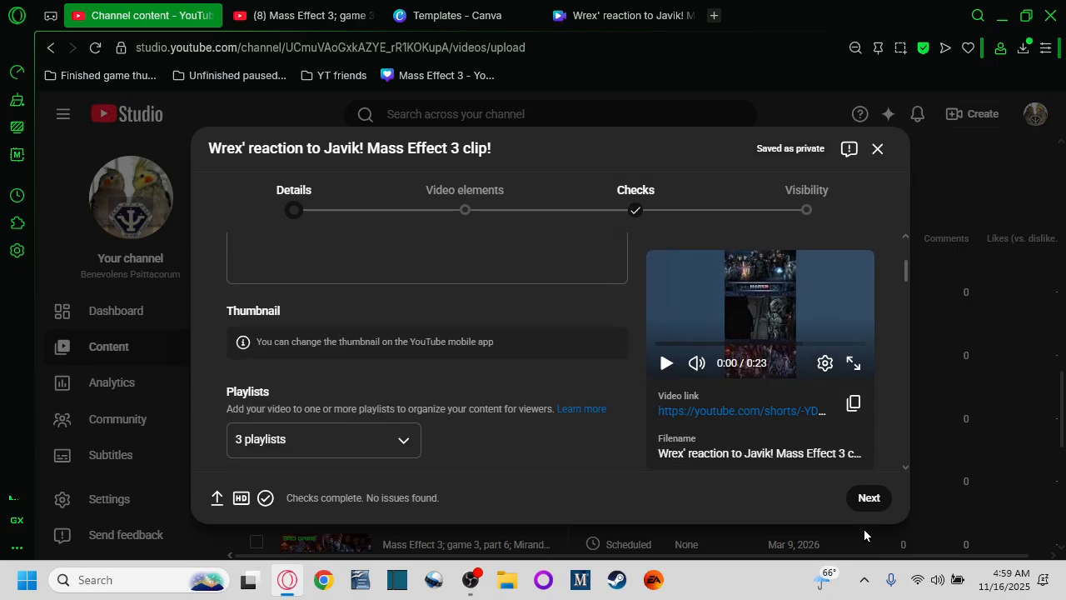
click(794, 207)
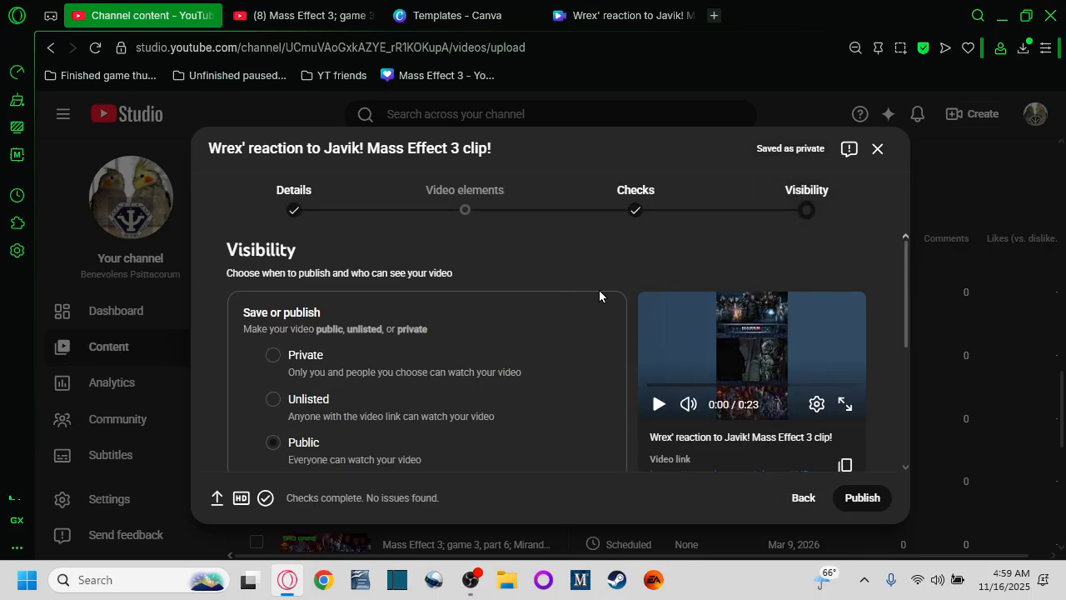
scroll(599, 295, down, 1)
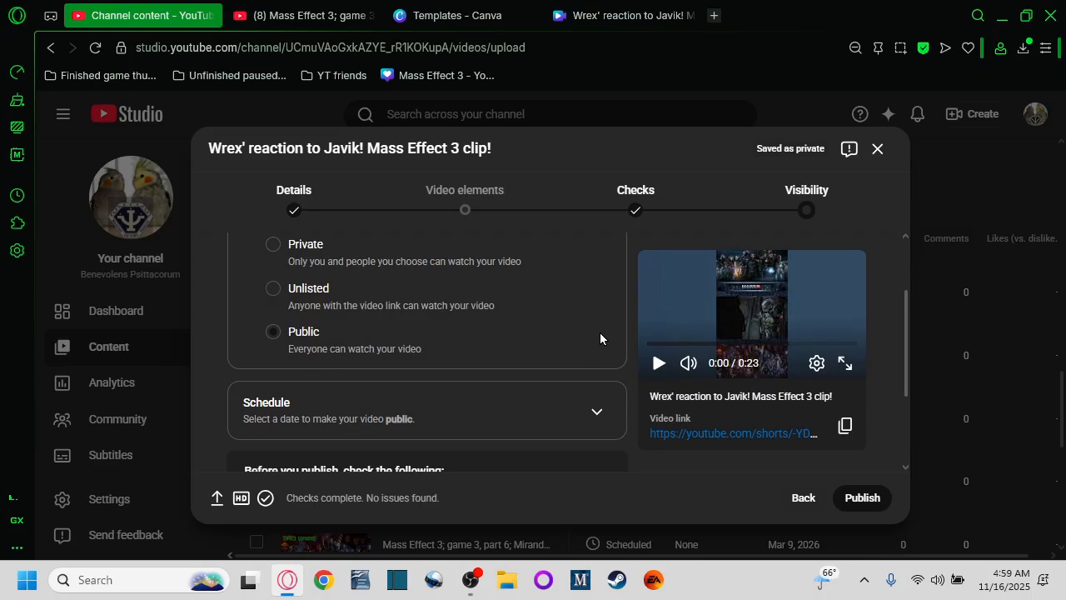
Step: Close the Canva design editor tab and the Canva templates tab
click(625, 15)
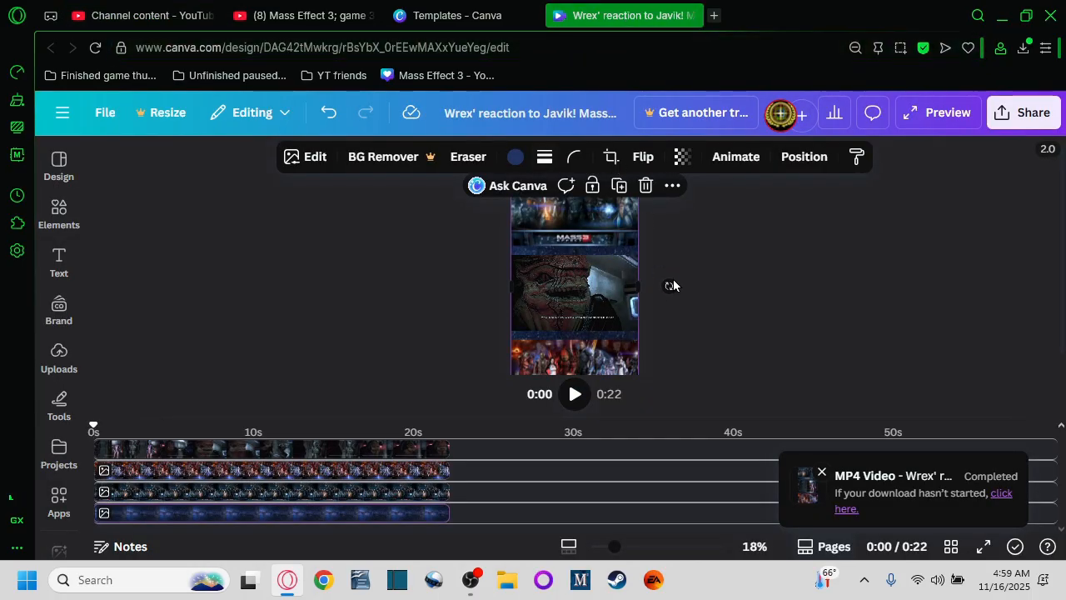
click(690, 15)
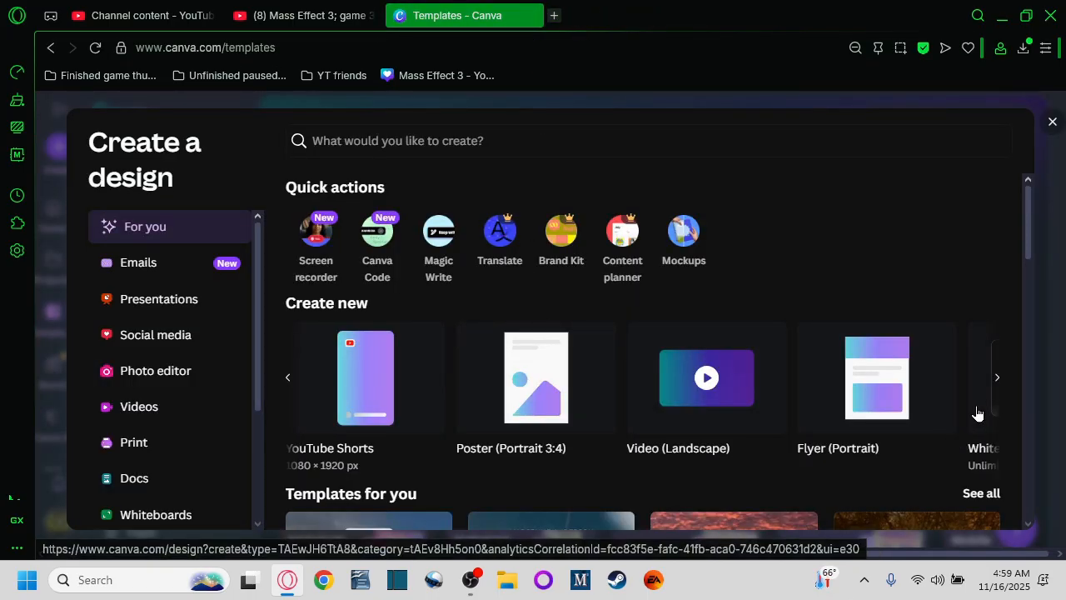
click(289, 378)
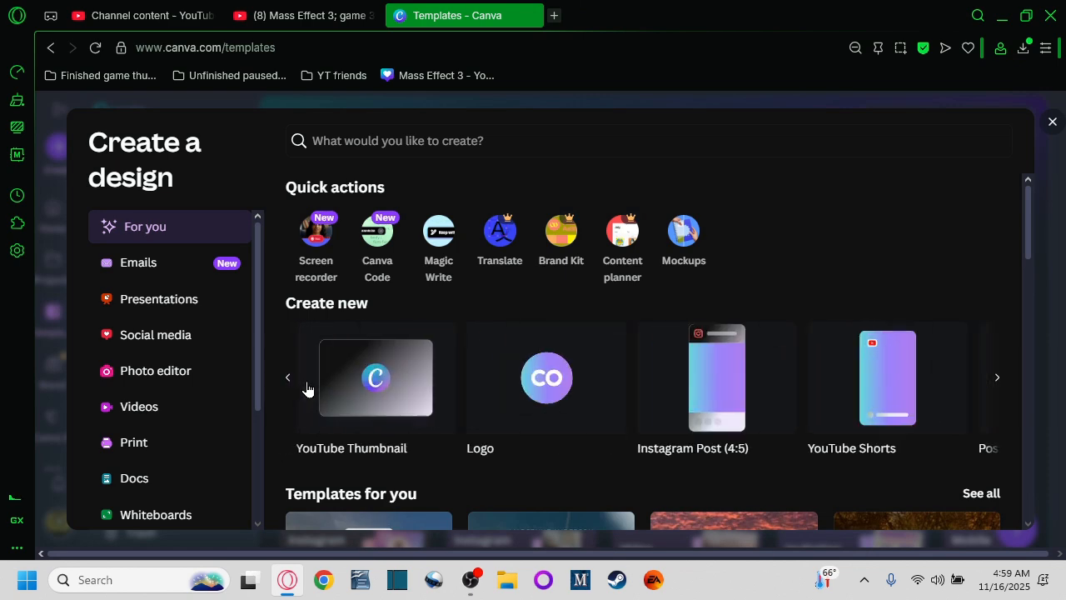
click(290, 377)
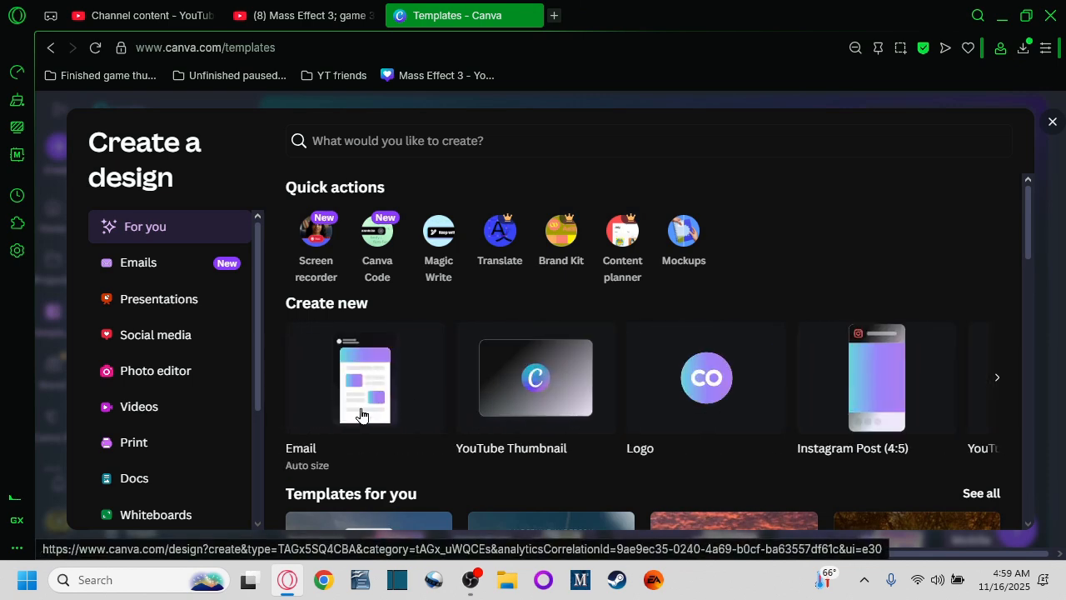
click(997, 380)
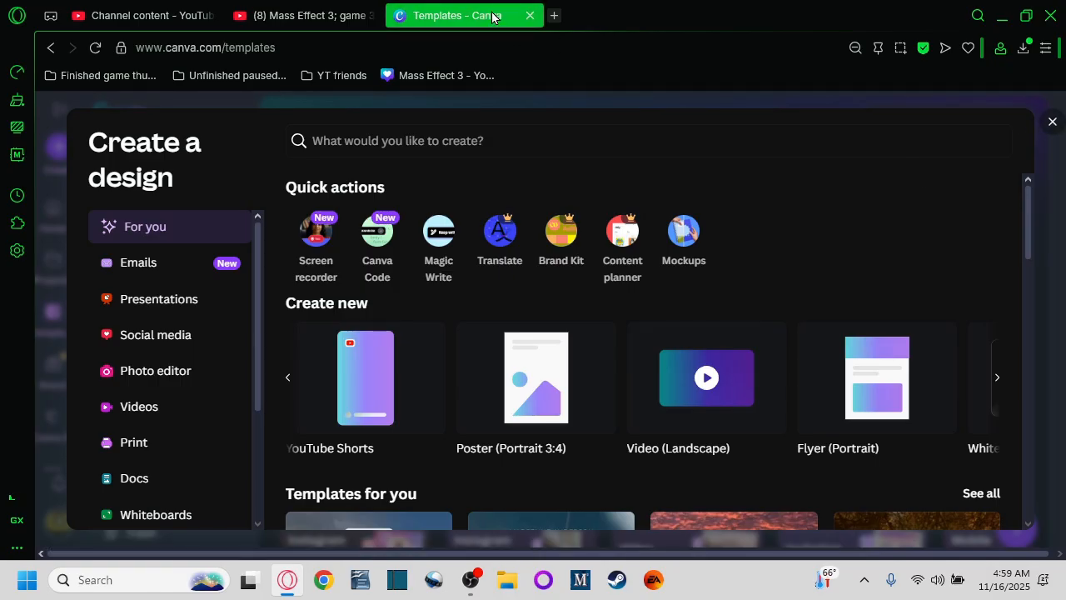
click(529, 16)
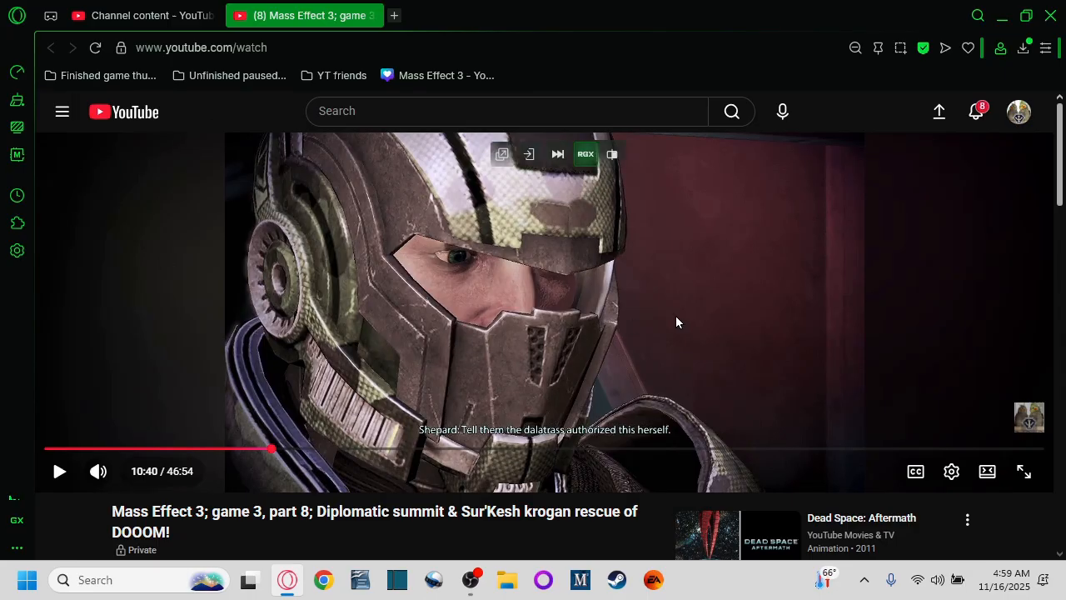
Step: Return to the YouTube Studio upload dialog and publish the video
click(142, 16)
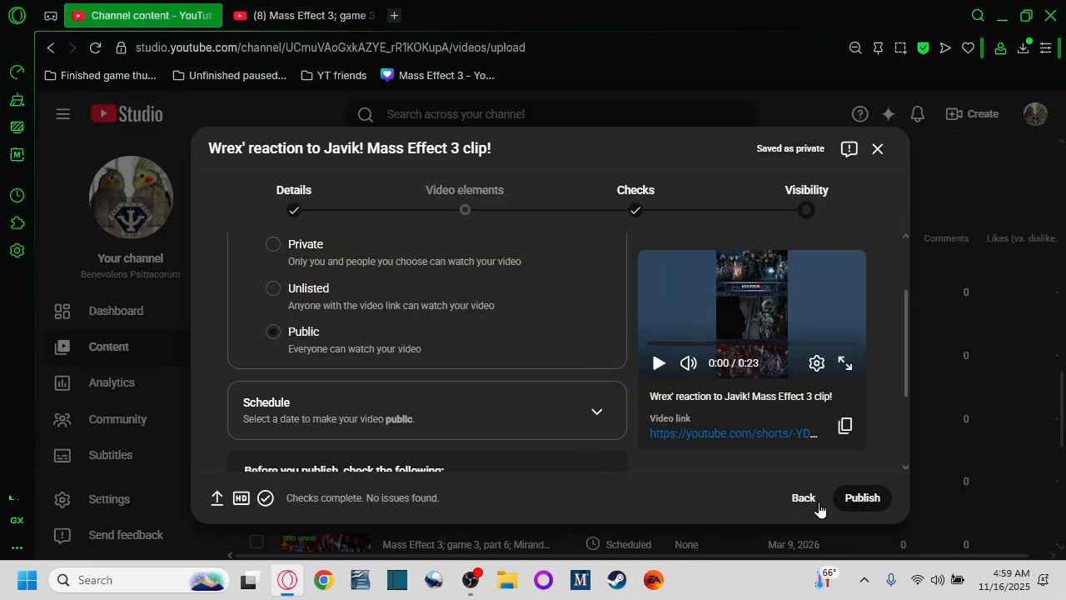
click(867, 503)
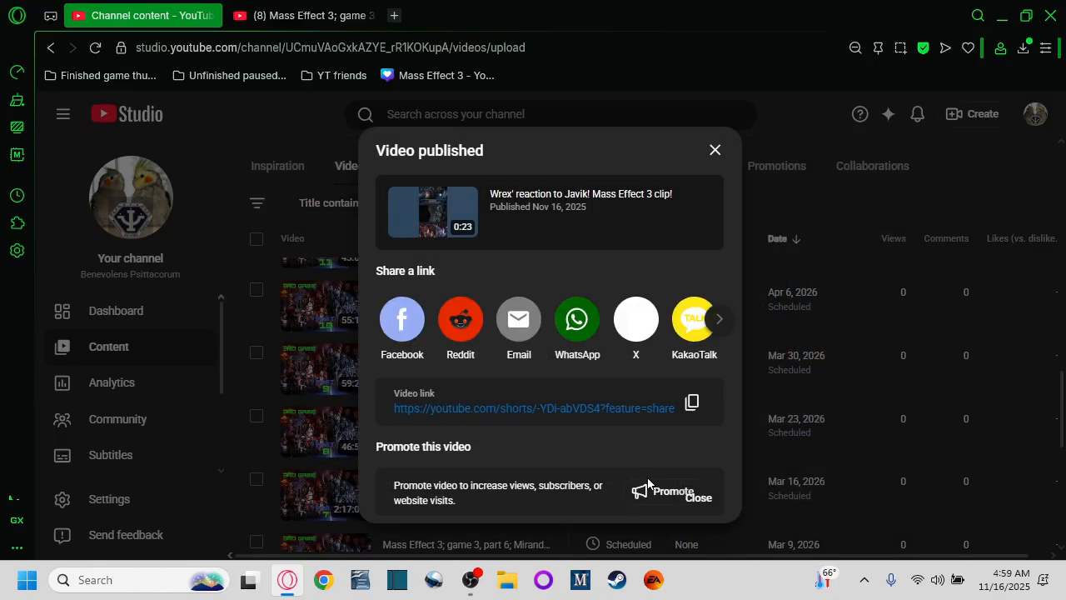
Step: Open the published Short through its video link, close its tab, and dismiss the published confirmation
click(521, 408)
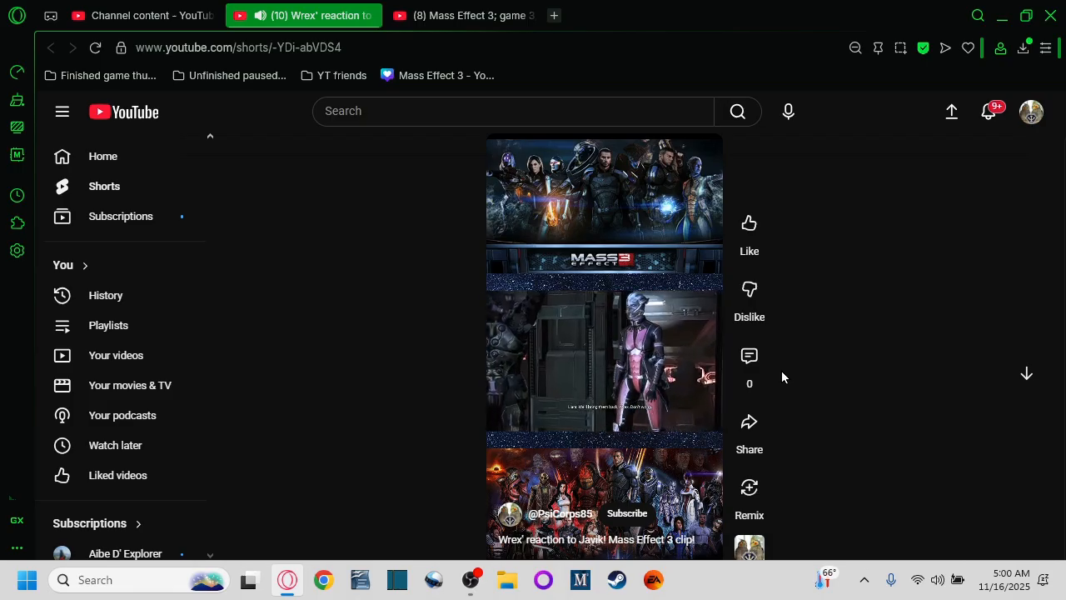
click(368, 16)
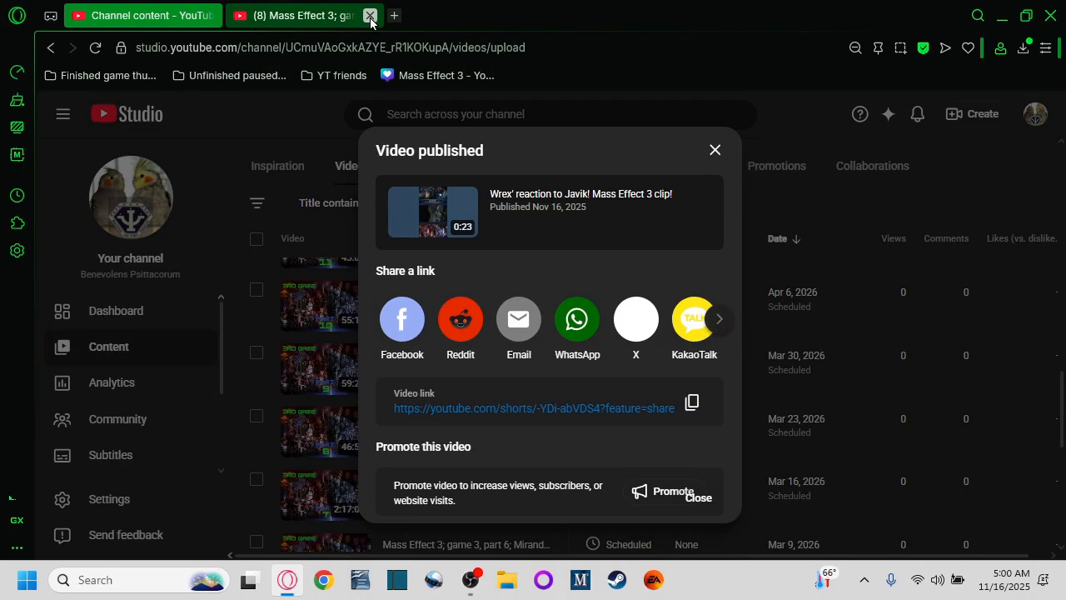
click(716, 150)
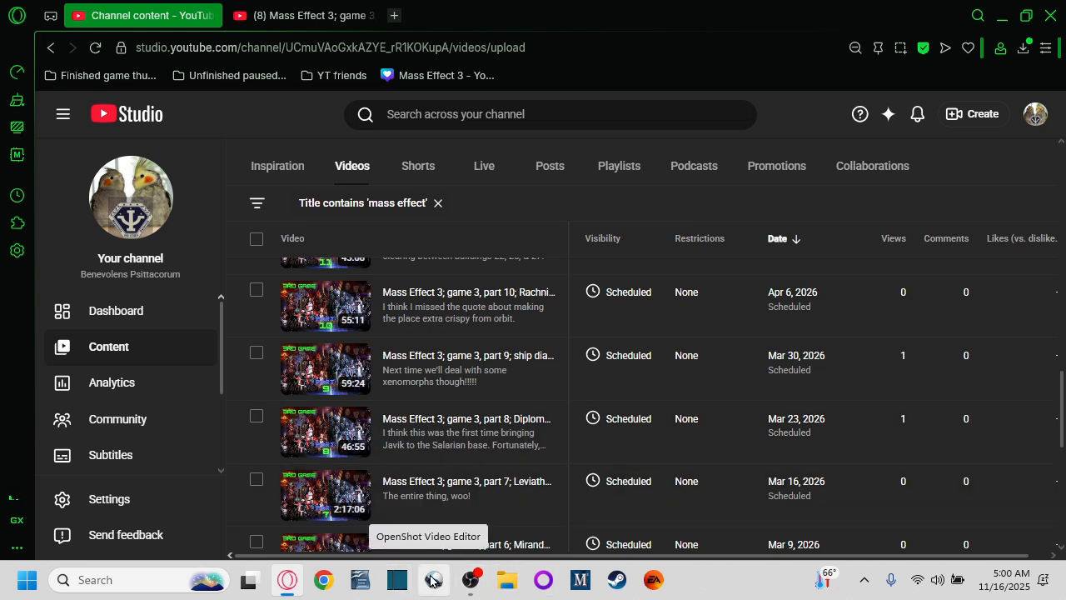
Step: Scroll to the top of the channel content list and switch to OBS Studio
mouse_move(478, 589)
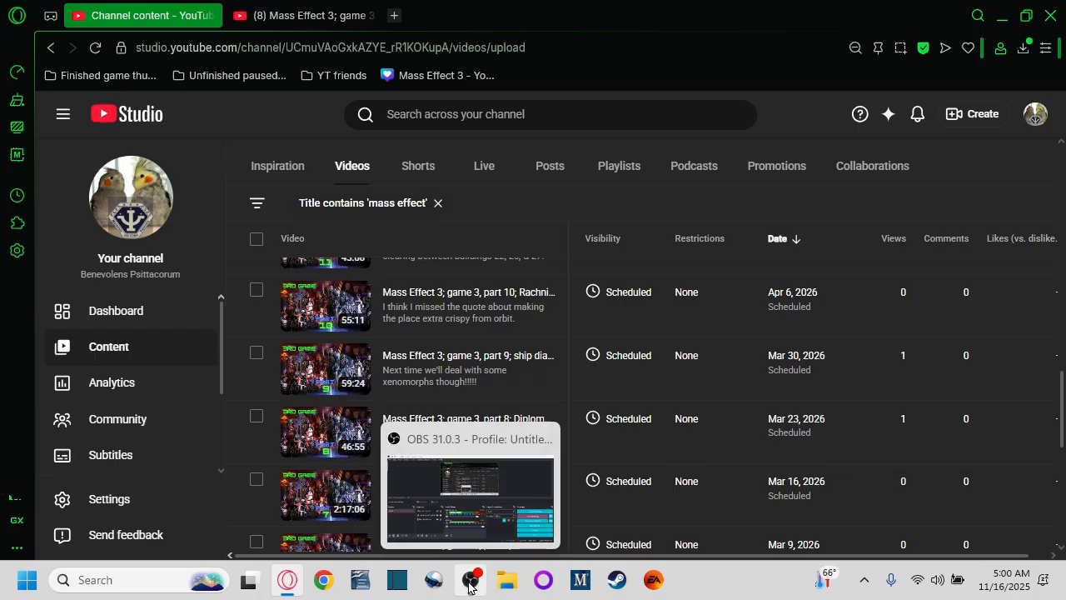
scroll(673, 353, up, 10)
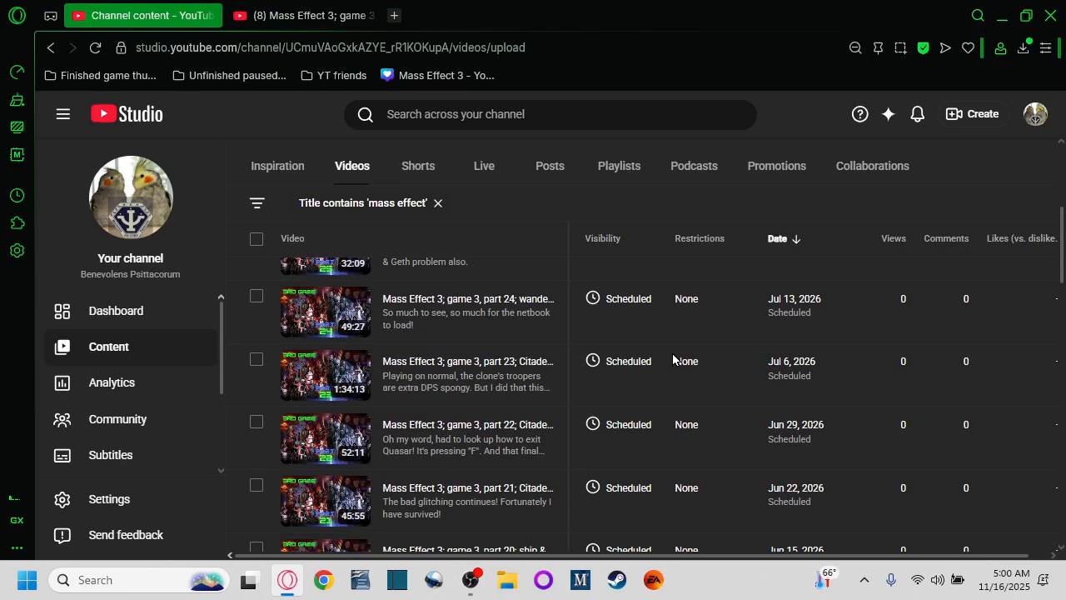
scroll(672, 354, up, 5)
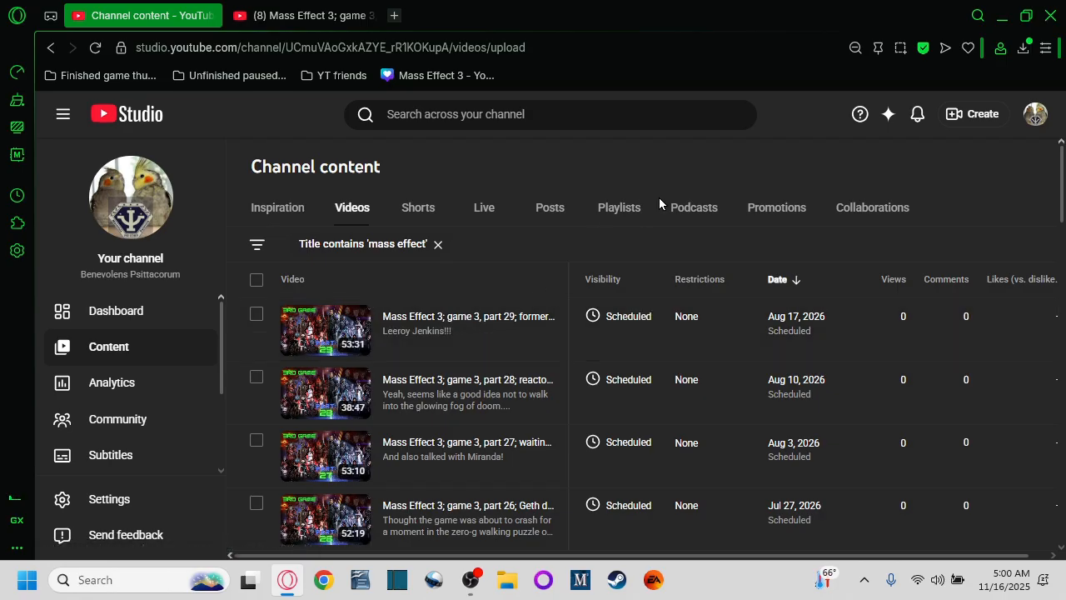
click(469, 583)
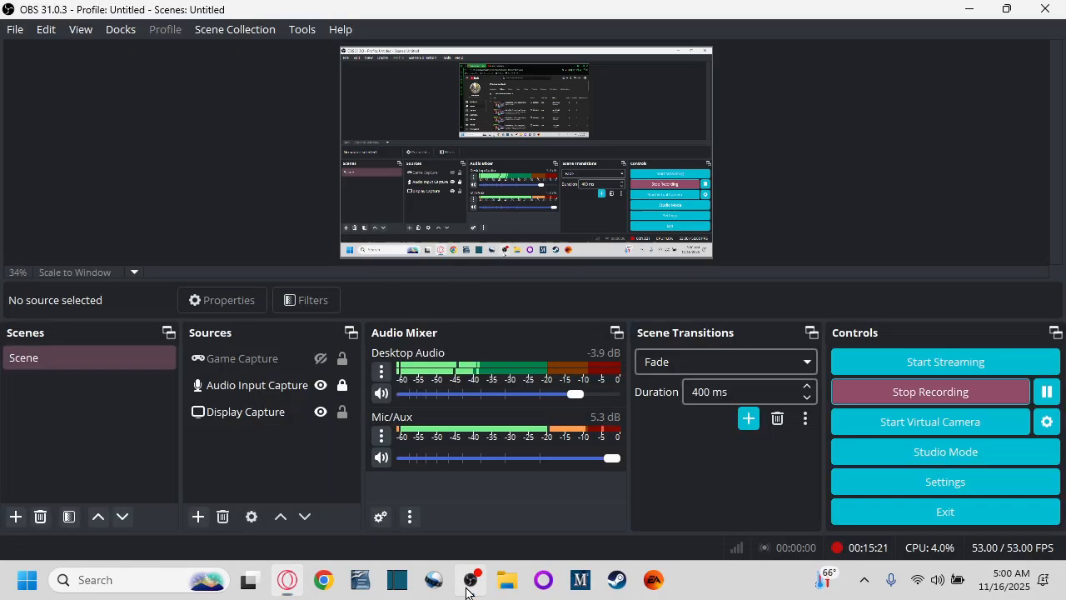